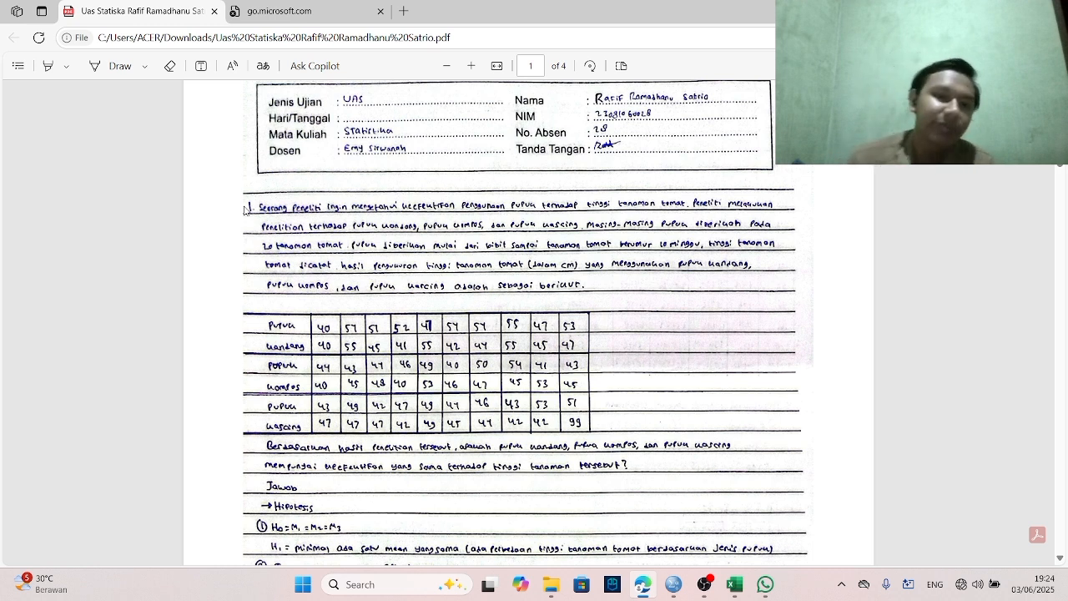
Review the fertilizer question and its tomato plant height table on page 1 of the exam PDF.
{"action": "scroll", "coordinate": [245, 210], "scroll_direction": "down", "scroll_amount": 1}
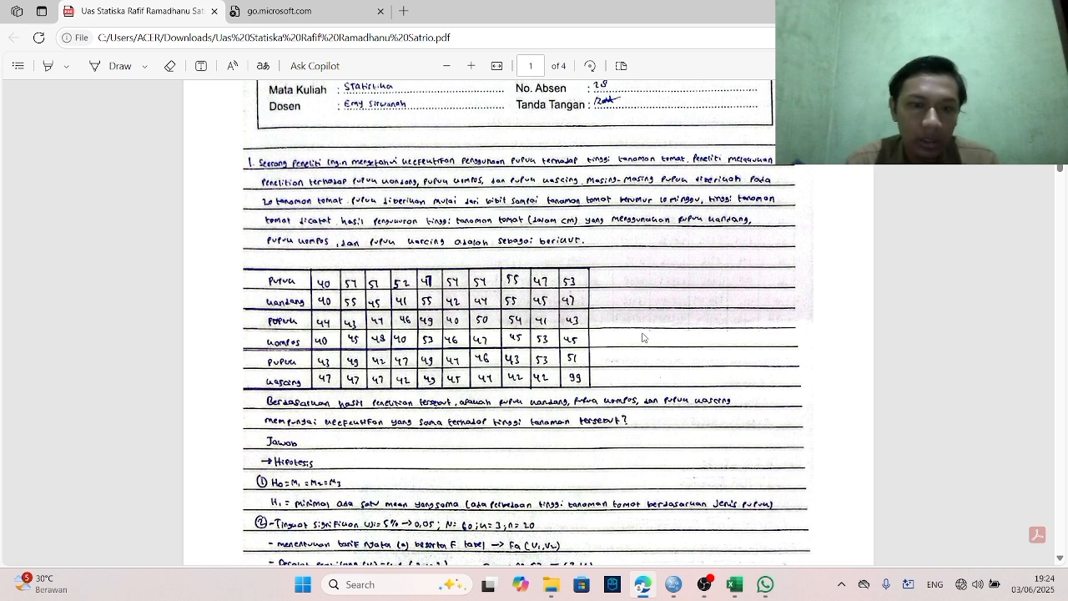
{"action": "scroll", "coordinate": [643, 338], "scroll_direction": "up", "scroll_amount": 1}
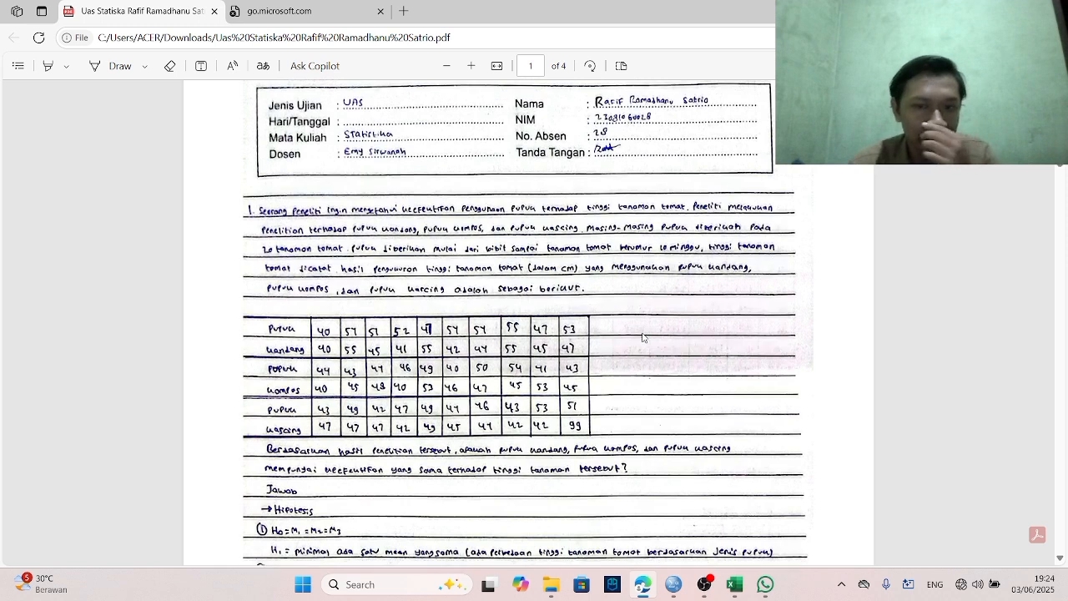
{"action": "scroll", "coordinate": [642, 337], "scroll_direction": "down", "scroll_amount": 1}
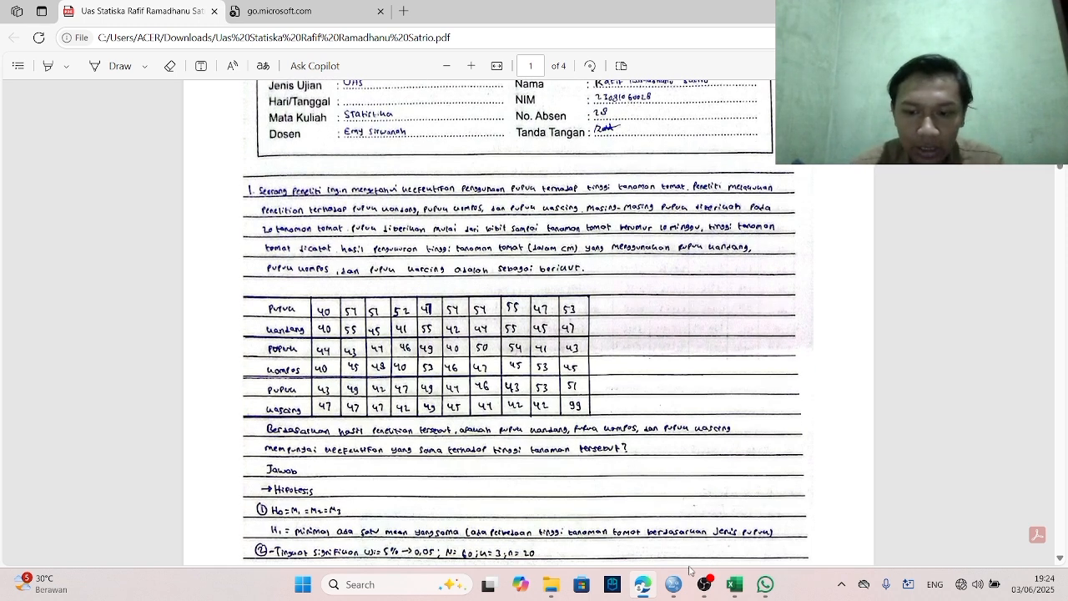
Switch to the DATA EXCEL SPSS workbook in Excel and review the Pupuk and Tinggi columns on sheet nomor 1.
{"action": "mouse_move", "coordinate": [741, 587]}
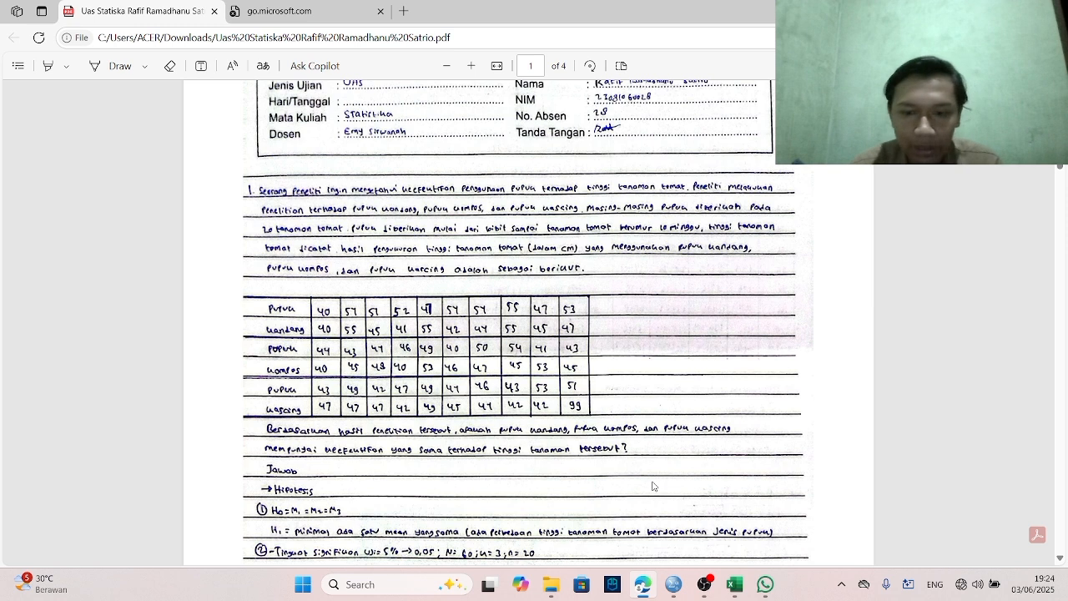
{"action": "left_click", "coordinate": [712, 544]}
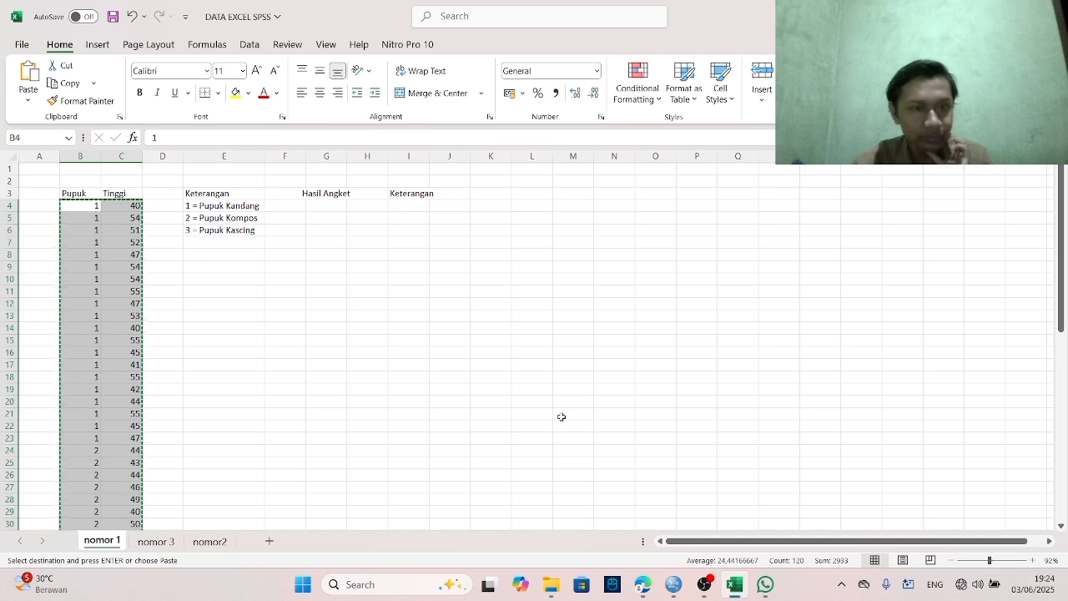
{"action": "scroll", "coordinate": [562, 417], "scroll_direction": "down", "scroll_amount": 4}
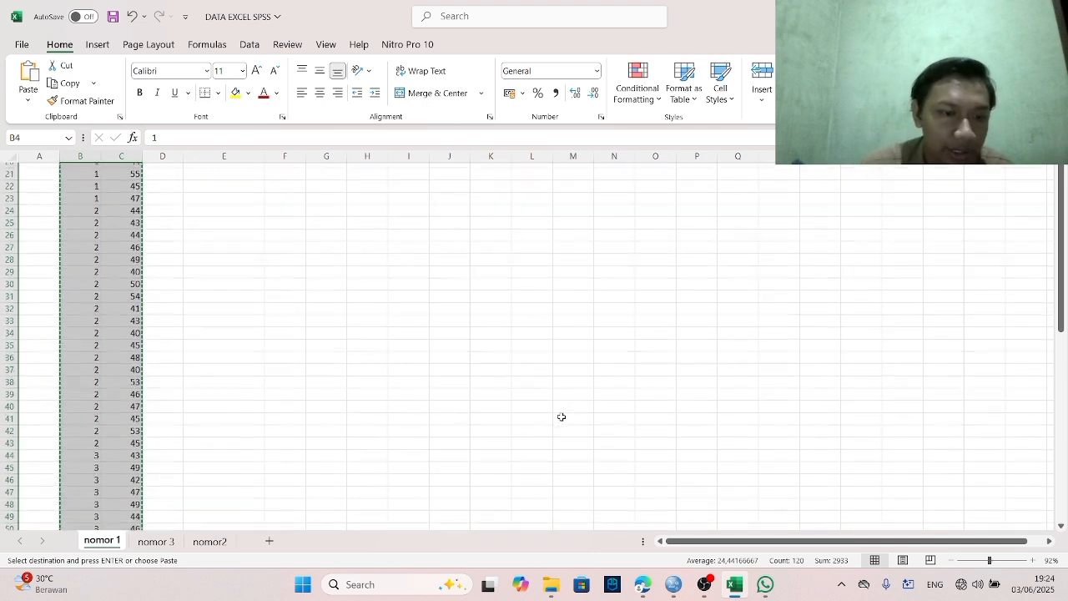
{"action": "scroll", "coordinate": [561, 417], "scroll_direction": "up", "scroll_amount": 4}
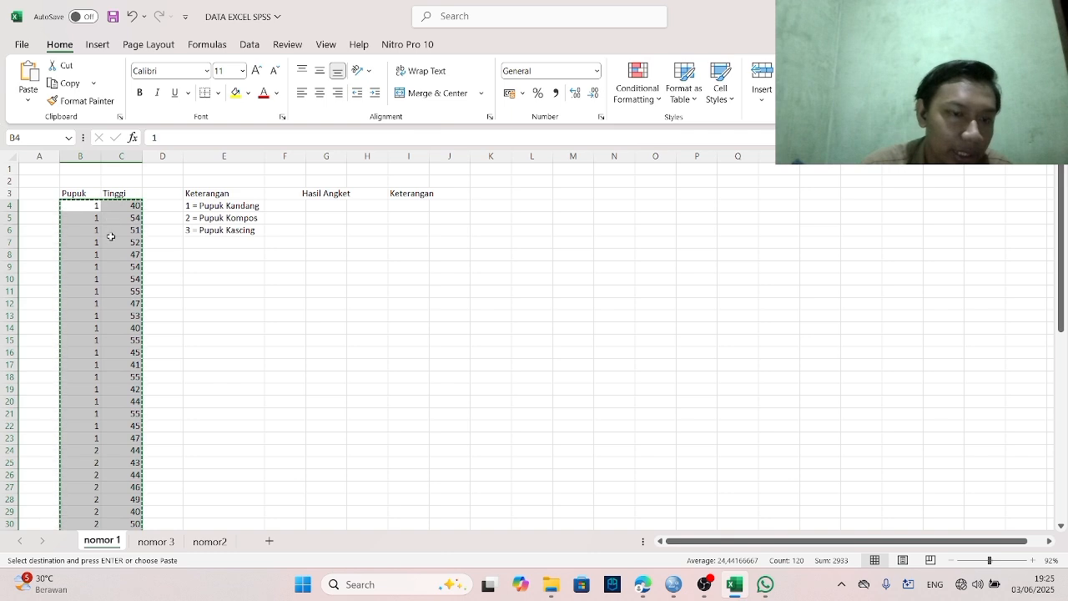
{"action": "scroll", "coordinate": [116, 360], "scroll_direction": "down", "scroll_amount": 7}
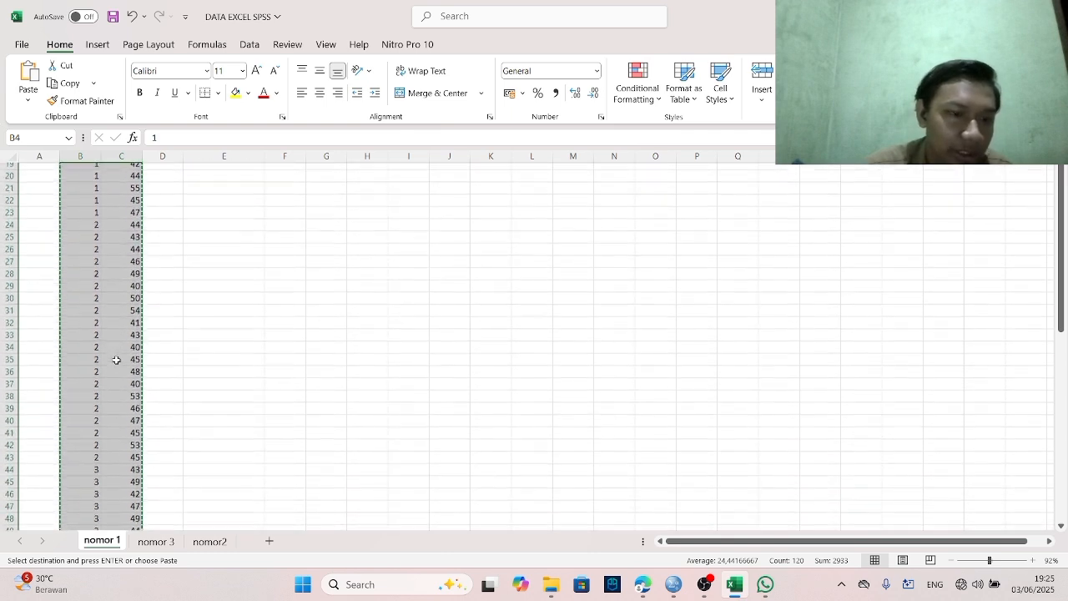
{"action": "scroll", "coordinate": [117, 359], "scroll_direction": "up", "scroll_amount": 7}
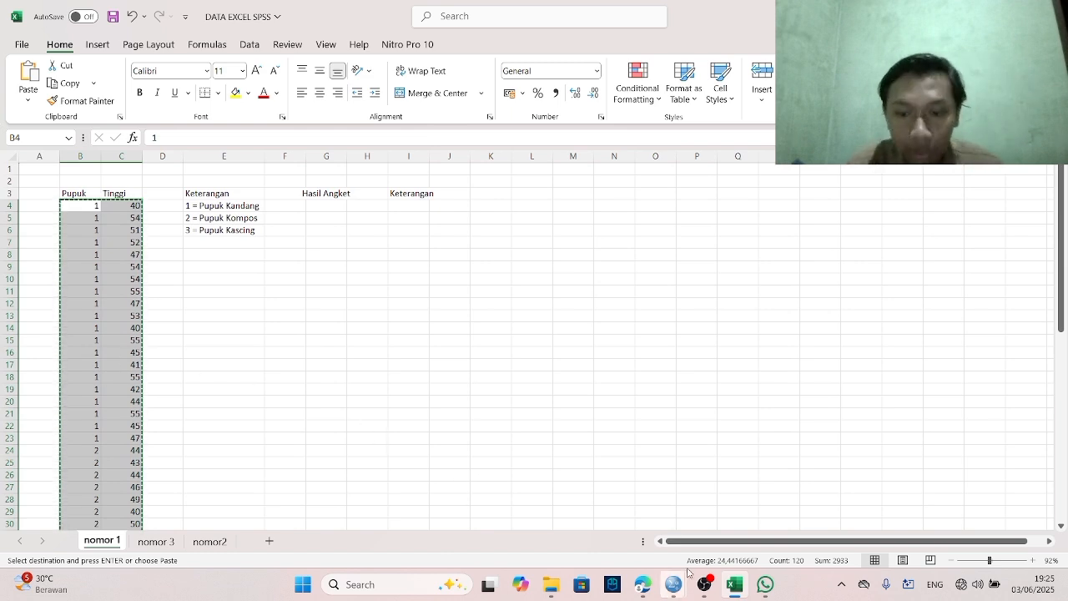
Switch to the Untitled1 dataset in SPSS Statistics and give variable x the label "pupuk".
{"action": "mouse_move", "coordinate": [727, 582]}
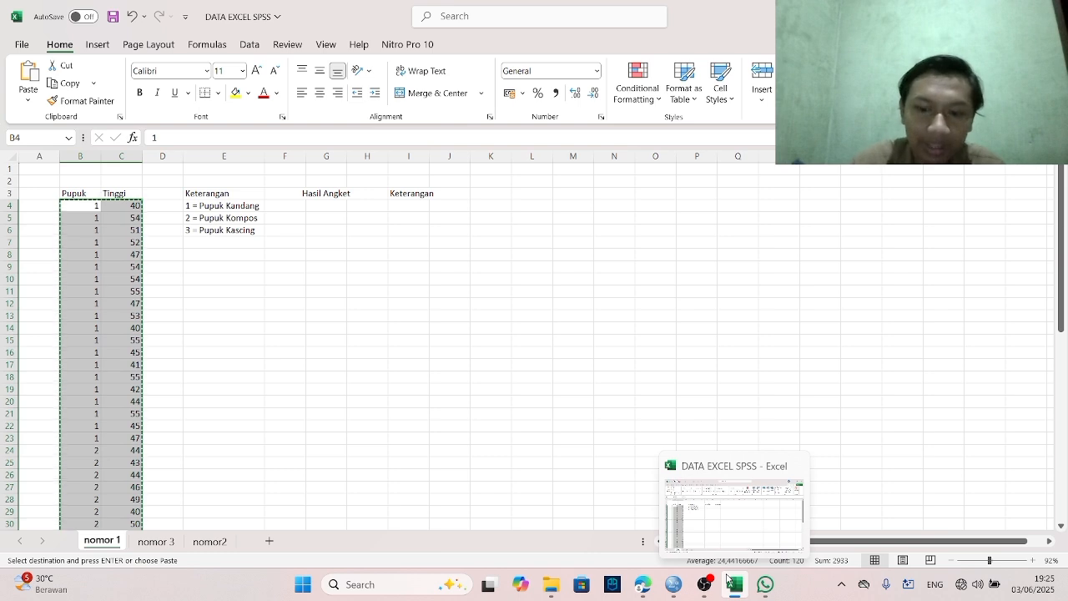
{"action": "left_click", "coordinate": [635, 530]}
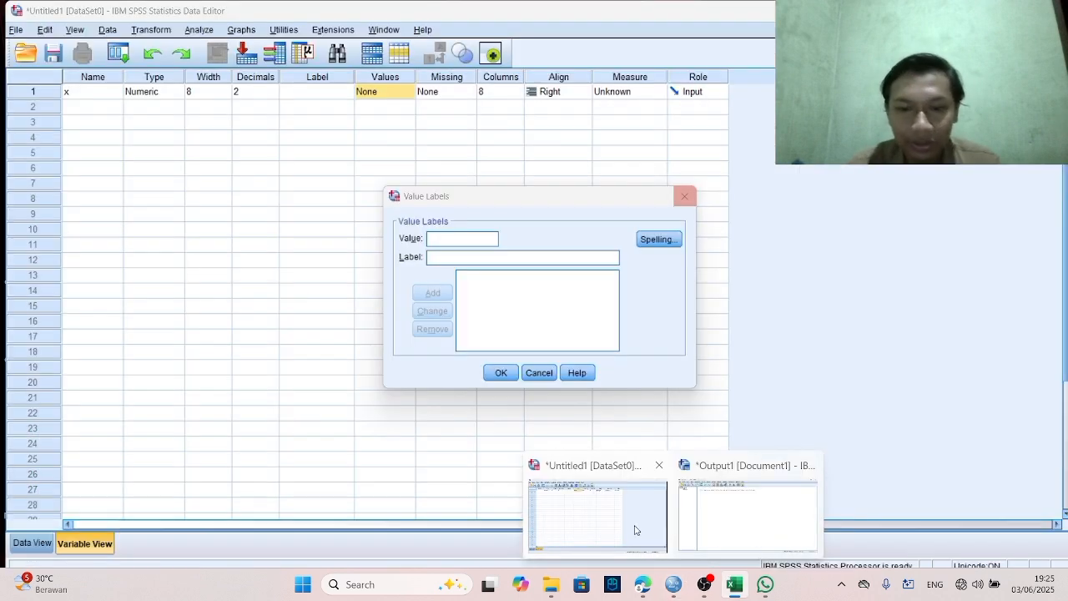
{"action": "left_click", "coordinate": [634, 530]}
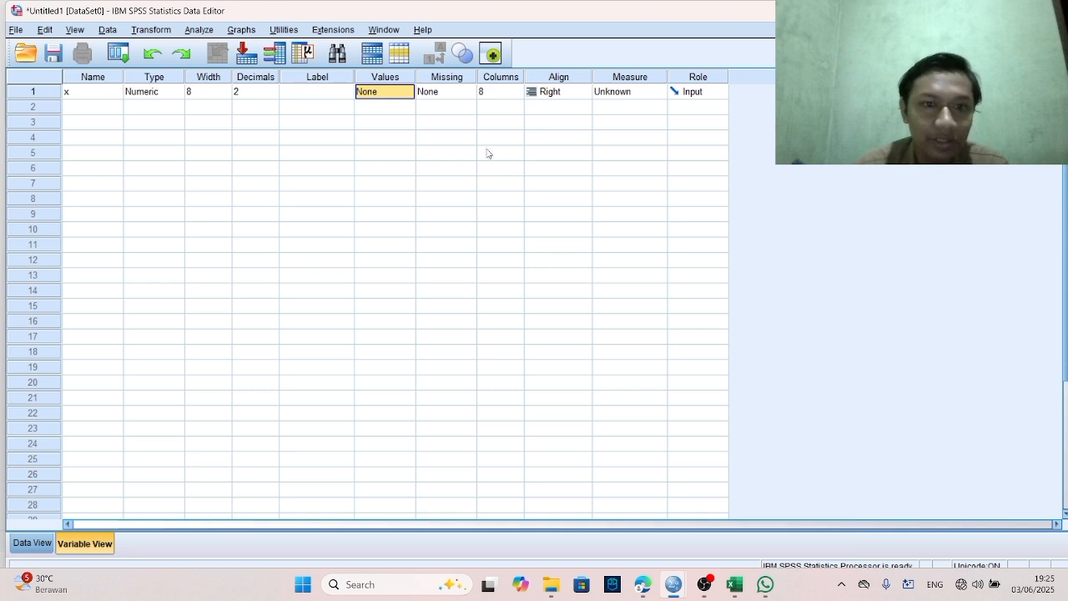
{"action": "left_click", "coordinate": [107, 92]}
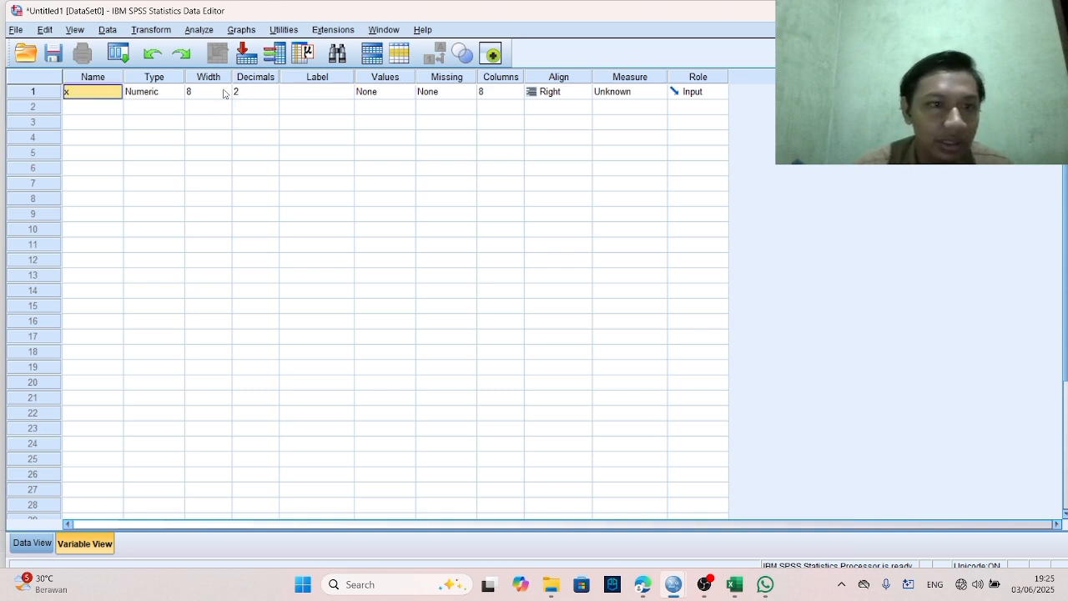
{"action": "left_click", "coordinate": [318, 93]}
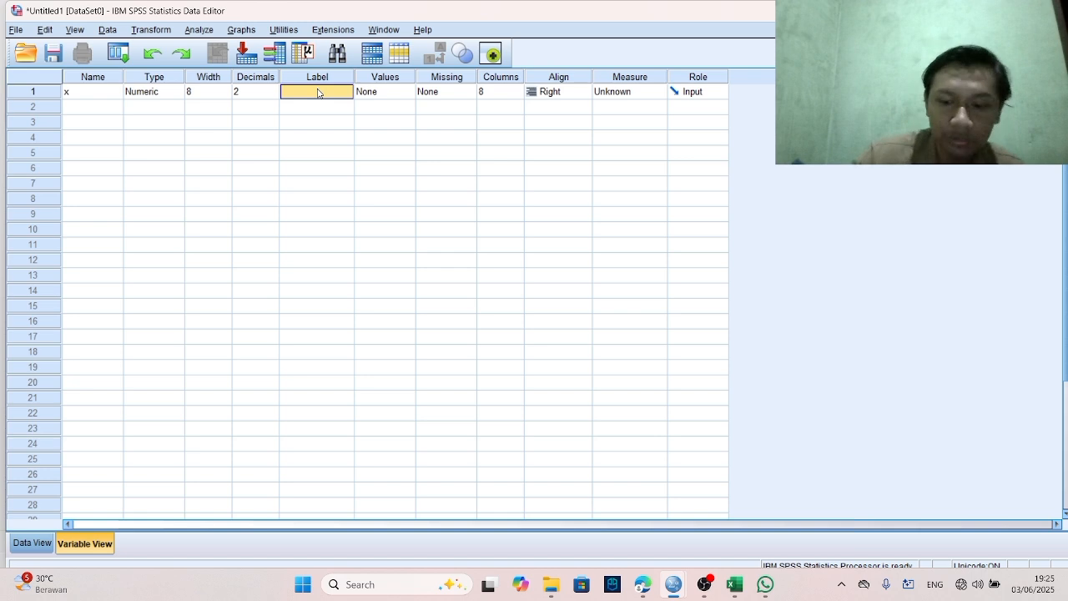
{"action": "type", "text": "pupuk"}
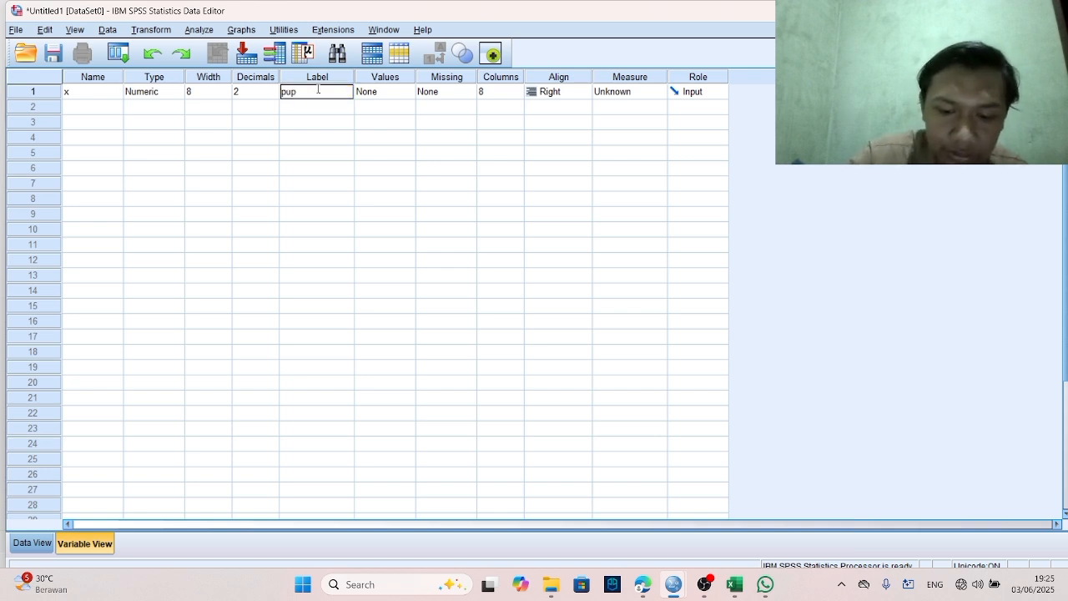
{"action": "left_click", "coordinate": [95, 95]}
Define a second variable named y with the label "tinggi".
{"action": "left_click", "coordinate": [94, 110]}
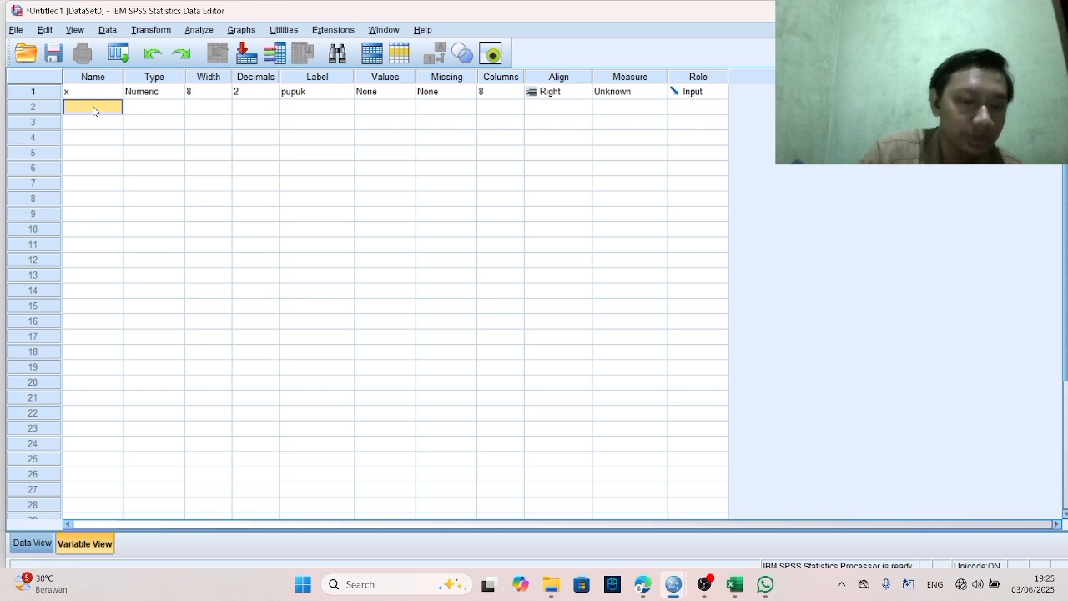
{"action": "type", "text": "y"}
{"action": "key", "text": "Return"}
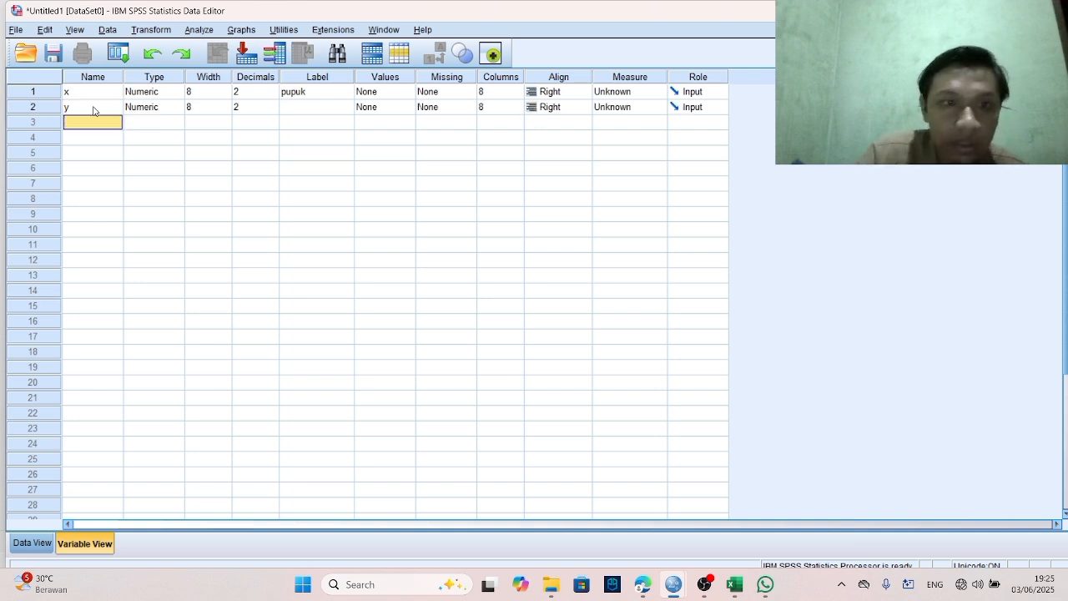
{"action": "left_click", "coordinate": [330, 106]}
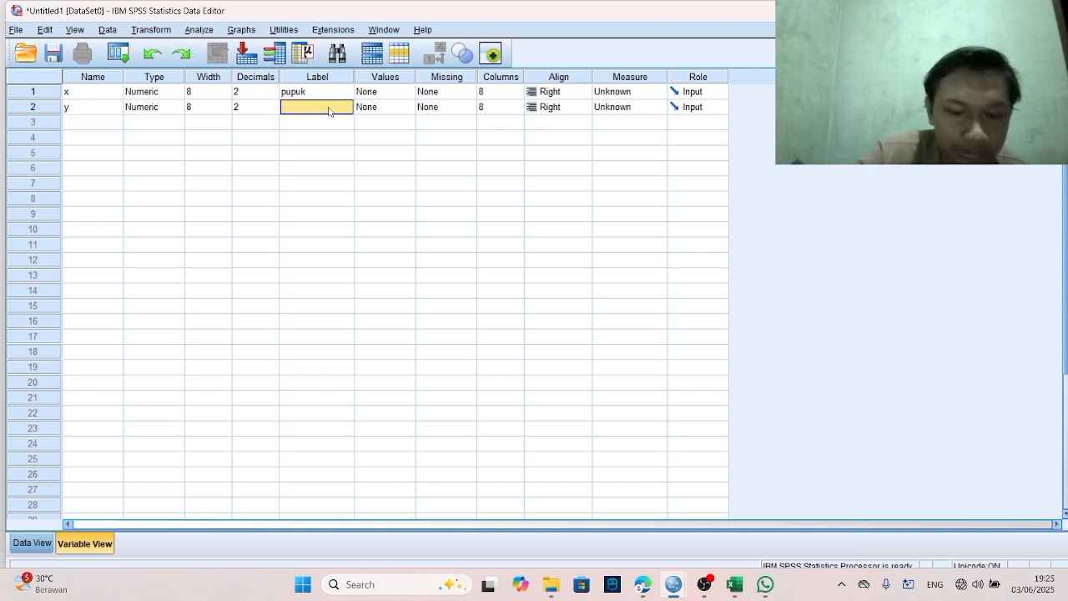
{"action": "type", "text": "ting"}
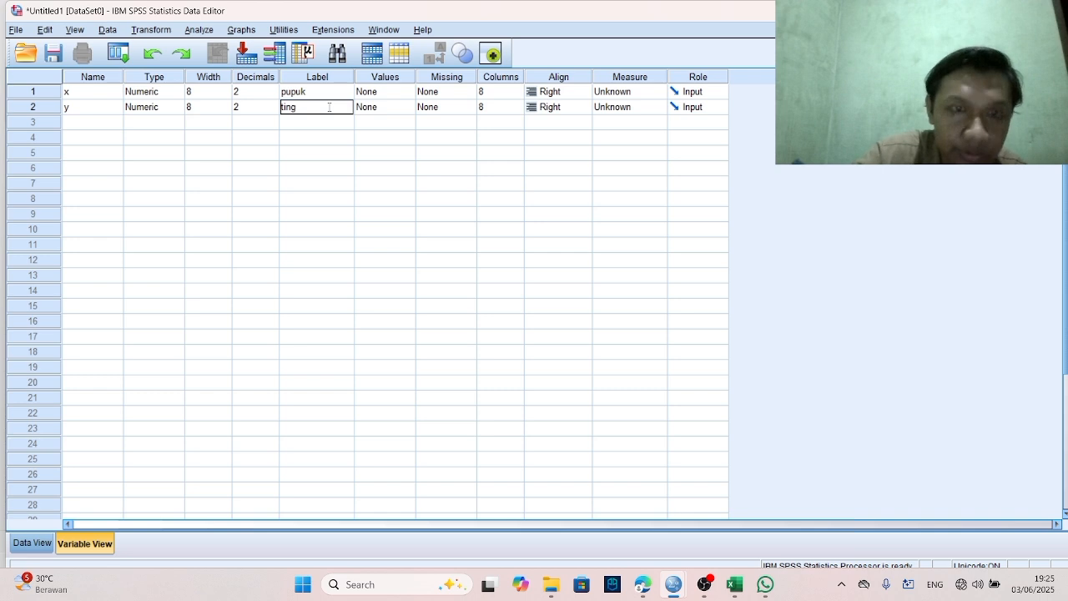
{"action": "type", "text": "gi"}
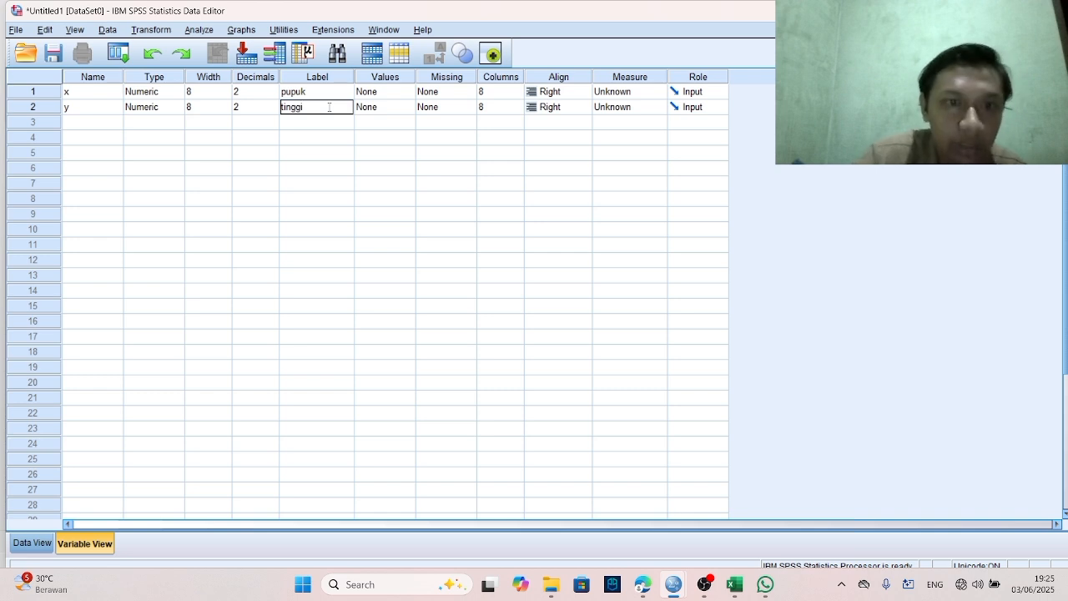
Set the decimals of both variables x and y to 0.
{"action": "left_click", "coordinate": [271, 91]}
{"action": "left_click", "coordinate": [272, 89]}
{"action": "left_click", "coordinate": [272, 94]}
{"action": "left_click", "coordinate": [272, 94]}
{"action": "left_click", "coordinate": [273, 95]}
{"action": "left_click", "coordinate": [272, 94]}
{"action": "left_click", "coordinate": [272, 105]}
{"action": "left_click", "coordinate": [273, 110]}
{"action": "left_click", "coordinate": [274, 109]}
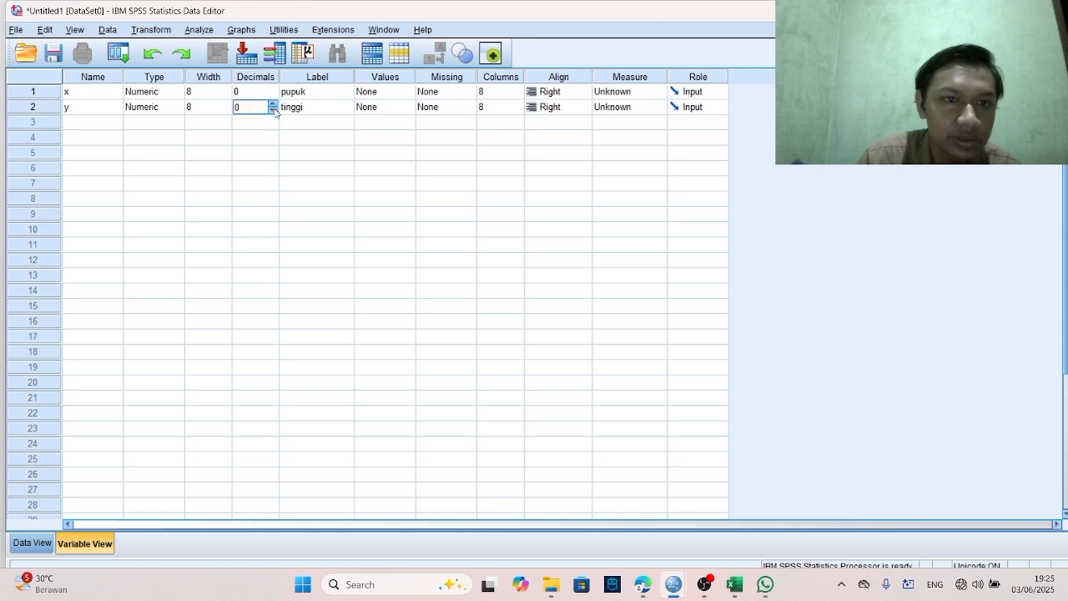
Add a value label to variable x assigning 1 to "pupuk kandang".
{"action": "left_click", "coordinate": [389, 93]}
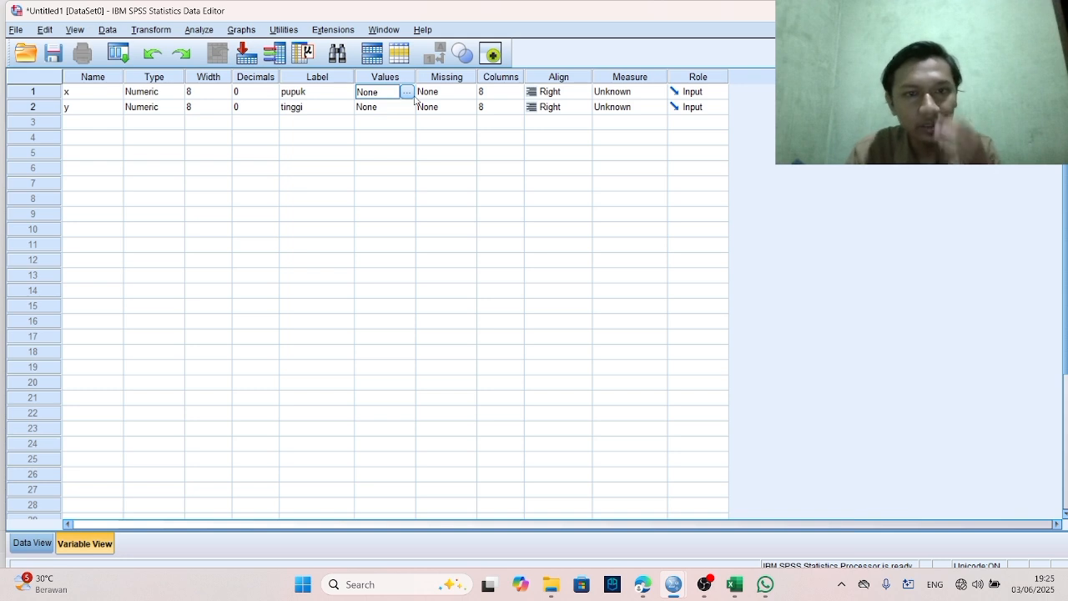
{"action": "left_click", "coordinate": [406, 93]}
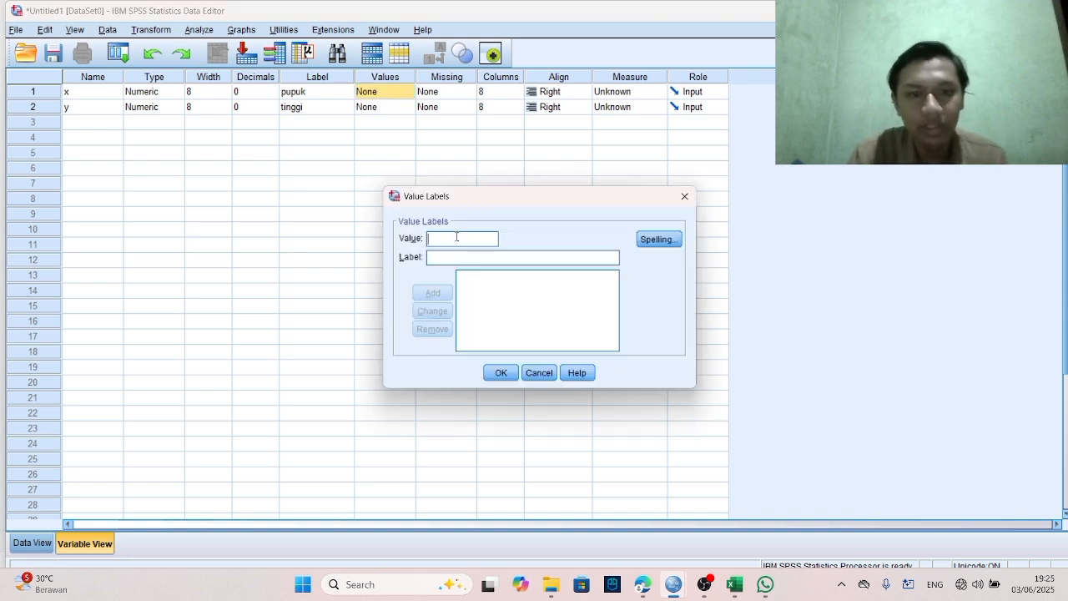
{"action": "type", "text": "1"}
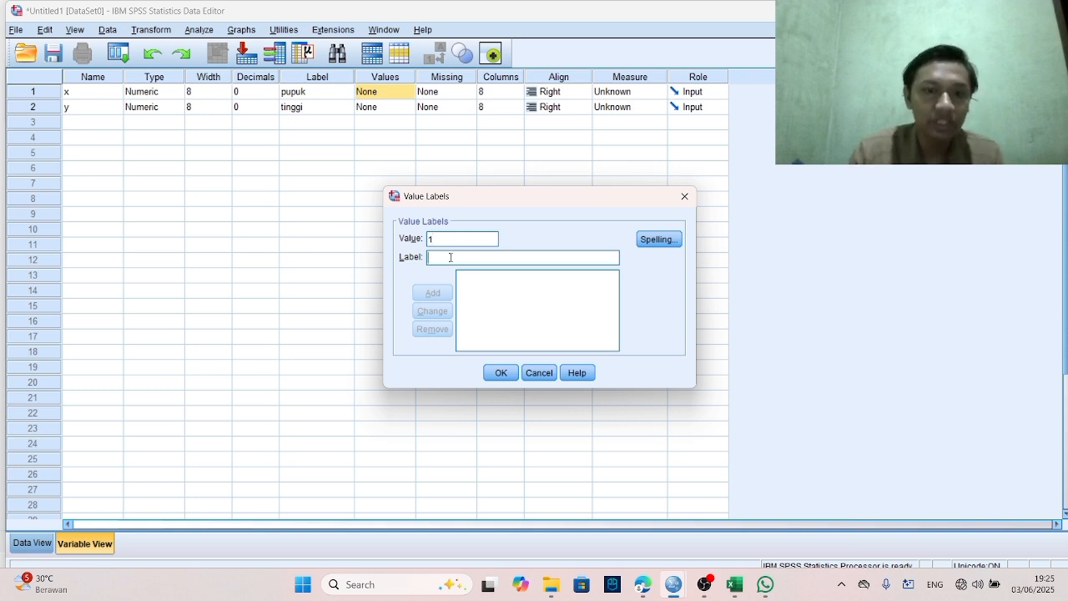
{"action": "left_click", "coordinate": [449, 257]}
{"action": "type", "text": "p"}
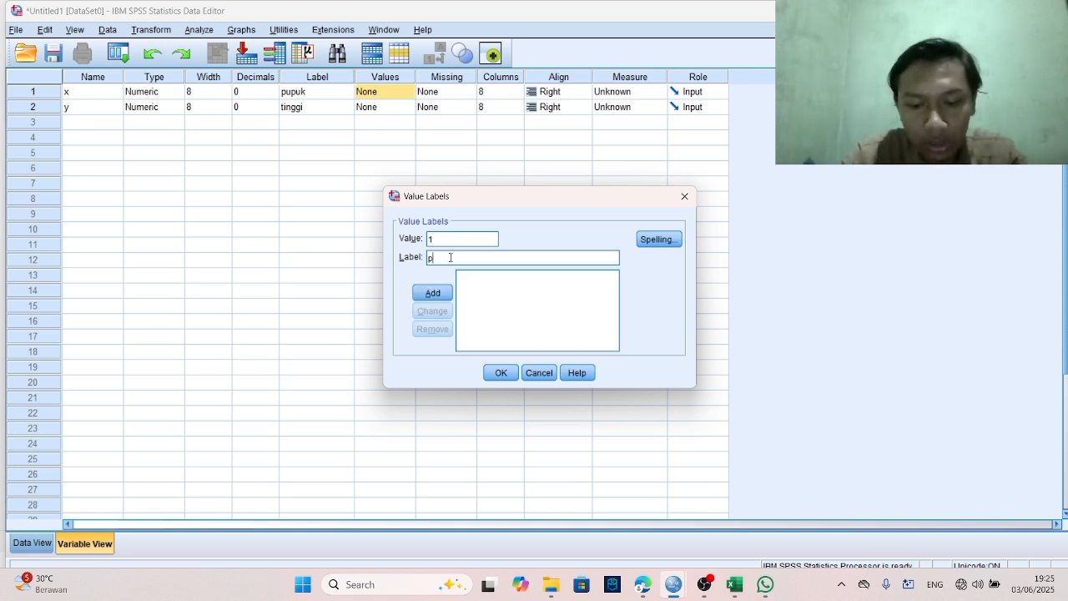
{"action": "type", "text": "upuk kand"}
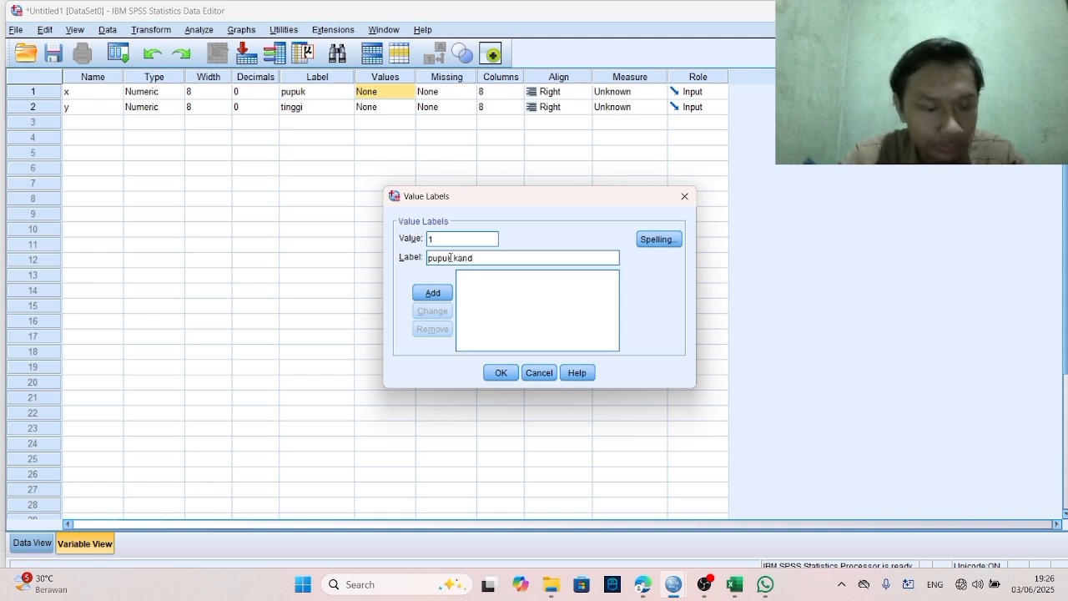
{"action": "type", "text": "ang"}
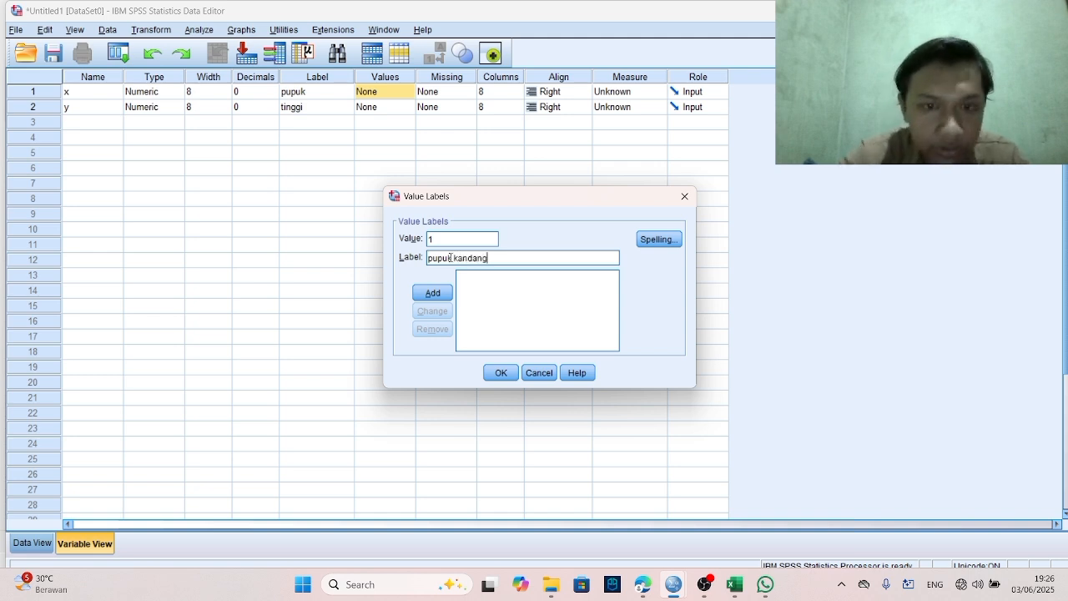
{"action": "left_click", "coordinate": [433, 292]}
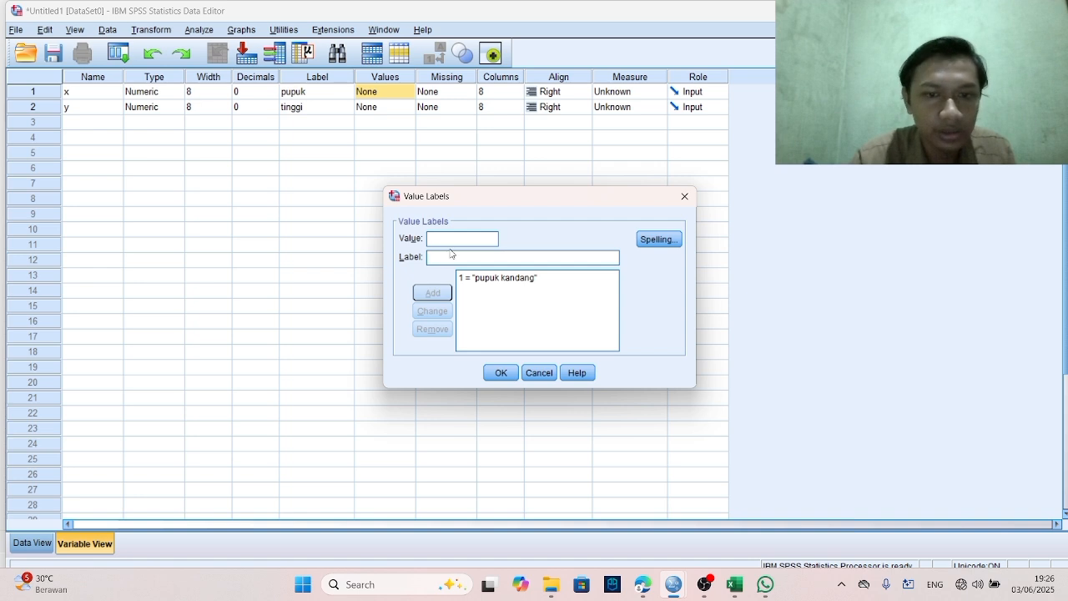
Add a value label for variable x assigning 2 to "pupuk kompos".
{"action": "type", "text": "2"}
{"action": "left_click", "coordinate": [452, 260]}
{"action": "type", "text": "pup"}
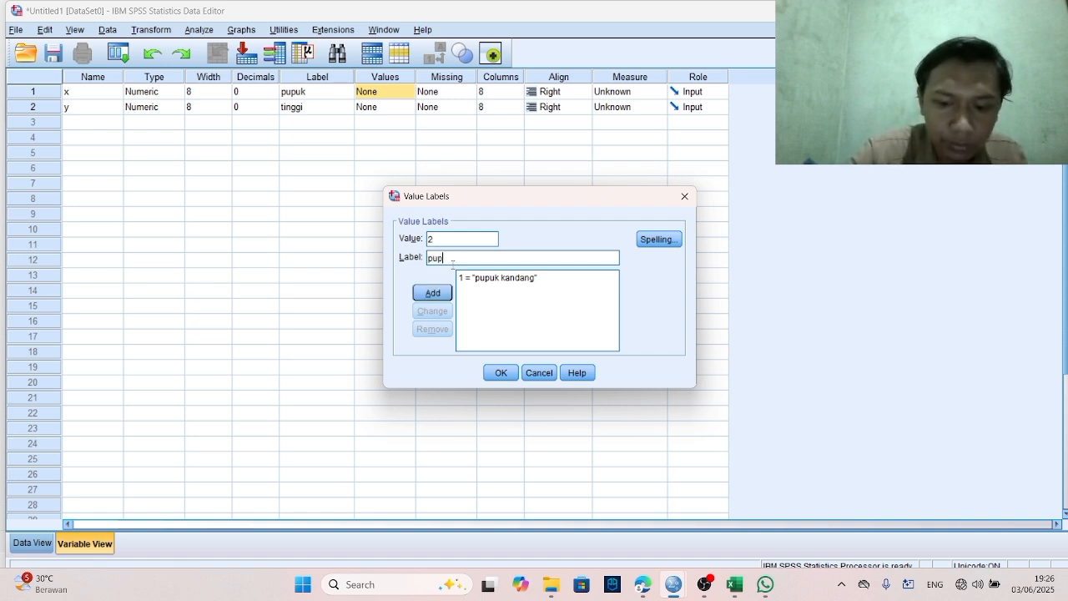
{"action": "type", "text": "uk kompos"}
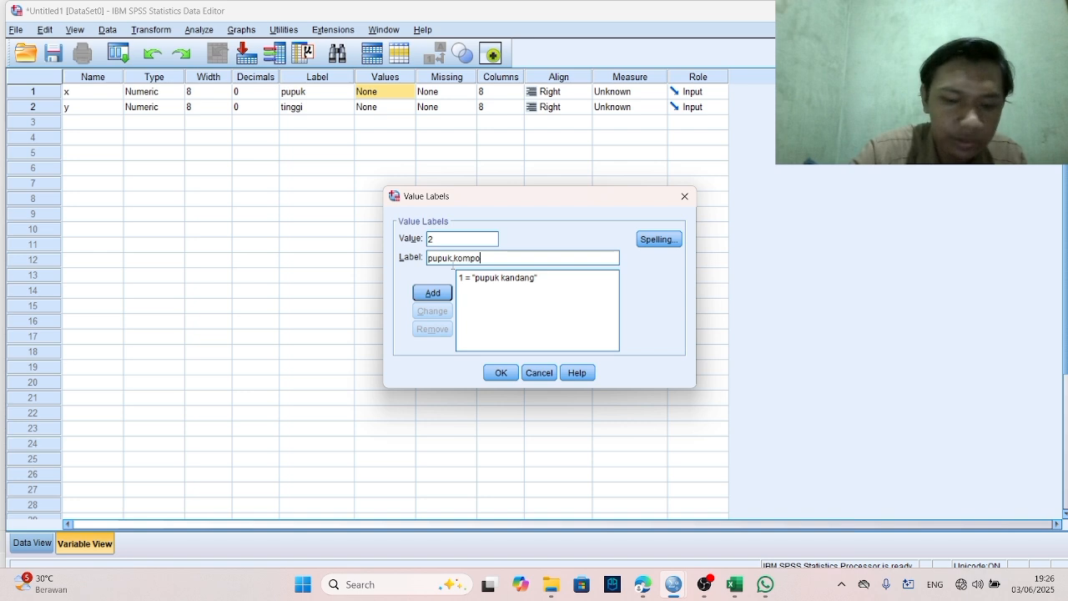
{"action": "left_click", "coordinate": [432, 293]}
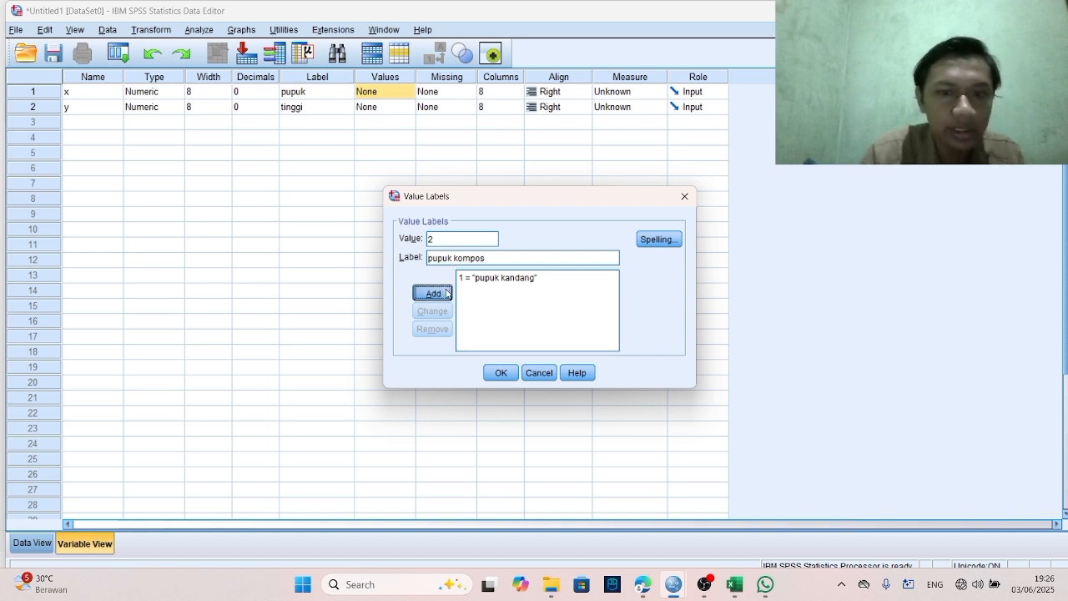
Add the value label 3 for "pupuk kascing" and apply the value labels to variable x.
{"action": "type", "text": "3"}
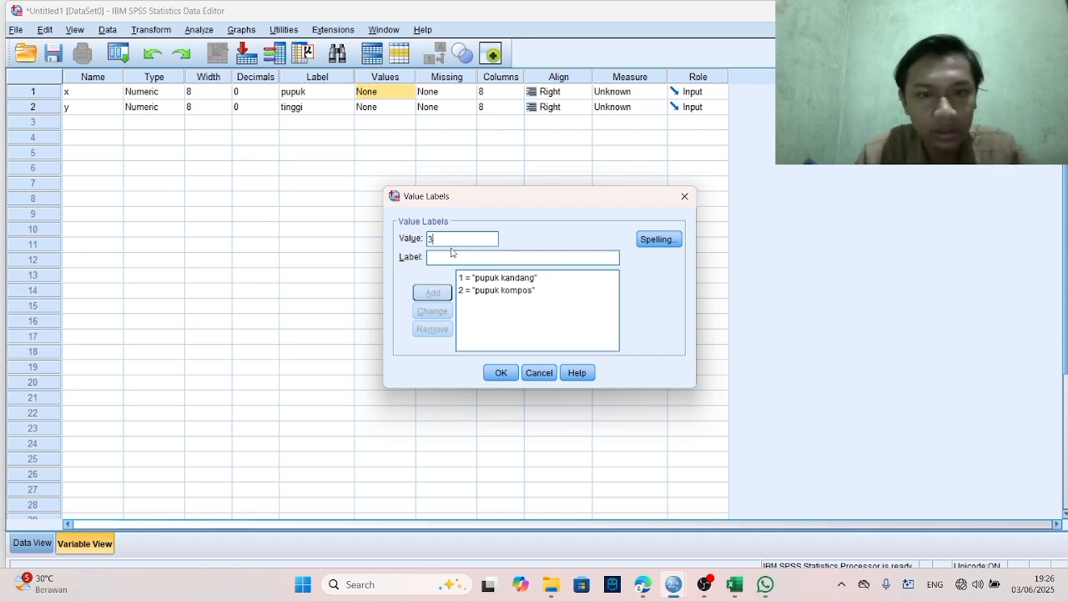
{"action": "left_click", "coordinate": [455, 260]}
{"action": "type", "text": "pu"}
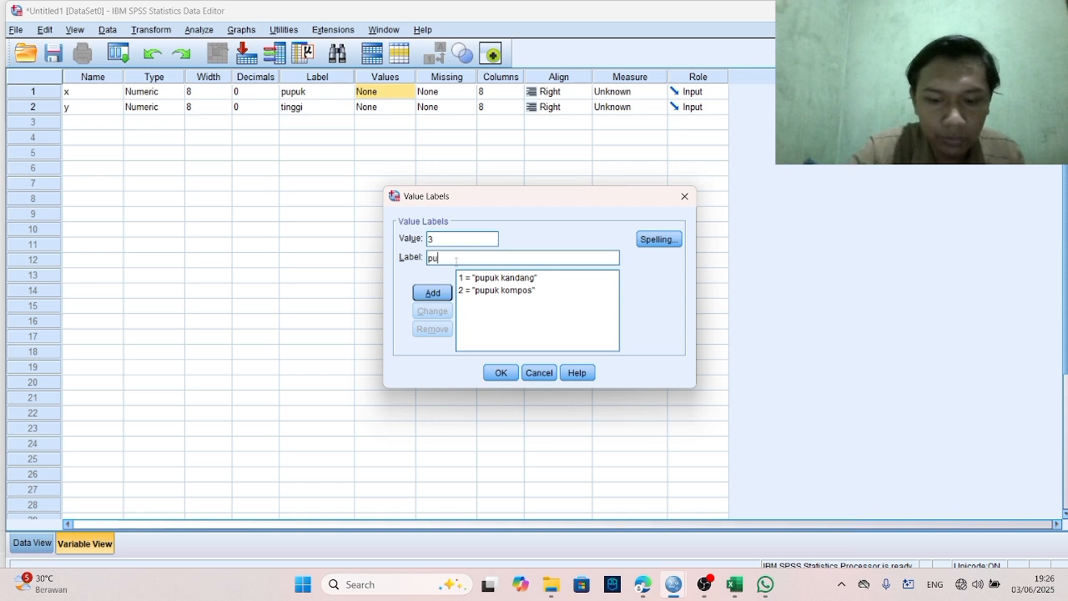
{"action": "type", "text": "puk kascing"}
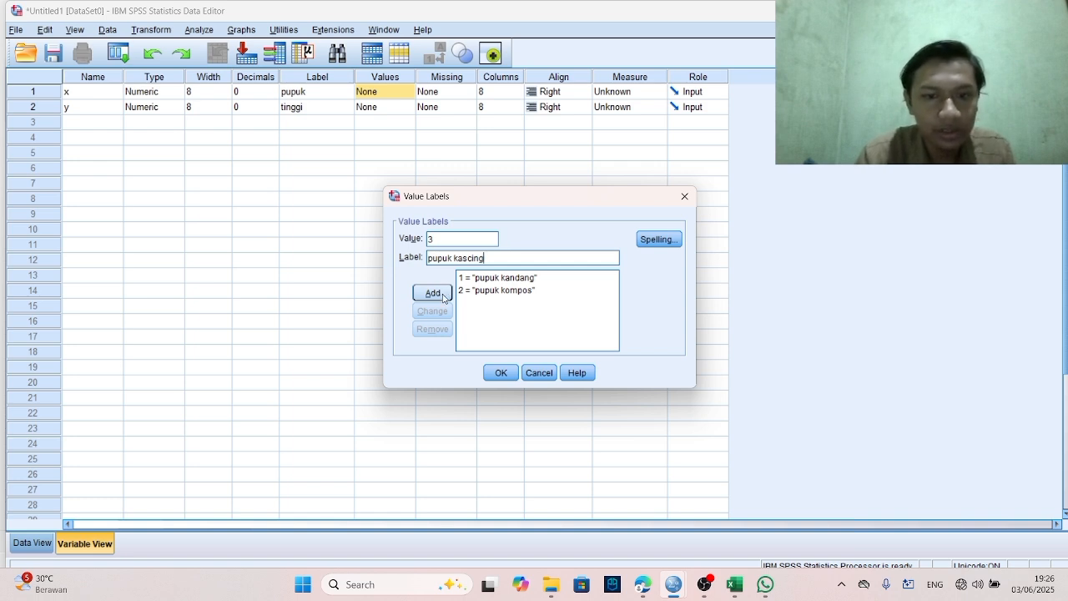
{"action": "left_click", "coordinate": [445, 298]}
{"action": "left_click", "coordinate": [501, 372]}
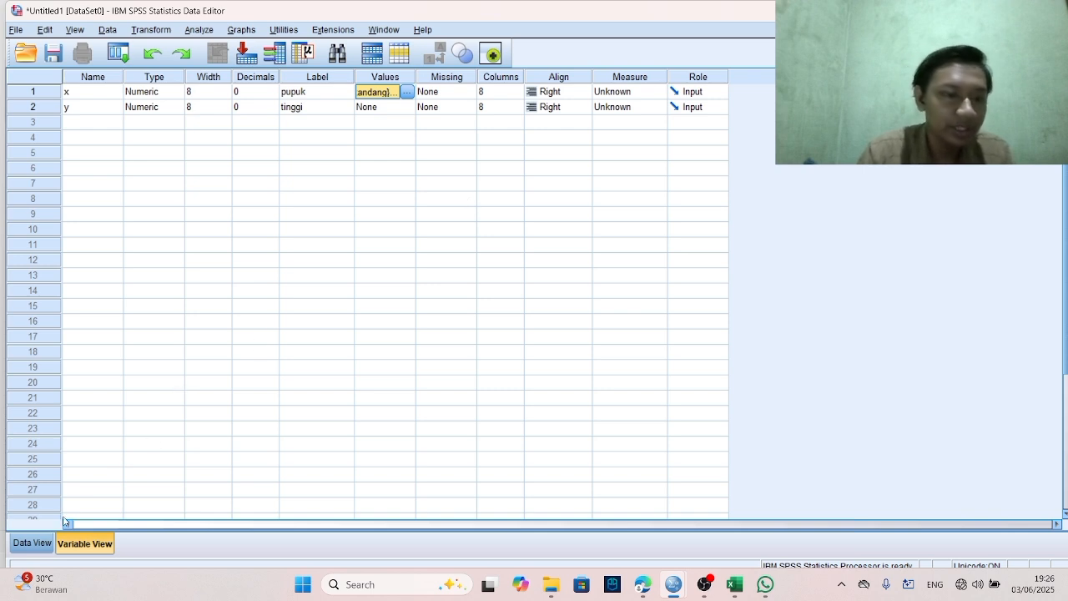
Paste the copied fertilizer codes and plant heights into columns x and y of the data sheet from row 1, and check the rows.
{"action": "left_click", "coordinate": [45, 543]}
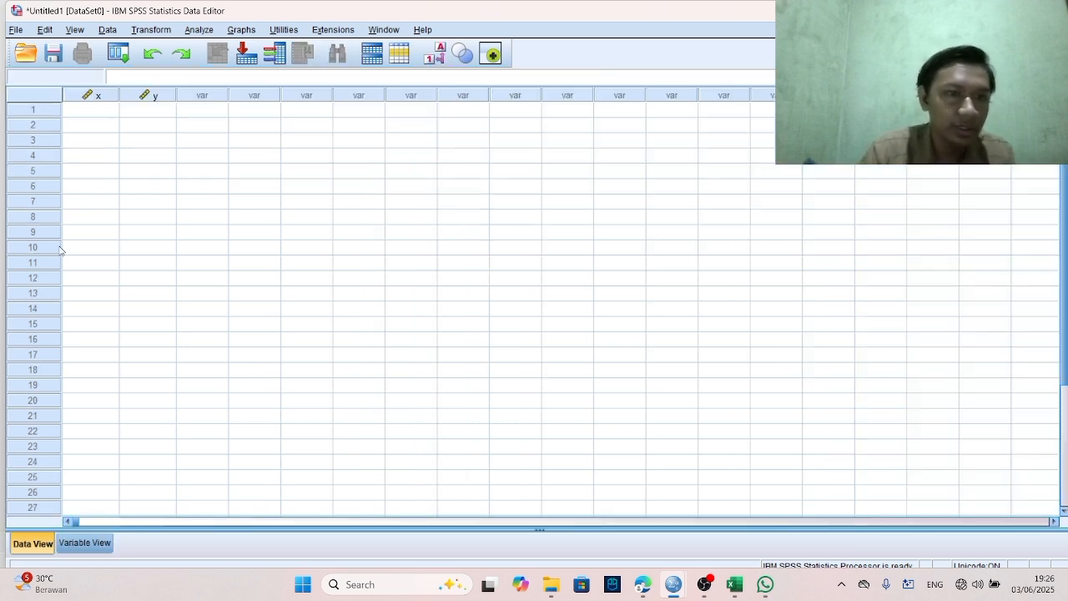
{"action": "scroll", "coordinate": [152, 212], "scroll_direction": "down", "scroll_amount": 1}
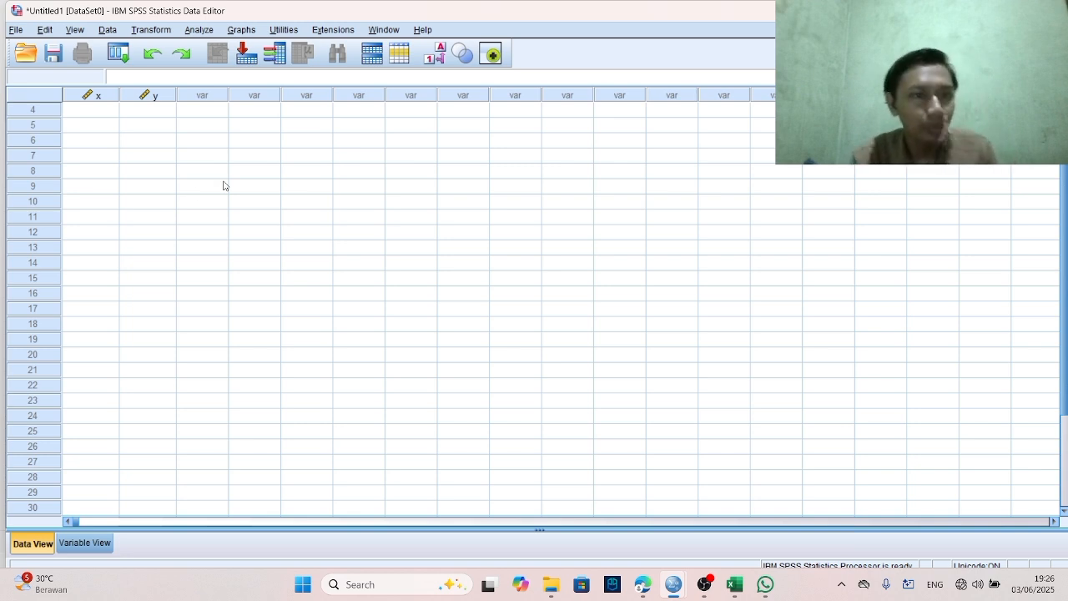
{"action": "left_click", "coordinate": [107, 115]}
{"action": "scroll", "coordinate": [107, 116], "scroll_direction": "up", "scroll_amount": 1}
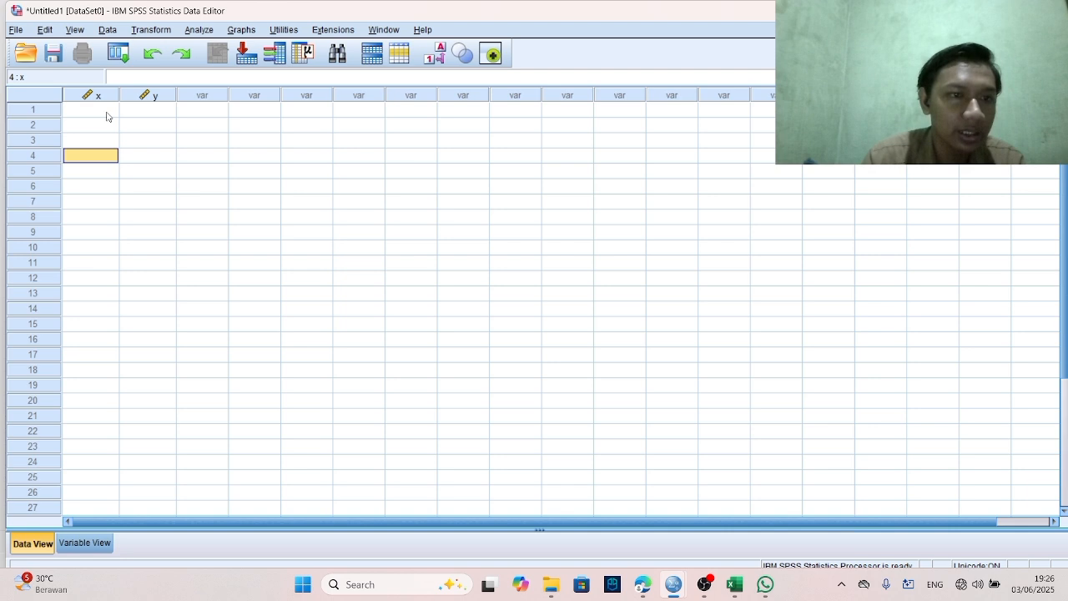
{"action": "left_click", "coordinate": [107, 110]}
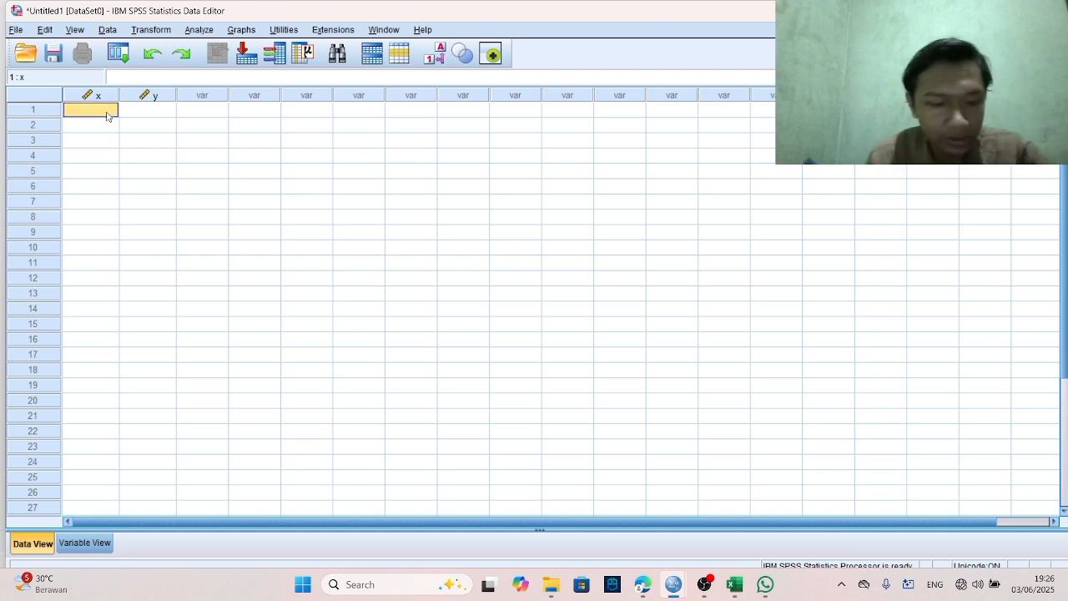
{"action": "key", "text": "ctrl+v"}
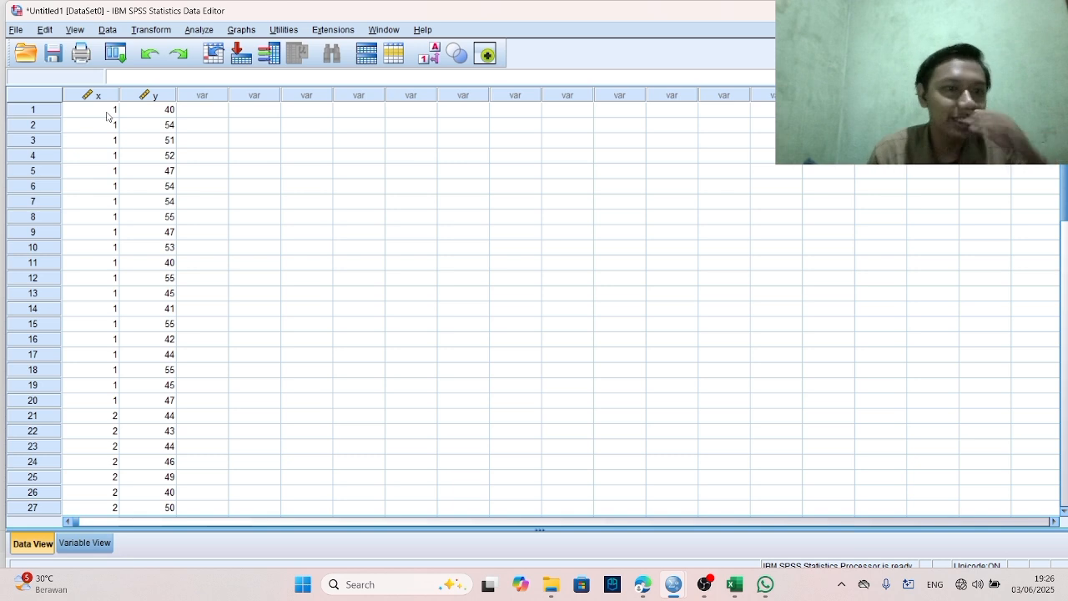
{"action": "scroll", "coordinate": [237, 211], "scroll_direction": "down", "scroll_amount": 2}
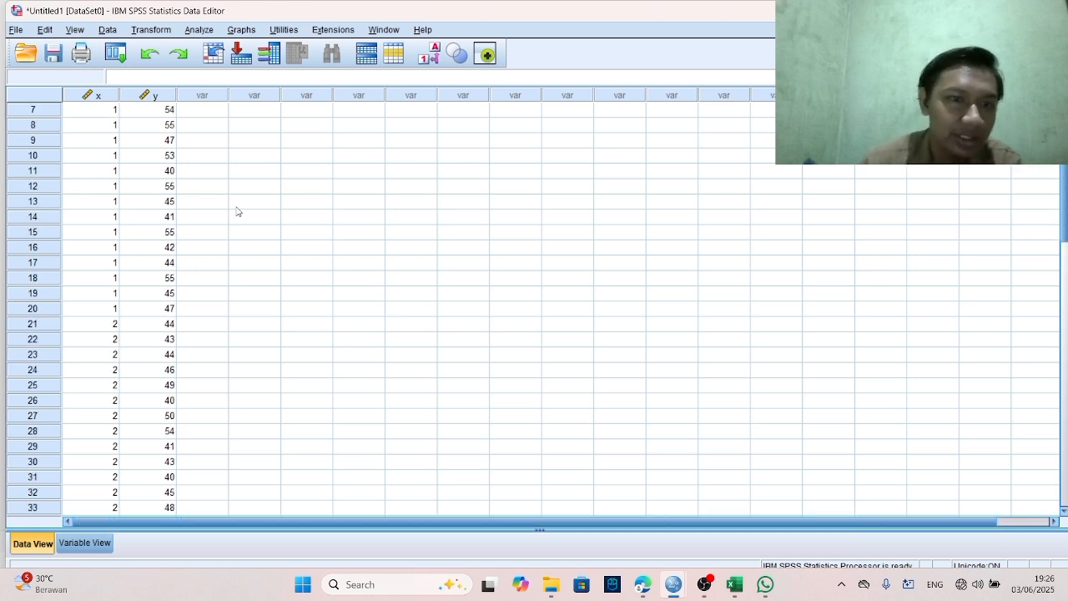
{"action": "scroll", "coordinate": [237, 211], "scroll_direction": "up", "scroll_amount": 2}
{"action": "scroll", "coordinate": [237, 212], "scroll_direction": "down", "scroll_amount": 15}
{"action": "scroll", "coordinate": [237, 211], "scroll_direction": "up", "scroll_amount": 12}
{"action": "scroll", "coordinate": [237, 211], "scroll_direction": "up", "scroll_amount": 3}
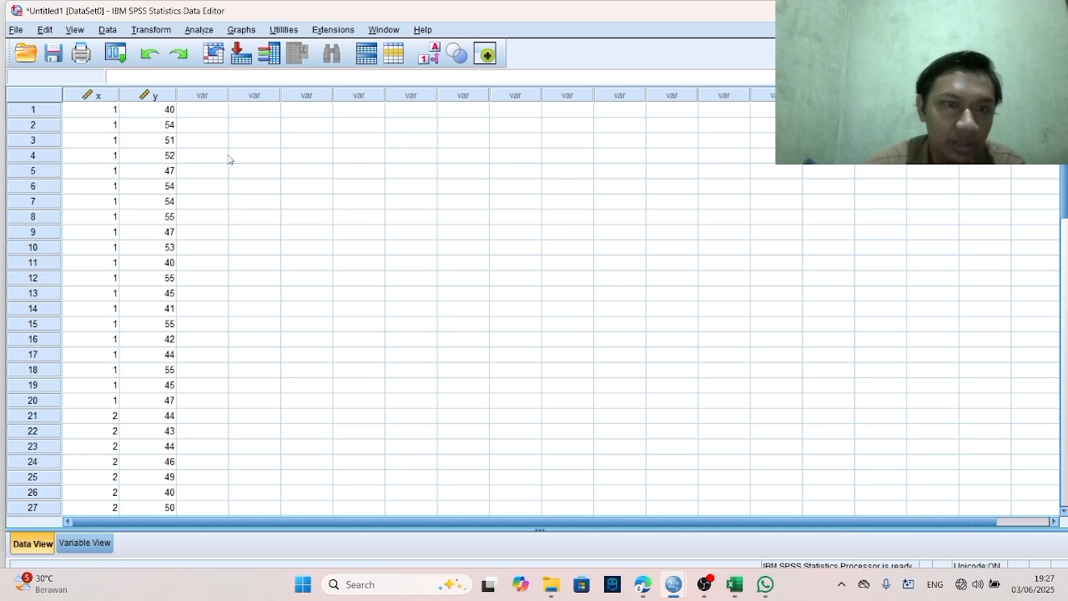
Set up an Explore analysis with tinggi as the dependent variable and pupuk as the factor.
{"action": "left_click", "coordinate": [200, 32]}
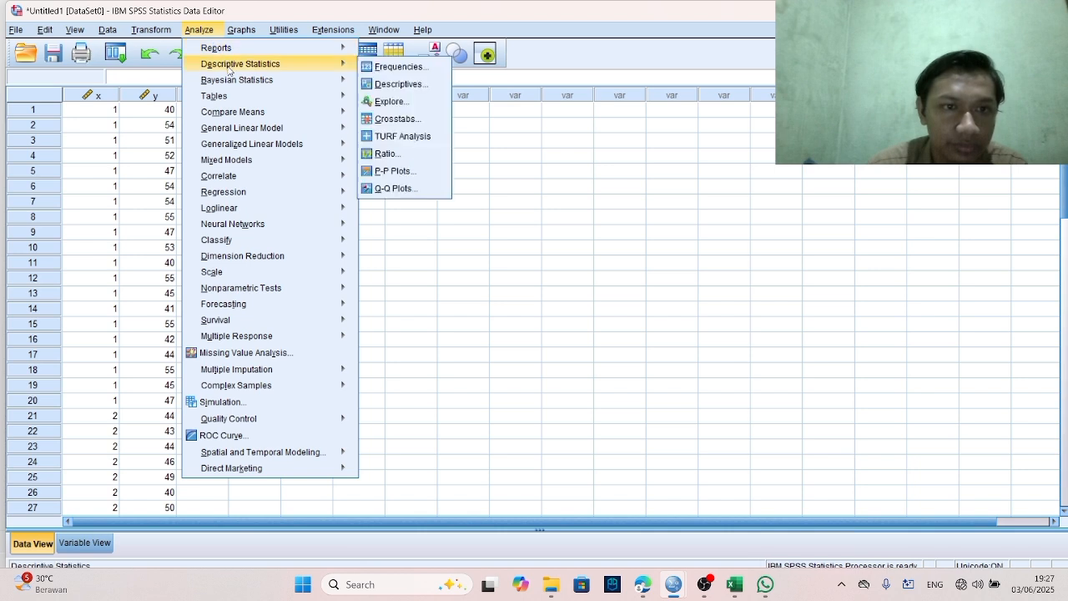
{"action": "mouse_move", "coordinate": [259, 67]}
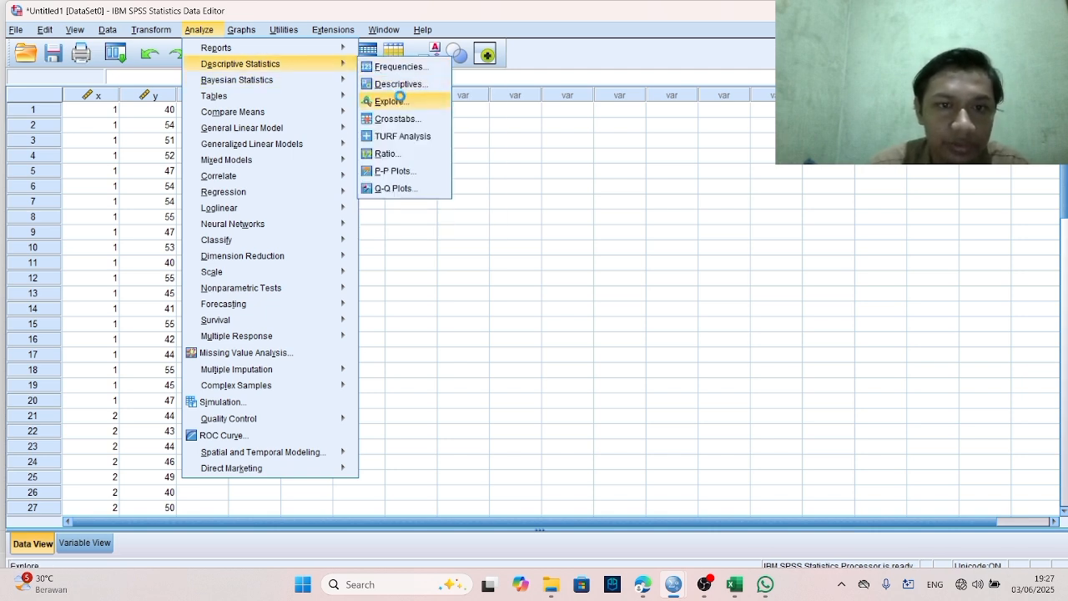
{"action": "left_click", "coordinate": [400, 101]}
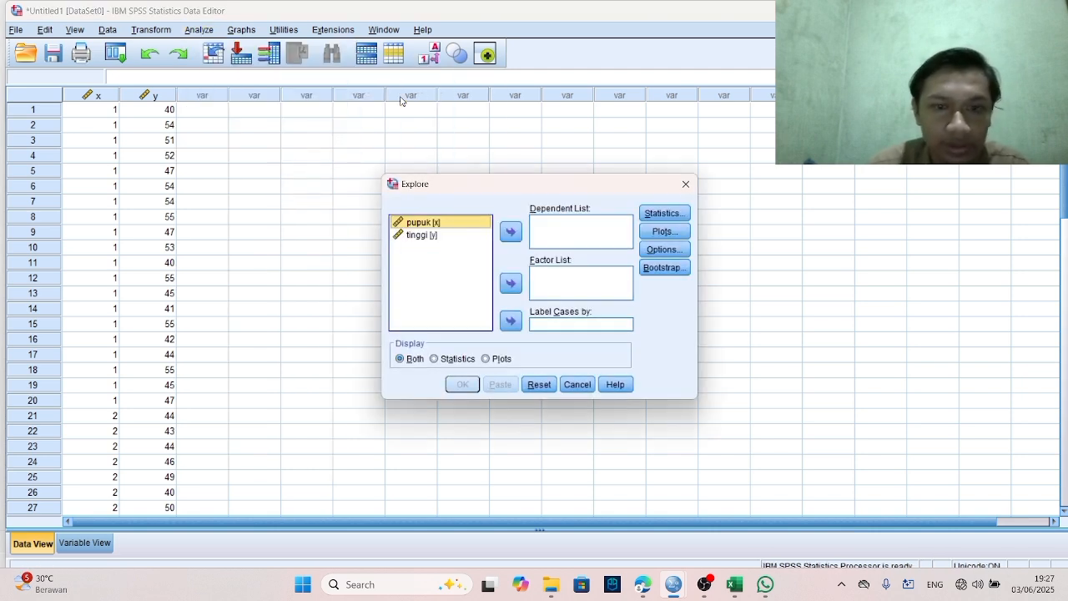
{"action": "left_click", "coordinate": [511, 284]}
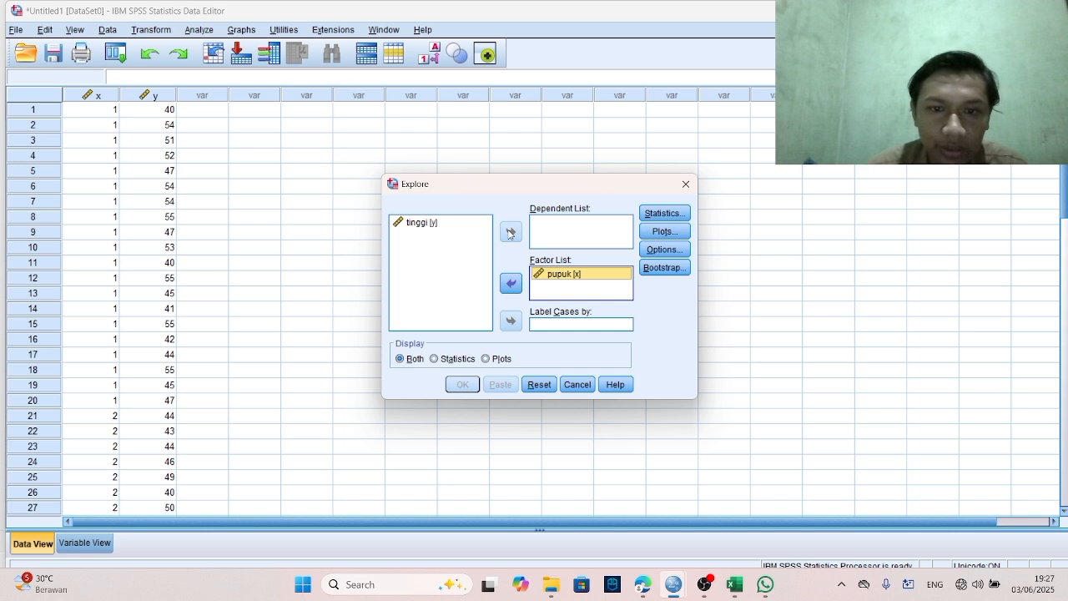
{"action": "left_click", "coordinate": [438, 227]}
{"action": "left_click", "coordinate": [513, 232]}
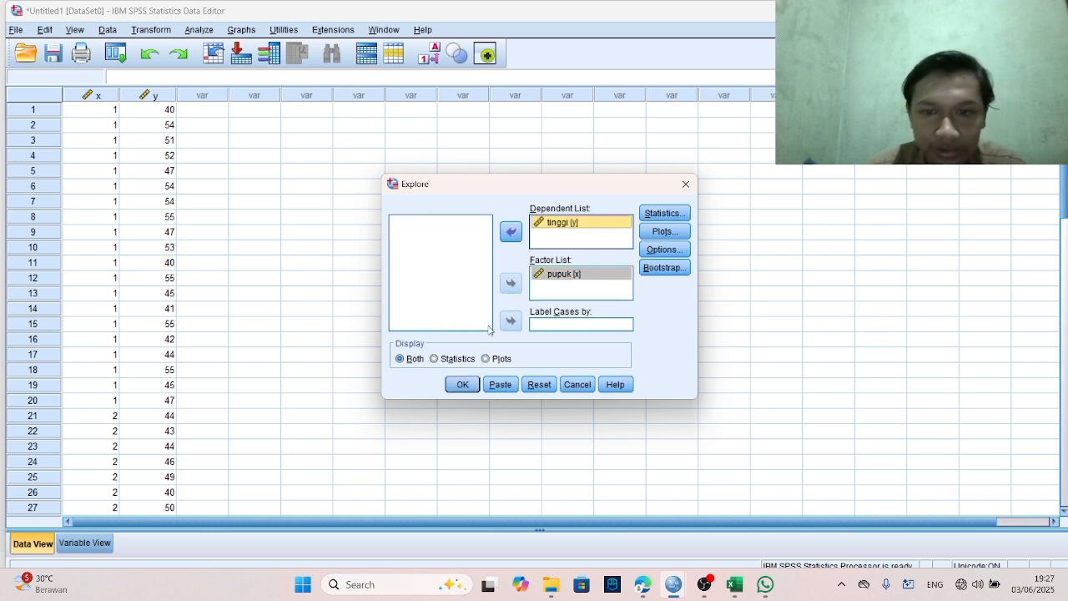
Include normality plots with tests in the Explore analysis and run it.
{"action": "left_click", "coordinate": [676, 231]}
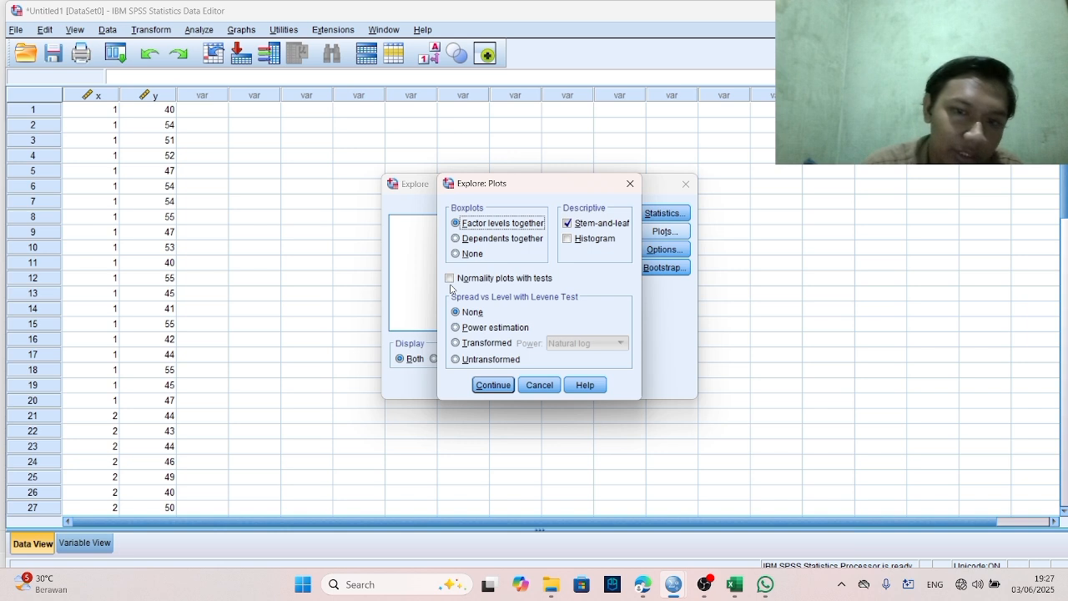
{"action": "left_click", "coordinate": [449, 278]}
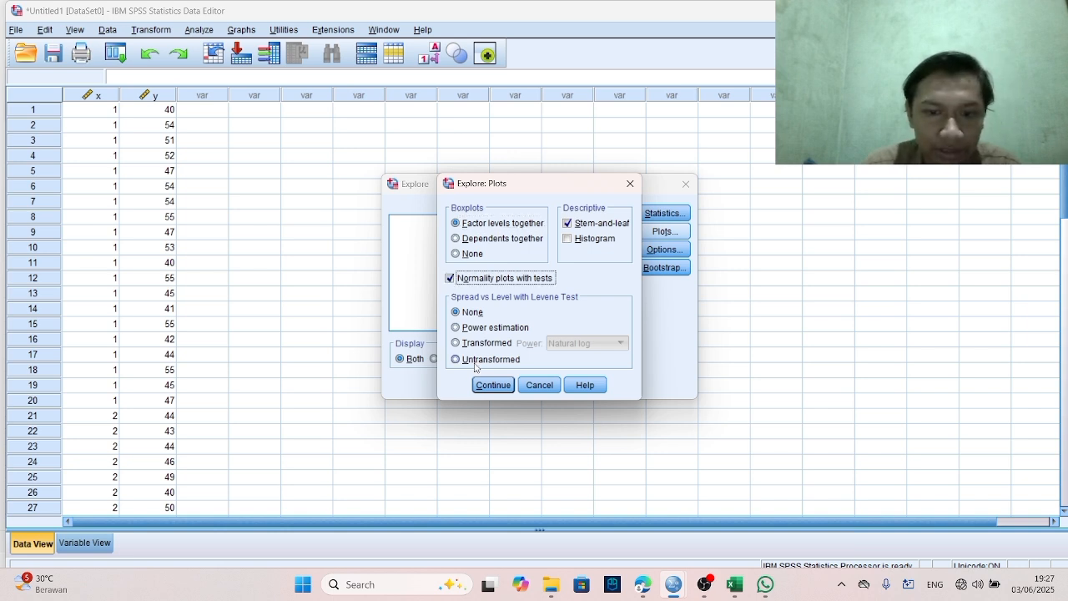
{"action": "left_click", "coordinate": [493, 385]}
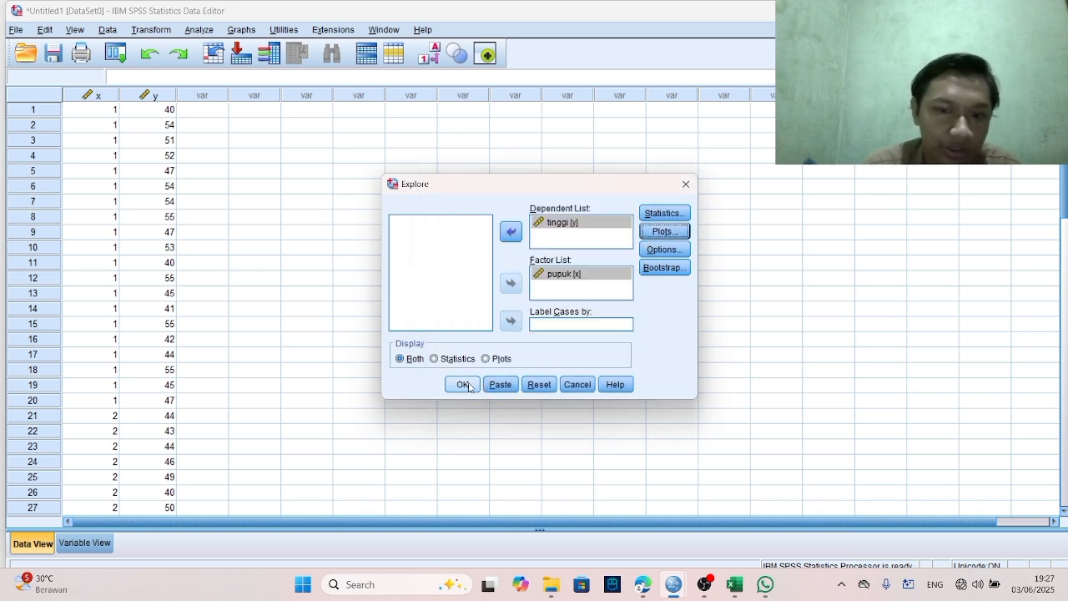
{"action": "left_click", "coordinate": [464, 385]}
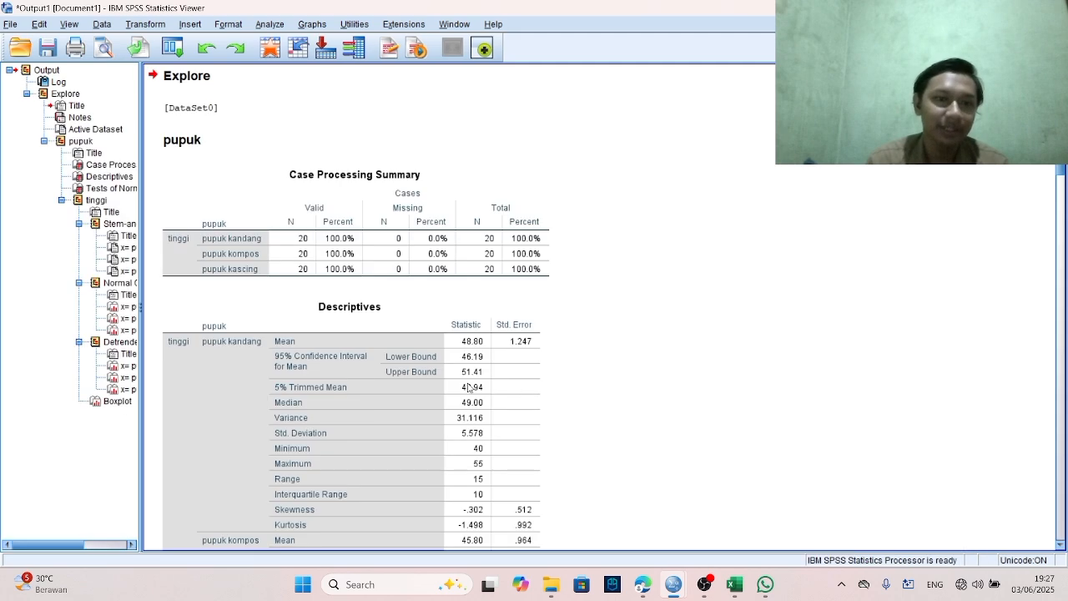
Examine the Tests of Normality table in the Explore output for the significance values of the three fertilizers.
{"action": "scroll", "coordinate": [469, 387], "scroll_direction": "down", "scroll_amount": 10}
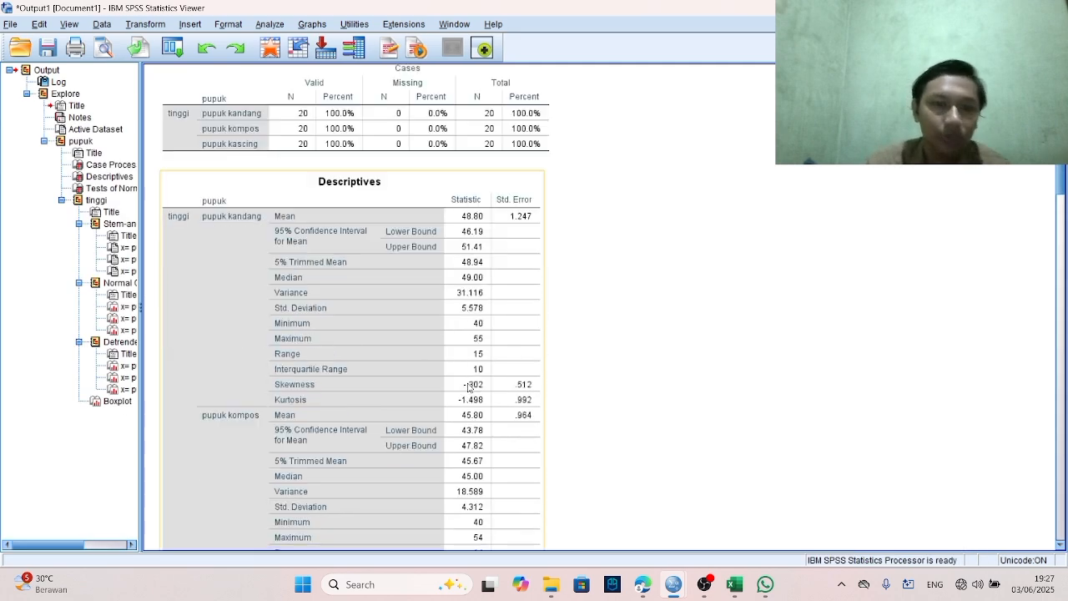
{"action": "scroll", "coordinate": [468, 386], "scroll_direction": "down", "scroll_amount": 2}
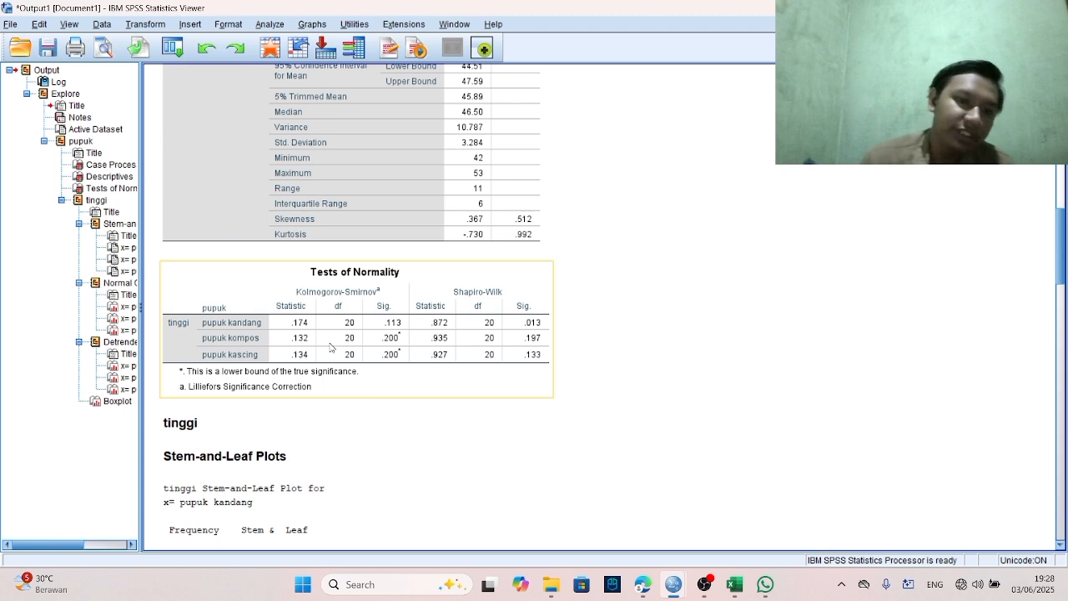
{"action": "left_click", "coordinate": [370, 425]}
{"action": "scroll", "coordinate": [369, 425], "scroll_direction": "down", "scroll_amount": 1}
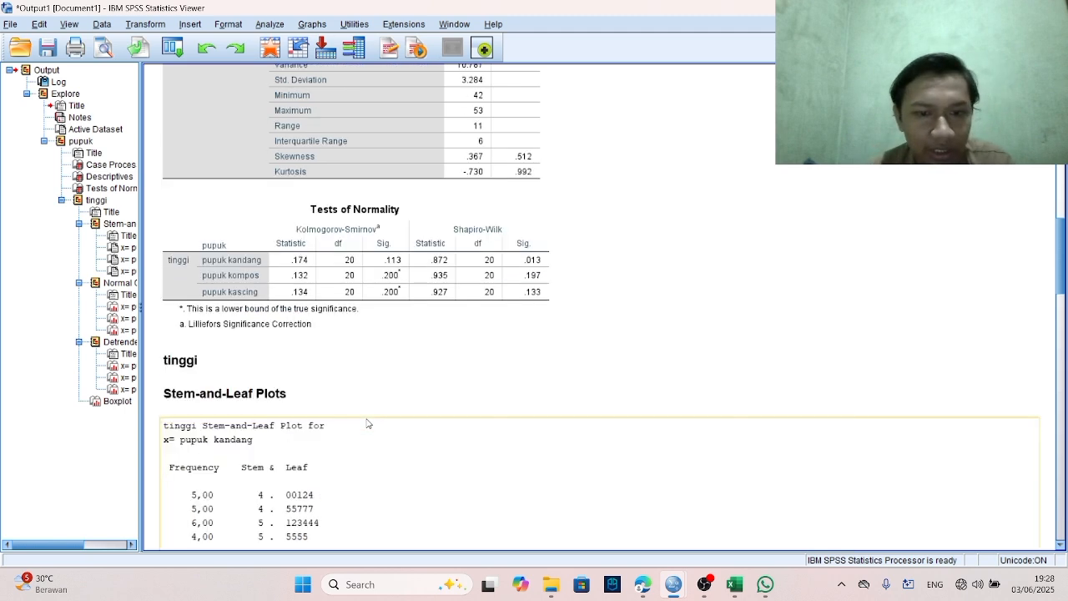
{"action": "left_click", "coordinate": [415, 307]}
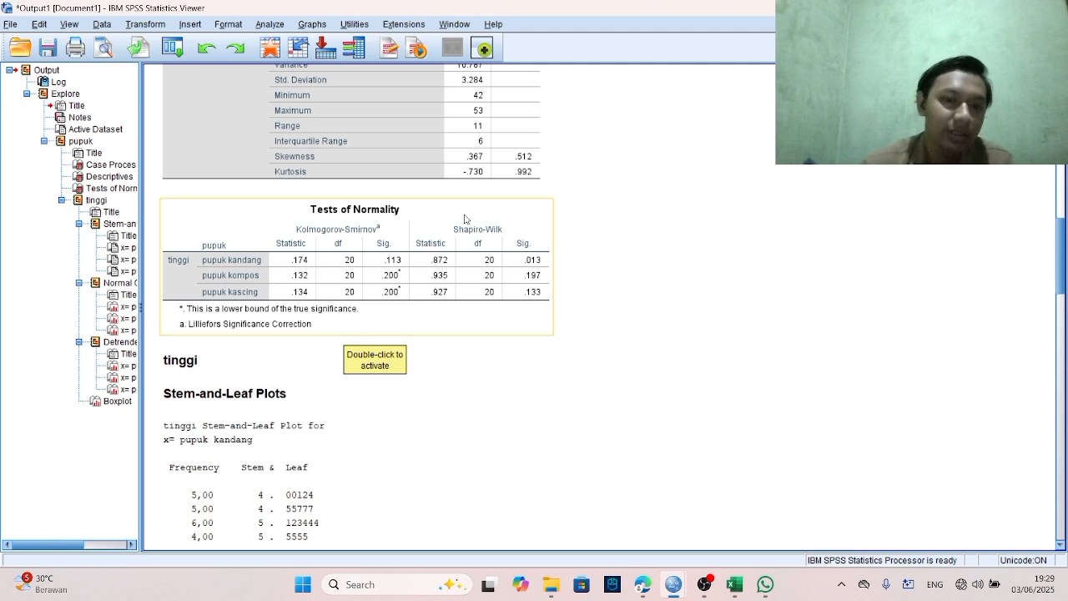
{"action": "scroll", "coordinate": [465, 220], "scroll_direction": "down", "scroll_amount": 1}
{"action": "scroll", "coordinate": [465, 220], "scroll_direction": "up", "scroll_amount": 1}
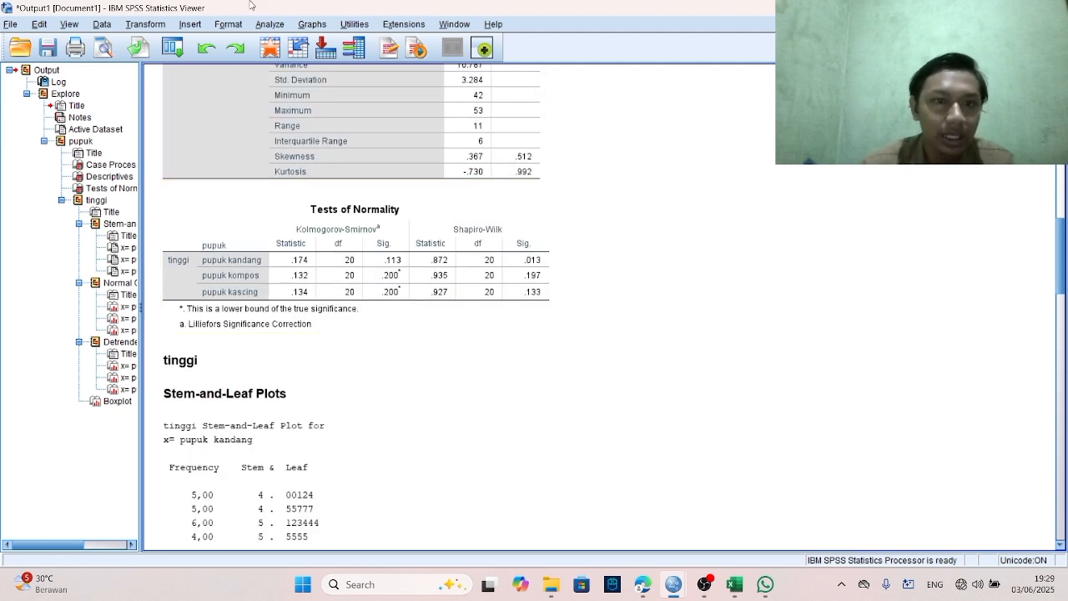
Run a One-Way ANOVA with tinggi as the dependent variable and pupuk as the factor.
{"action": "left_click", "coordinate": [270, 24]}
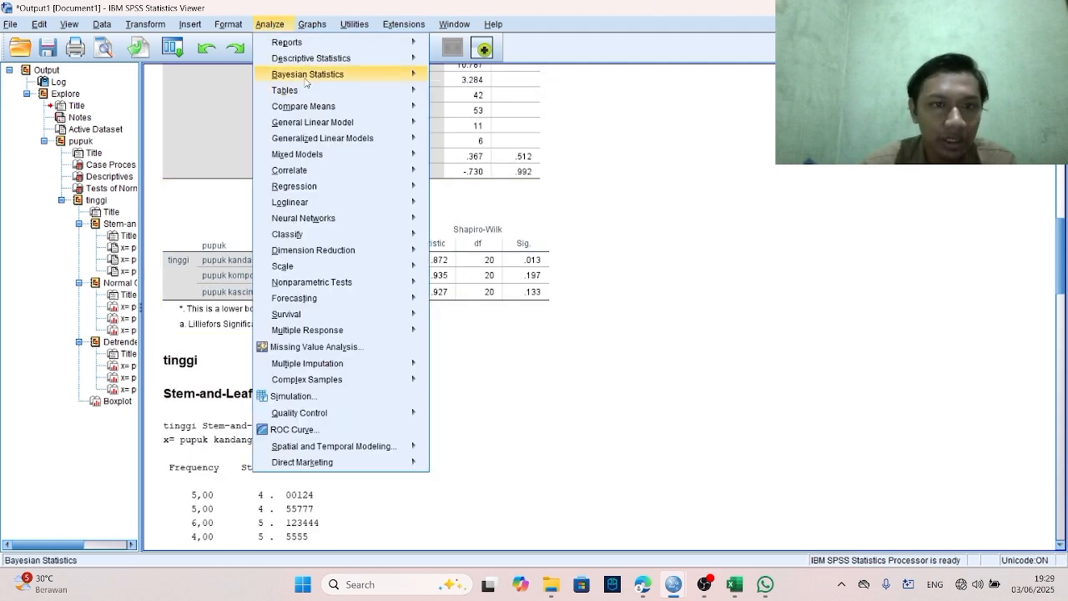
{"action": "mouse_move", "coordinate": [323, 82]}
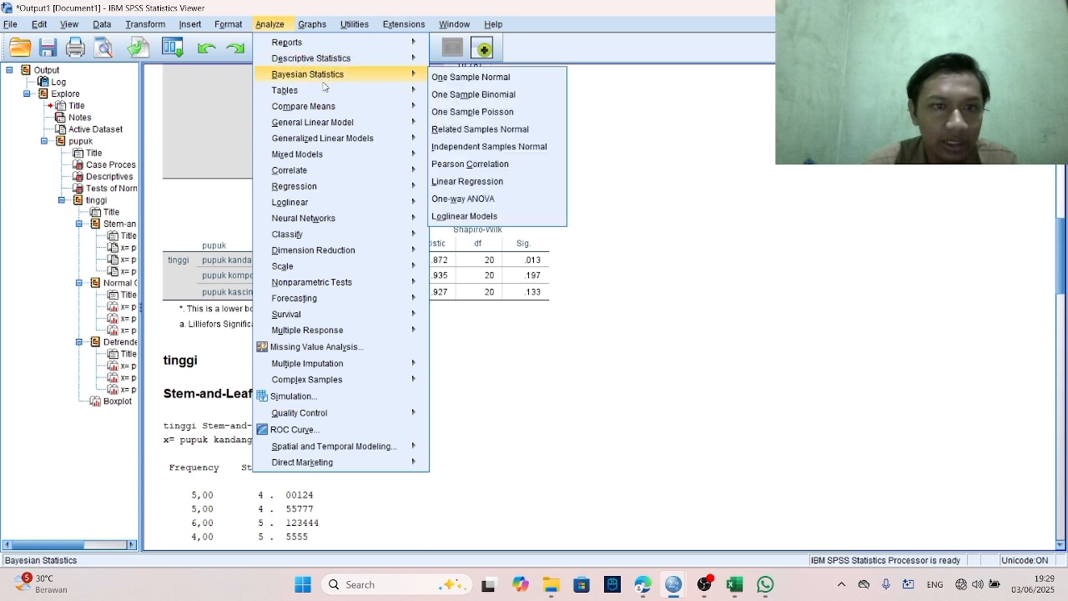
{"action": "mouse_move", "coordinate": [325, 104]}
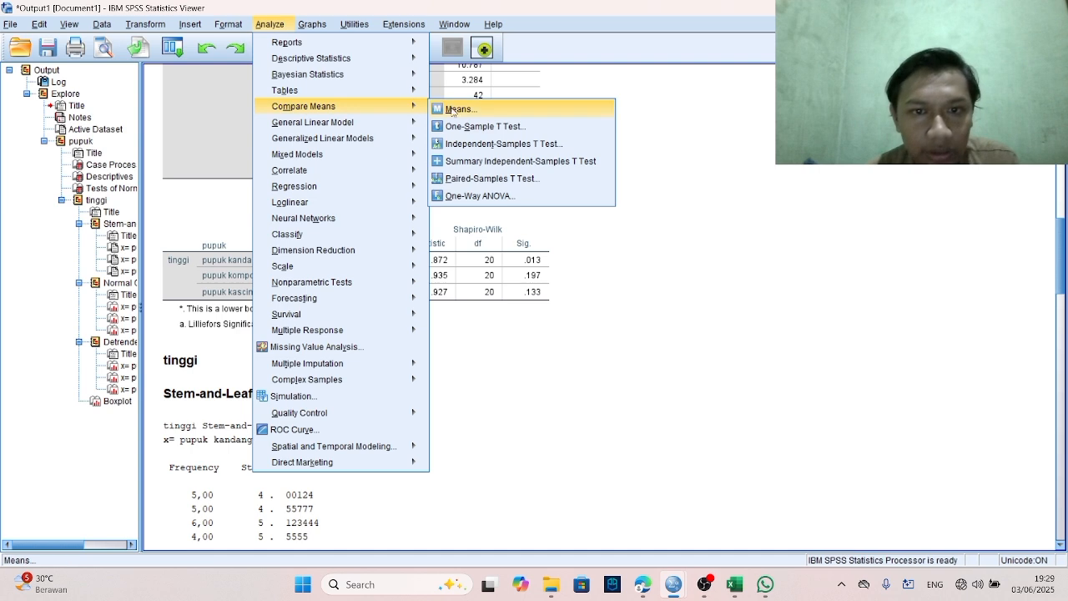
{"action": "left_click", "coordinate": [480, 196]}
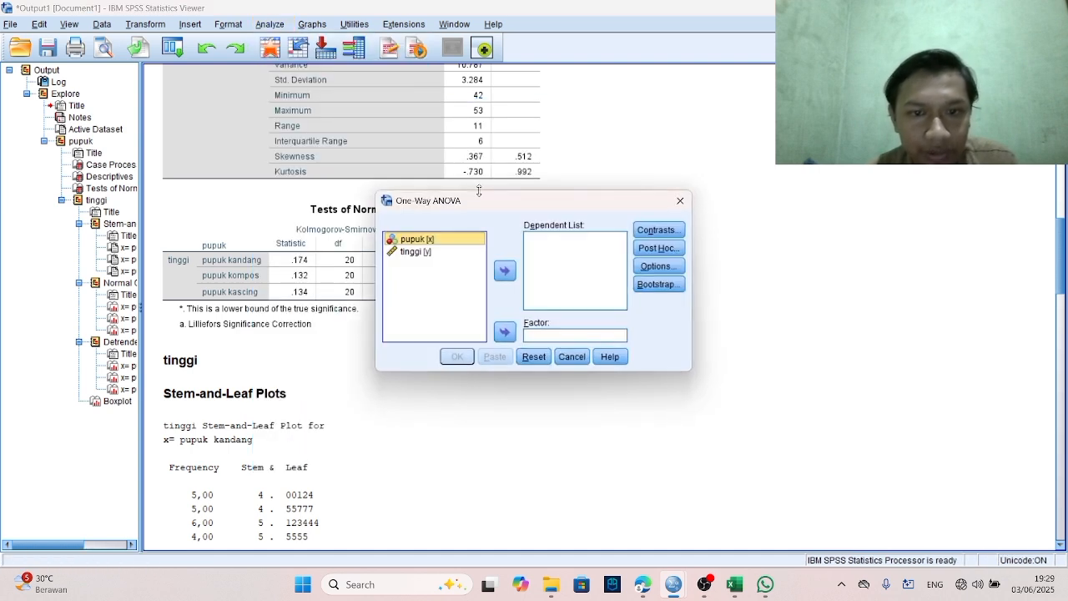
{"action": "left_click", "coordinate": [504, 331]}
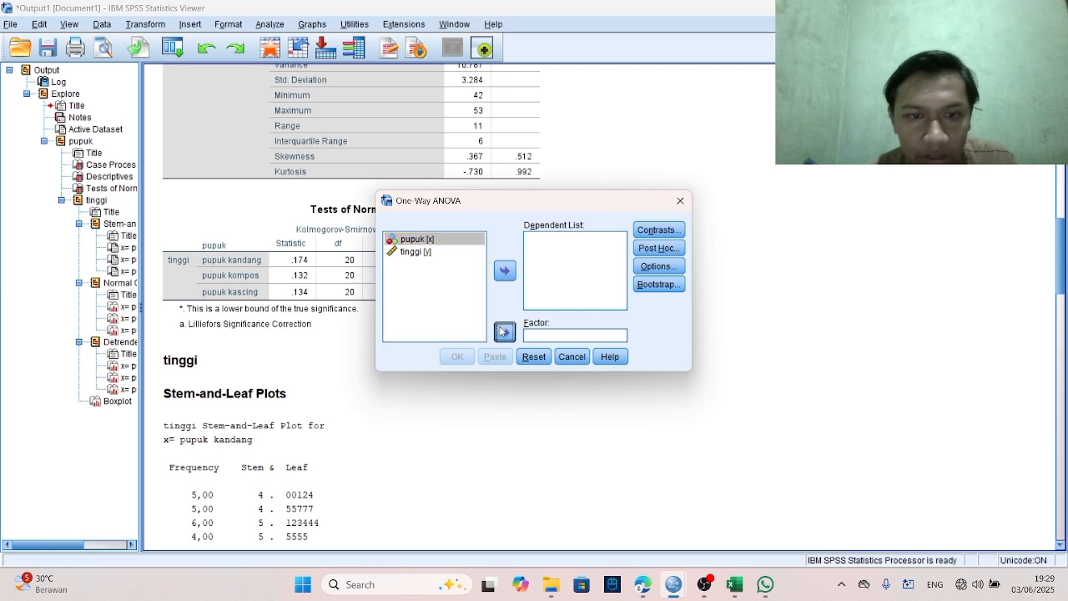
{"action": "left_click", "coordinate": [429, 241]}
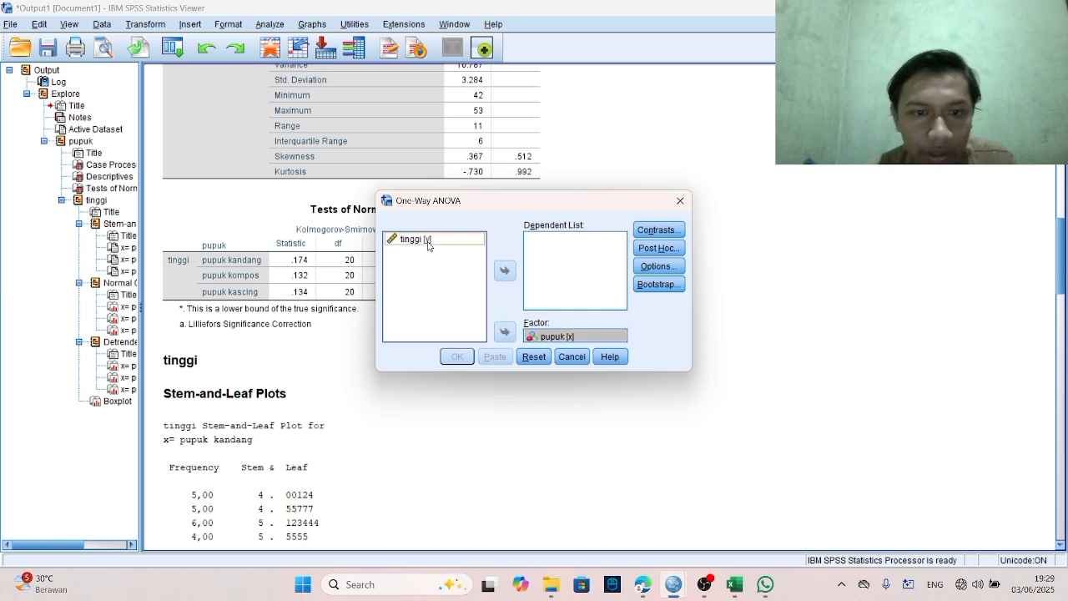
{"action": "left_click", "coordinate": [507, 276]}
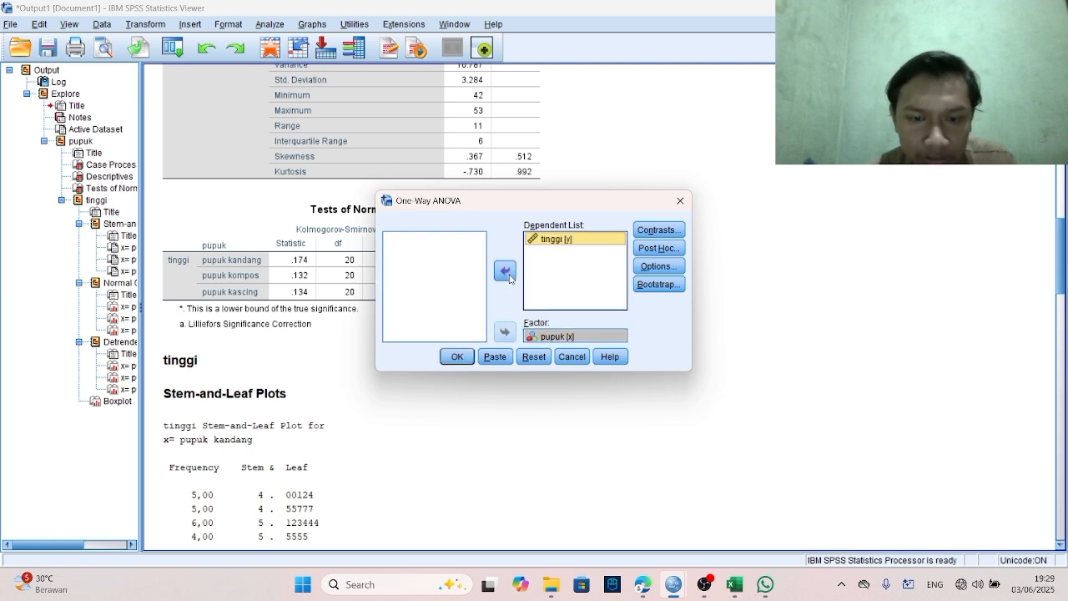
{"action": "left_click", "coordinate": [457, 356]}
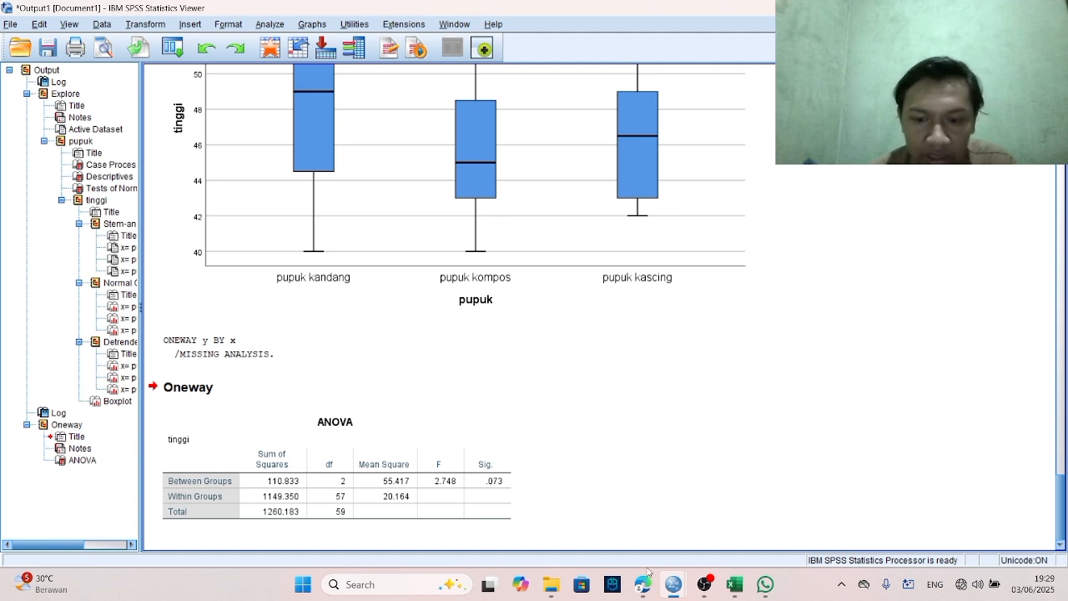
Switch to the exam PDF in Microsoft Edge and compare the handwritten ANOVA calculation and conclusion for question 1 with the output.
{"action": "mouse_move", "coordinate": [647, 576]}
{"action": "left_click", "coordinate": [635, 527]}
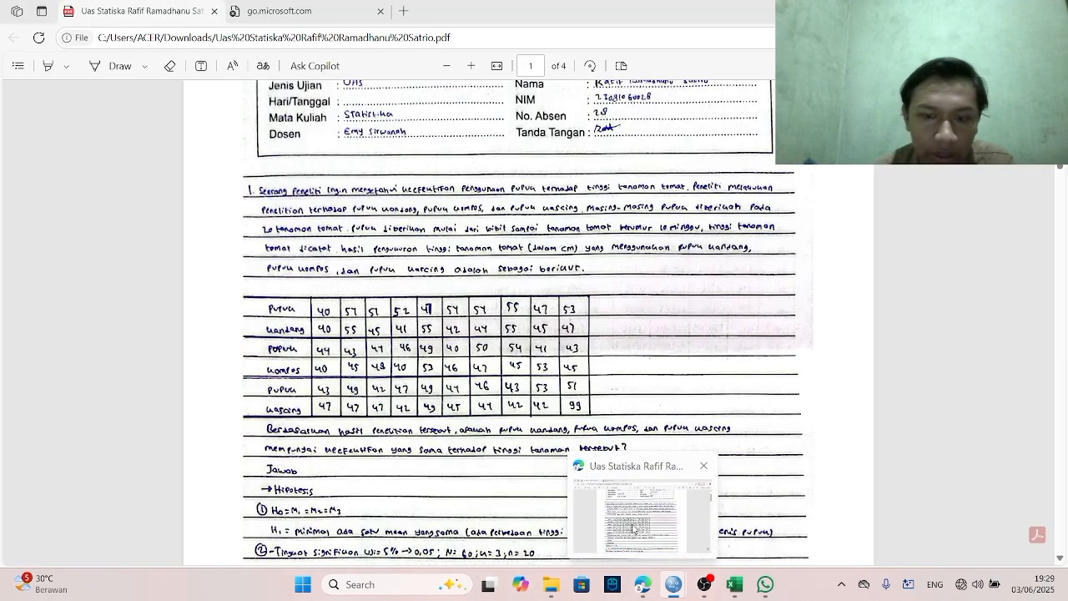
{"action": "scroll", "coordinate": [684, 451], "scroll_direction": "down", "scroll_amount": 1}
{"action": "scroll", "coordinate": [685, 451], "scroll_direction": "down", "scroll_amount": 2}
{"action": "scroll", "coordinate": [684, 450], "scroll_direction": "down", "scroll_amount": 8}
{"action": "scroll", "coordinate": [683, 450], "scroll_direction": "down", "scroll_amount": 3}
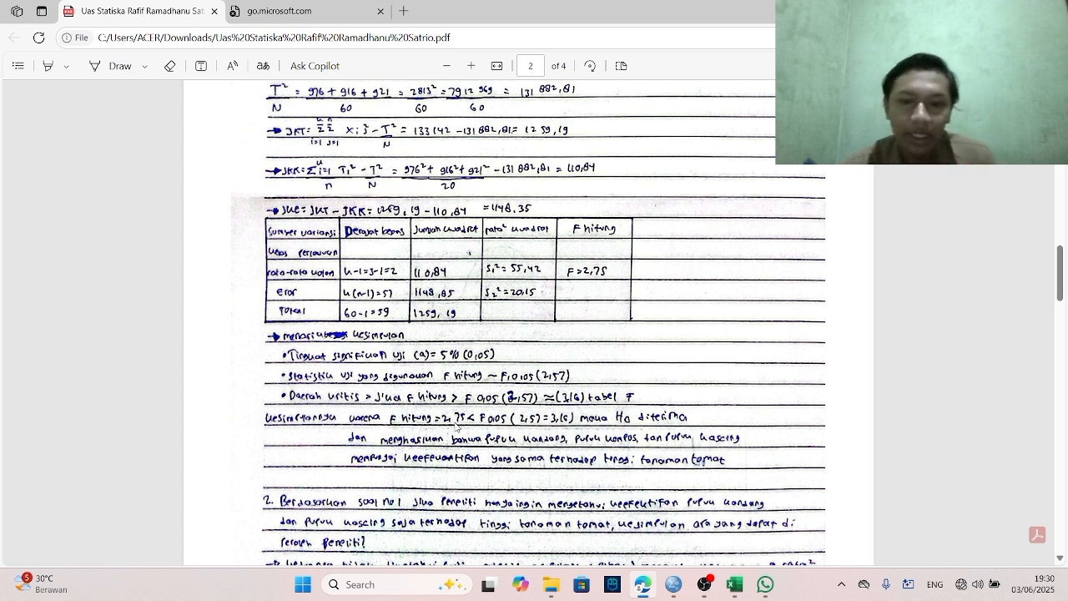
{"action": "scroll", "coordinate": [457, 428], "scroll_direction": "down", "scroll_amount": 1}
{"action": "scroll", "coordinate": [457, 428], "scroll_direction": "up", "scroll_amount": 4}
{"action": "scroll", "coordinate": [456, 427], "scroll_direction": "up", "scroll_amount": 2}
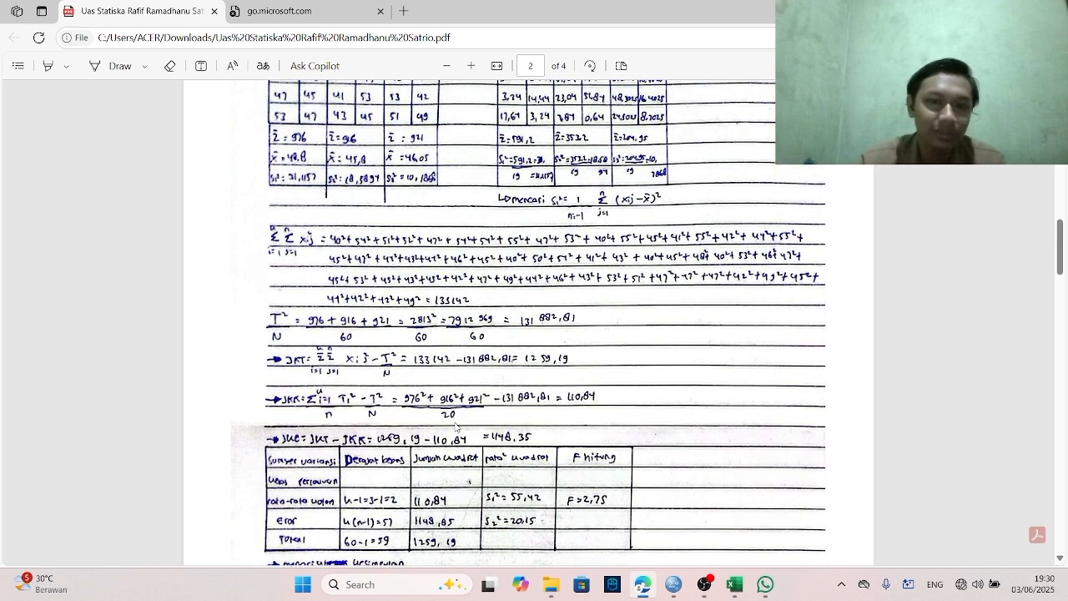
{"action": "scroll", "coordinate": [457, 427], "scroll_direction": "down", "scroll_amount": 1}
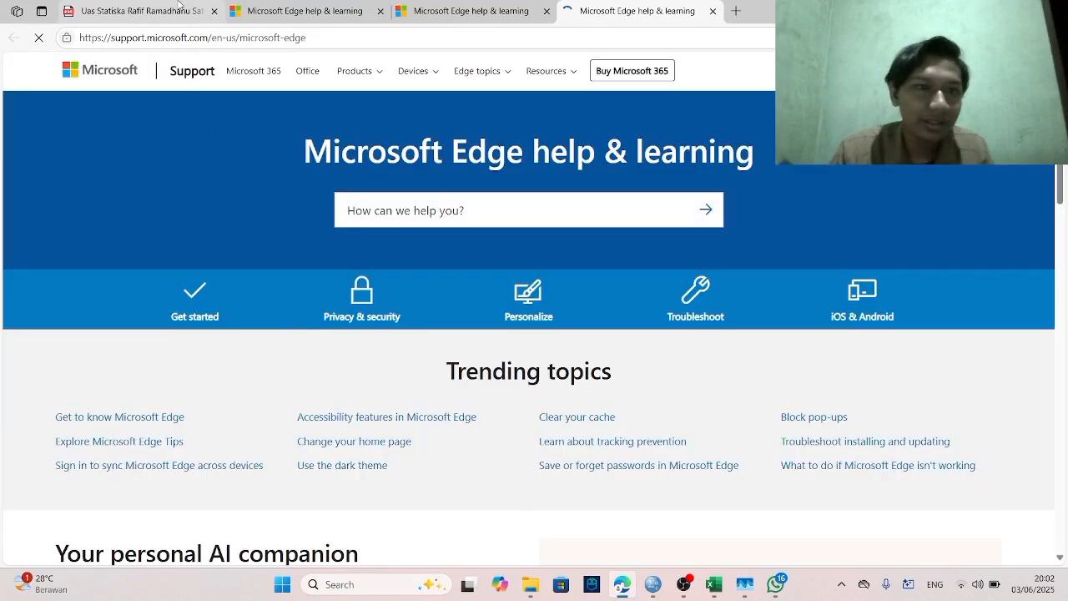
Return to the exam PDF and read question 2 about the effectiveness of pupuk kandang and pupuk kascing.
{"action": "left_click", "coordinate": [178, 10]}
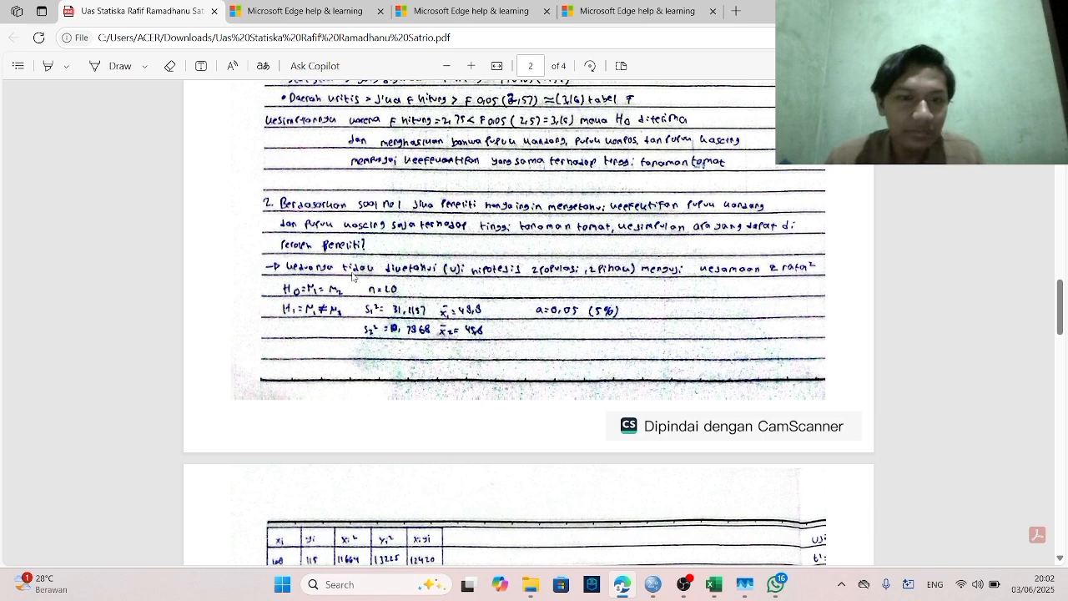
{"action": "scroll", "coordinate": [353, 277], "scroll_direction": "up", "scroll_amount": 2}
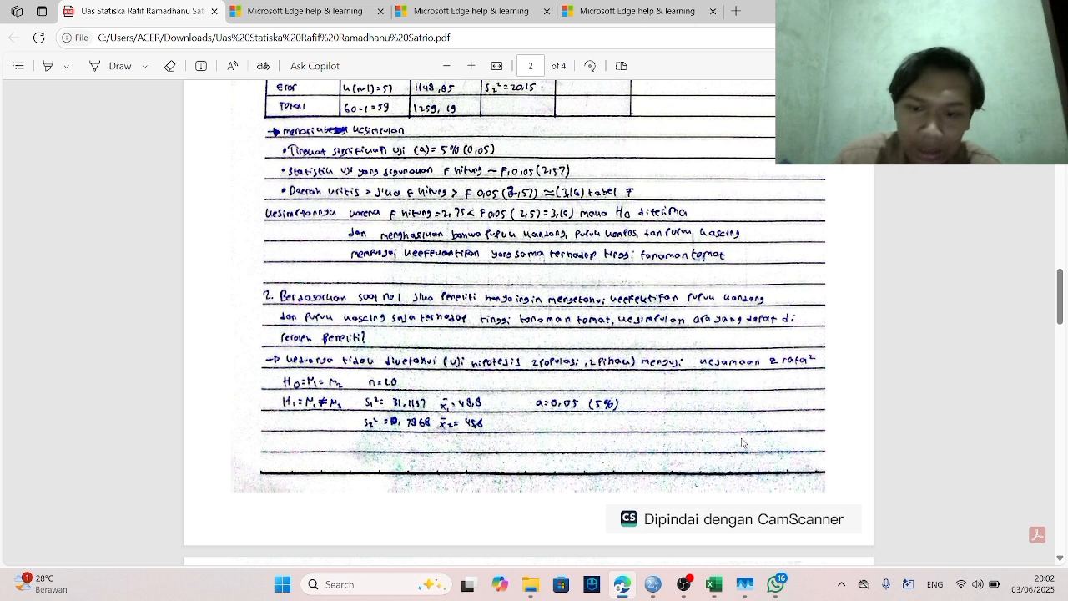
Switch to the DATA EXCEL SPSS workbook in Excel and copy the Pupuk and Tinggi values in B3:C42 of sheet nomor2.
{"action": "mouse_move", "coordinate": [714, 584]}
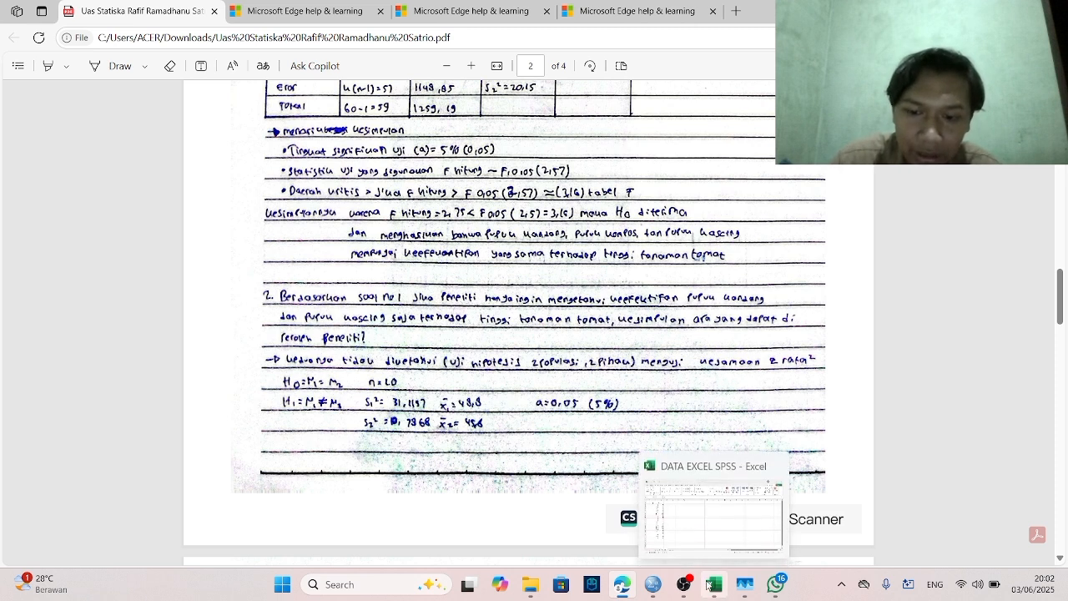
{"action": "left_click", "coordinate": [701, 555]}
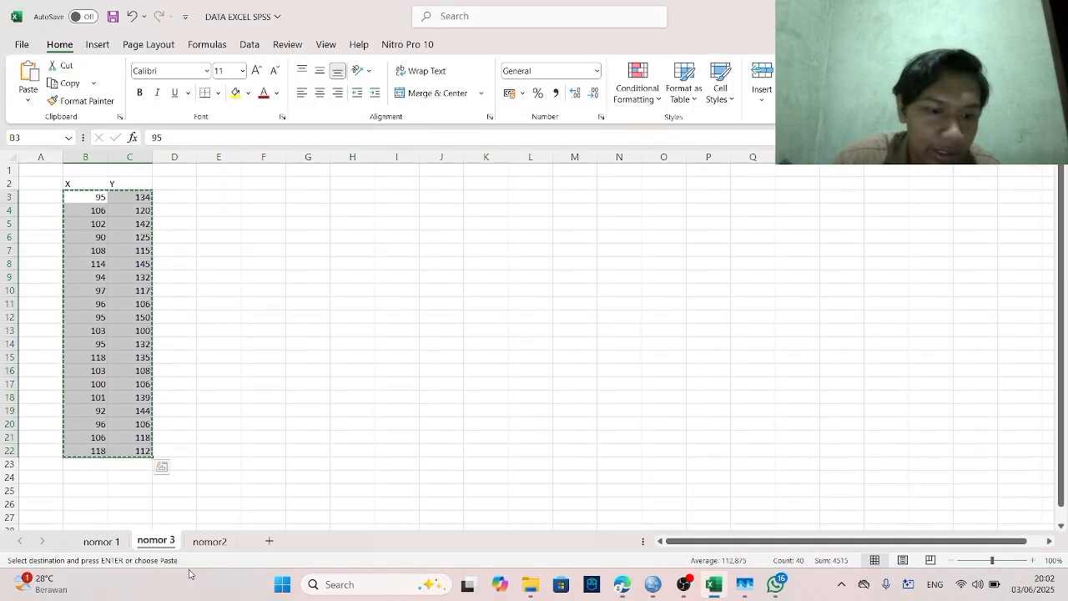
{"action": "left_click", "coordinate": [209, 542]}
{"action": "scroll", "coordinate": [270, 401], "scroll_direction": "up", "scroll_amount": 3}
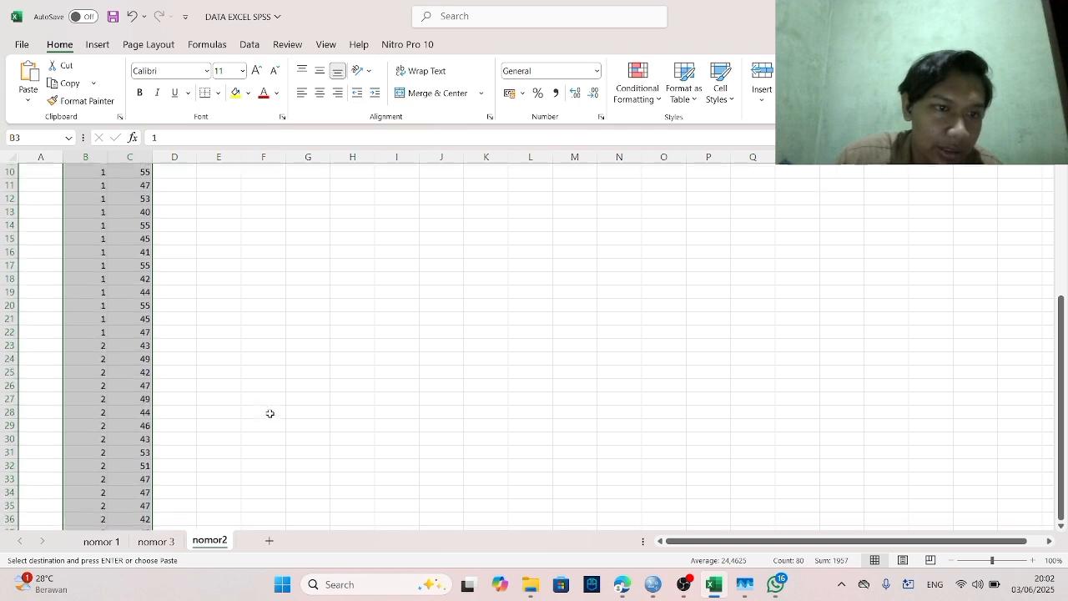
{"action": "scroll", "coordinate": [277, 331], "scroll_direction": "up", "scroll_amount": 3}
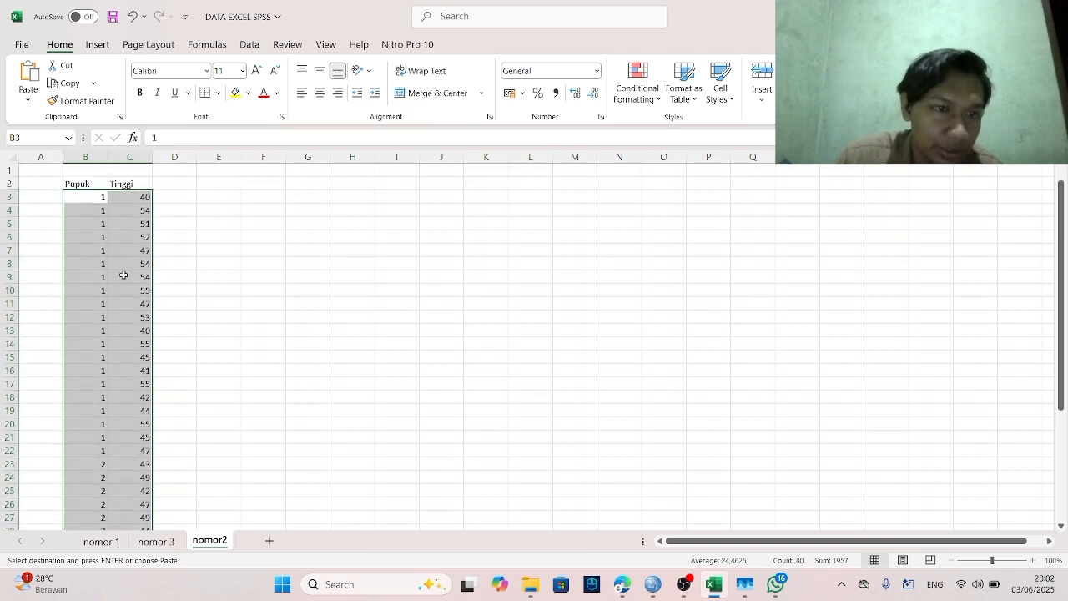
{"action": "left_click", "coordinate": [98, 200]}
{"action": "left_click_drag", "start_coordinate": [100, 204], "coordinate": [118, 191]}
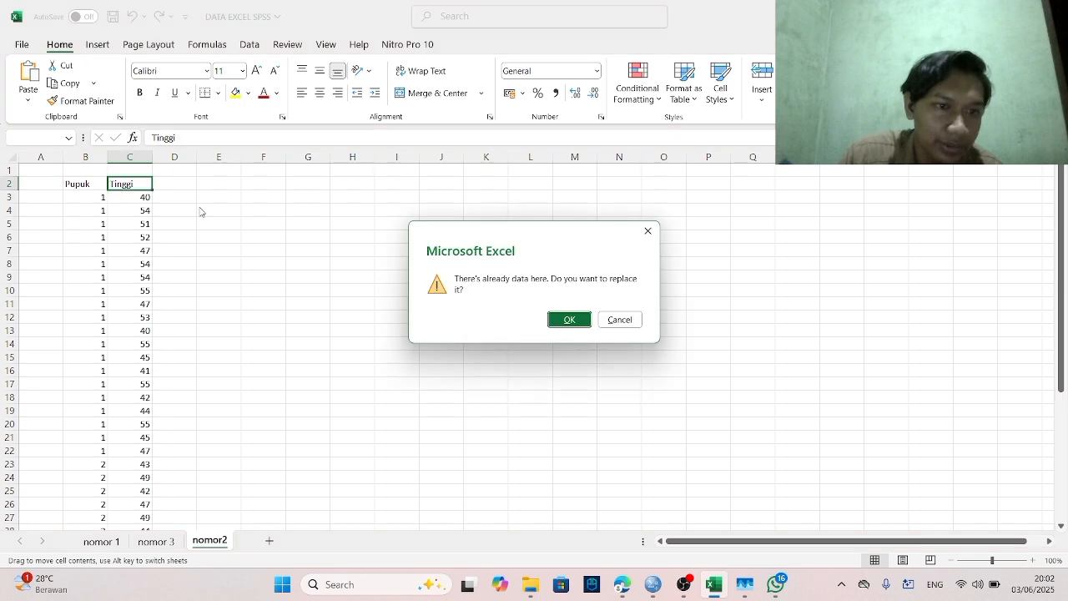
{"action": "left_click", "coordinate": [648, 231]}
{"action": "left_click_drag", "start_coordinate": [73, 197], "coordinate": [144, 504]}
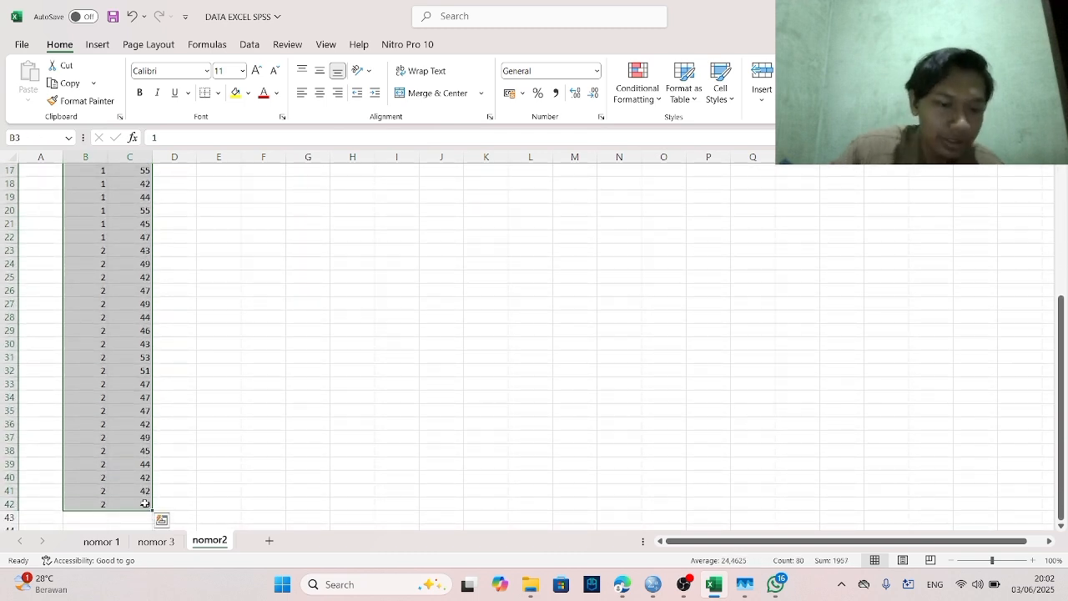
{"action": "key", "text": "ctrl+c"}
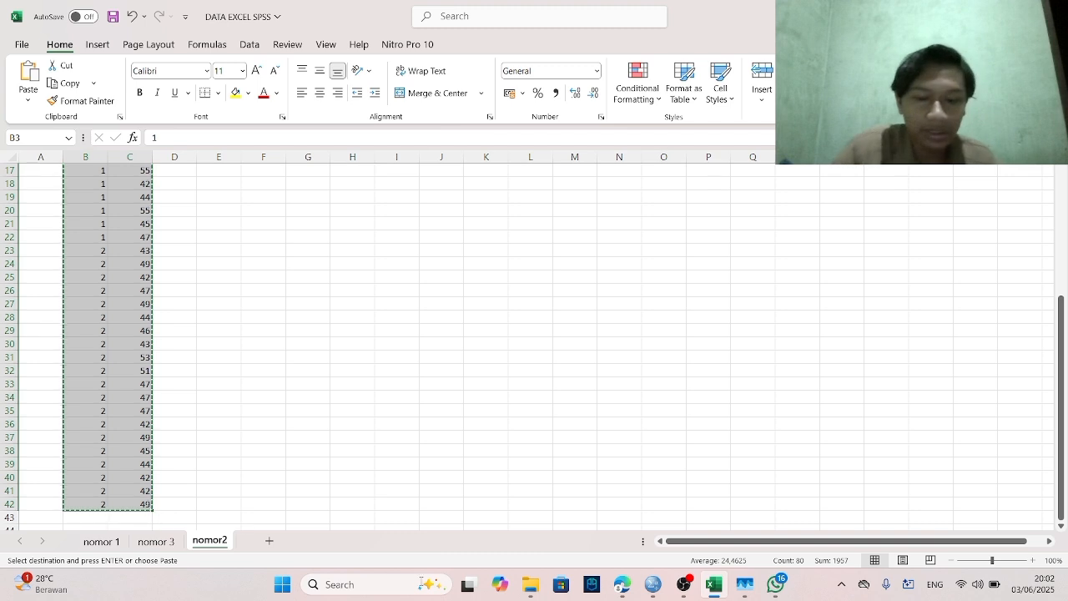
Switch to the empty SPSS dataset and define two variables named x and y.
{"action": "left_click", "coordinate": [654, 584]}
{"action": "left_click", "coordinate": [615, 527]}
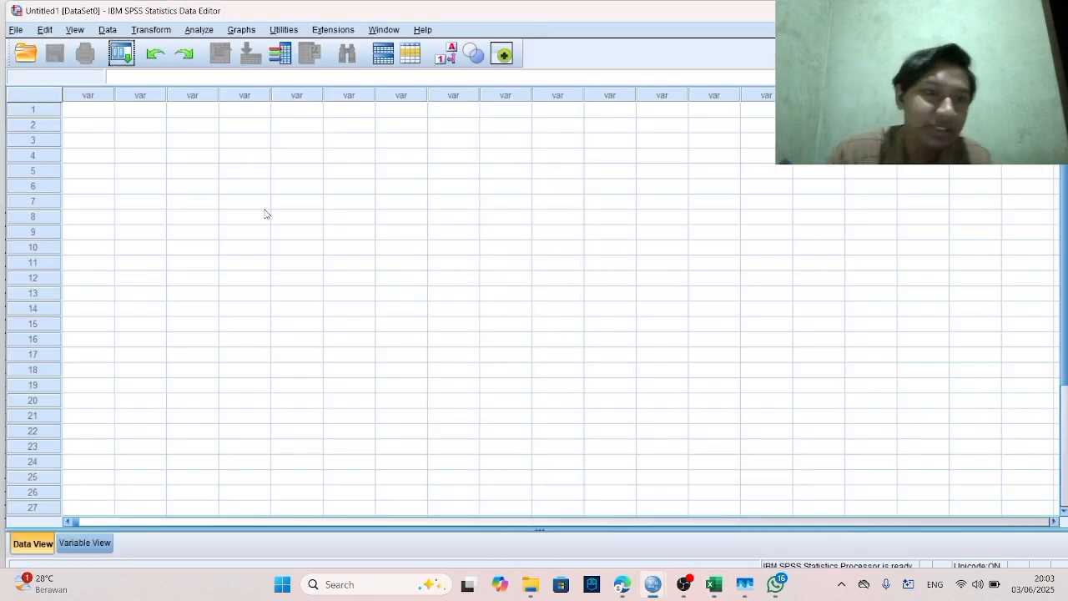
{"action": "left_click", "coordinate": [83, 544]}
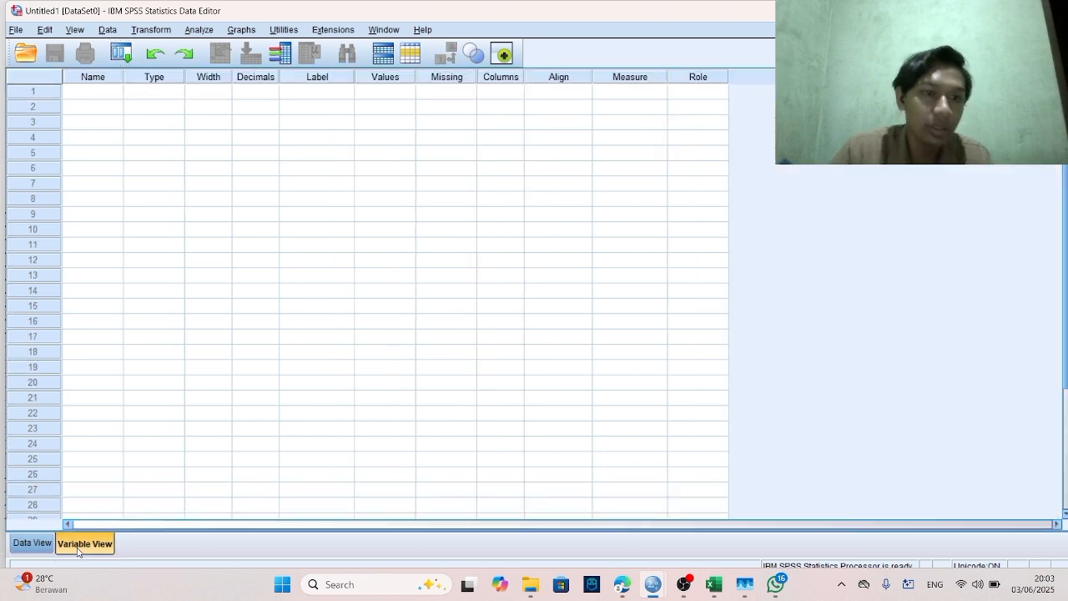
{"action": "left_click", "coordinate": [106, 94]}
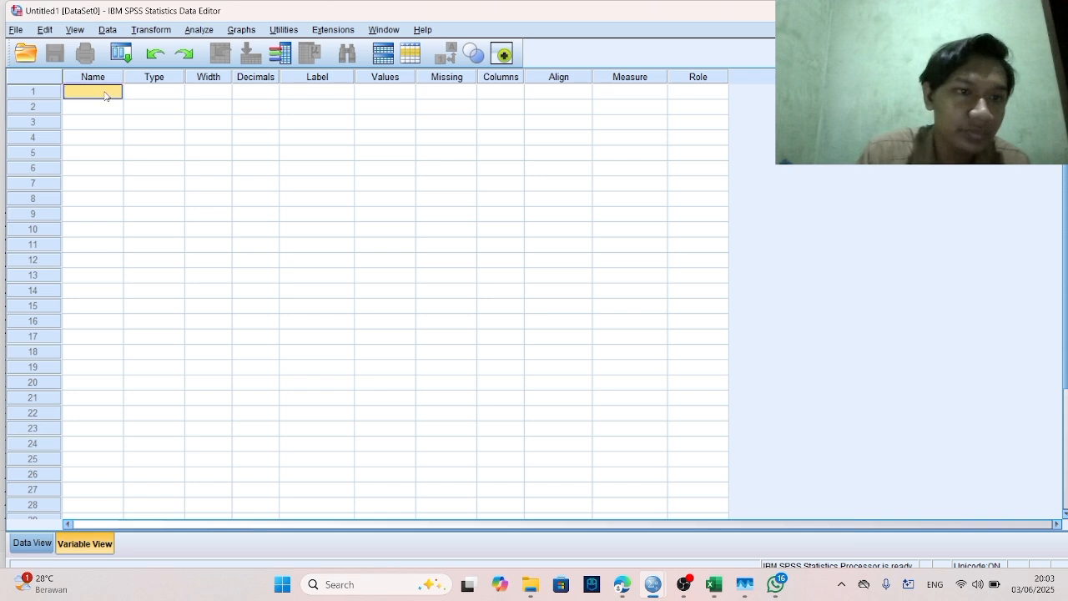
{"action": "type", "text": "x"}
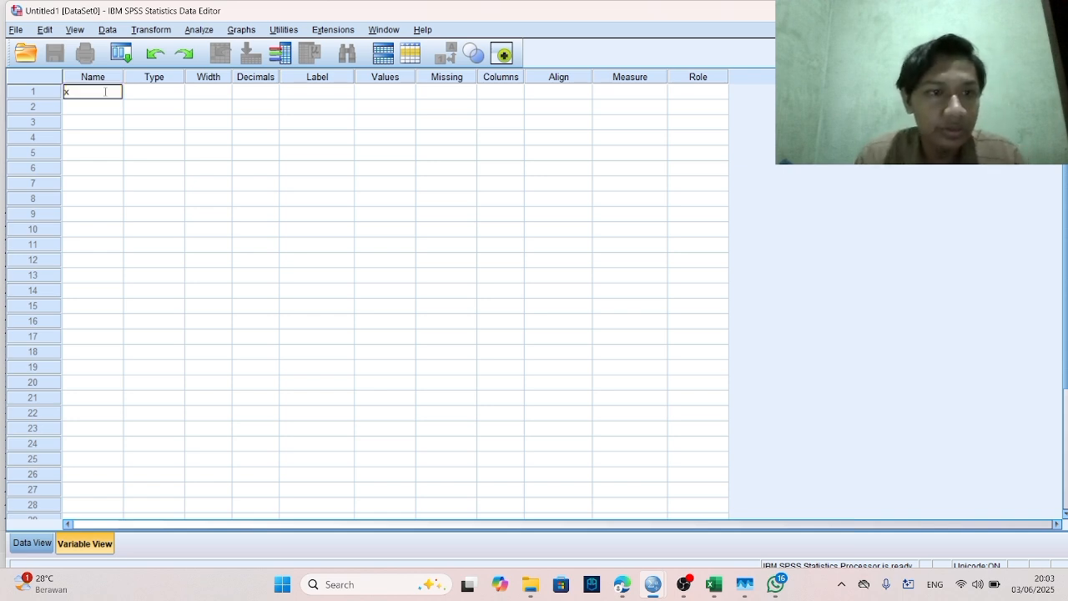
{"action": "key", "text": "Return"}
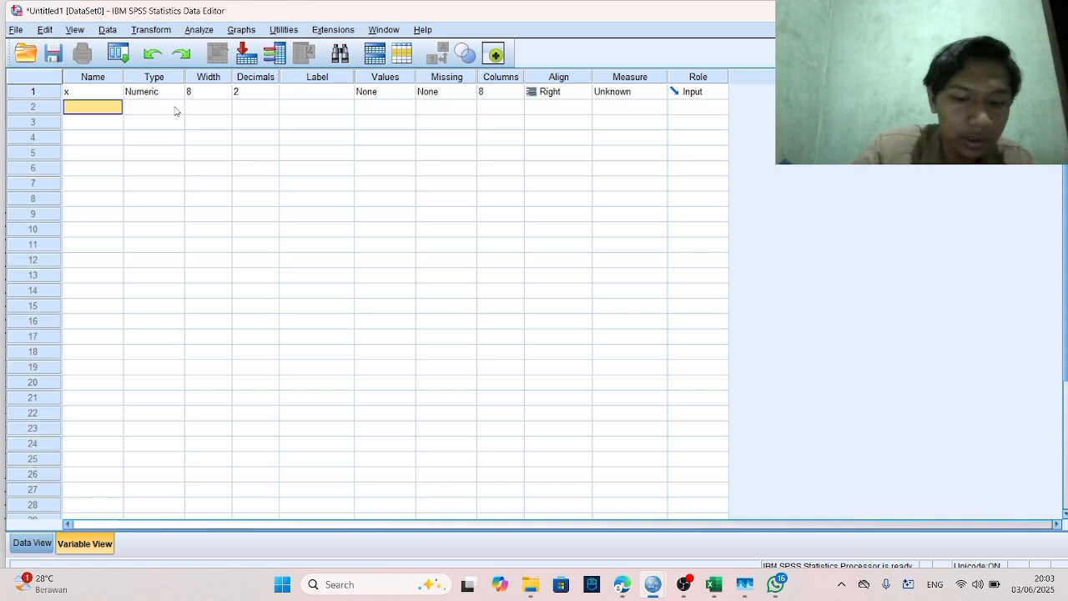
{"action": "type", "text": "y"}
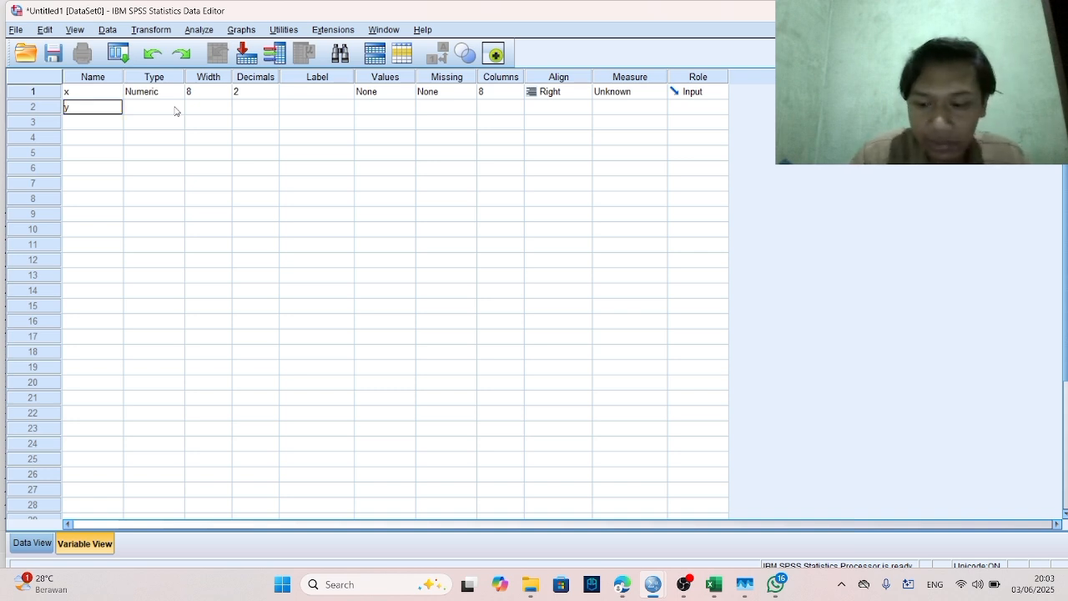
{"action": "key", "text": "Return"}
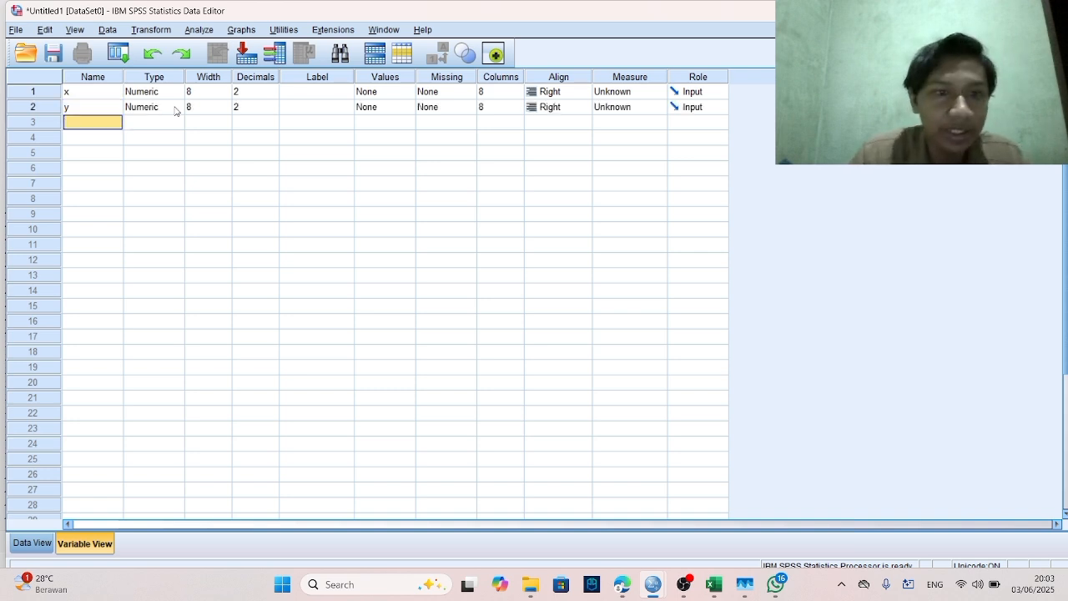
Label variable x as pupuk and variable y as tinggi.
{"action": "left_click", "coordinate": [305, 92]}
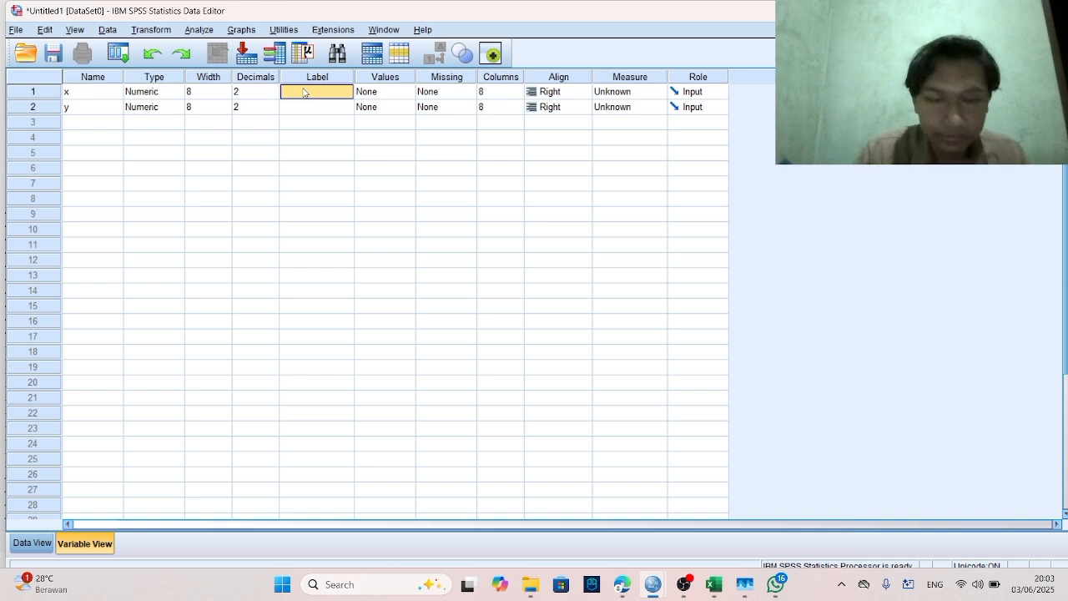
{"action": "type", "text": "pupuk"}
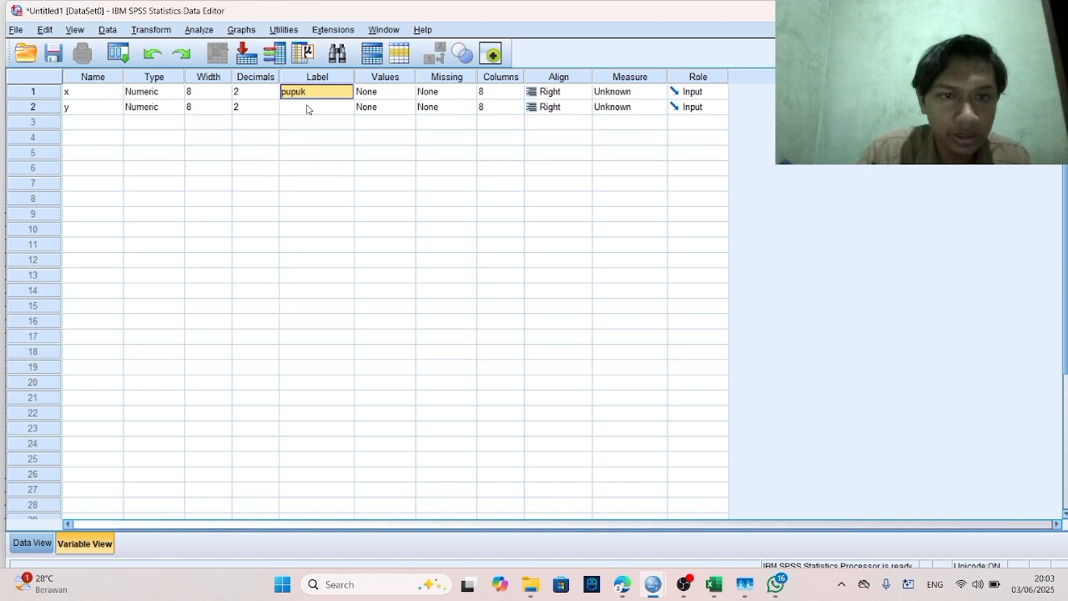
{"action": "left_click", "coordinate": [308, 108]}
{"action": "type", "text": "ti"}
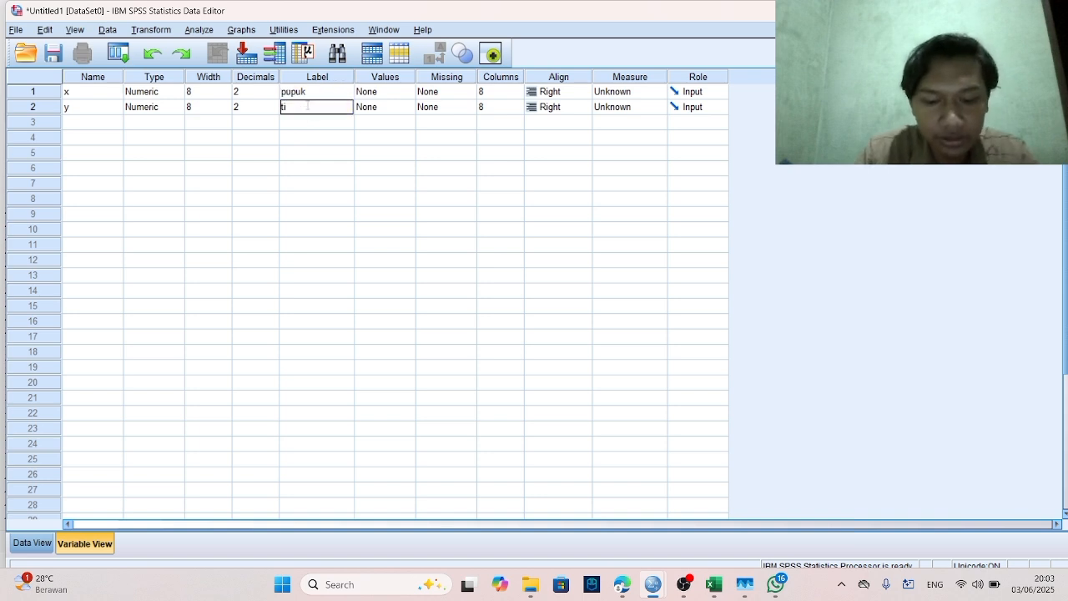
{"action": "type", "text": "nggi"}
{"action": "key", "text": "BackSpace"}
{"action": "key", "text": "BackSpace"}
{"action": "key", "text": "BackSpace"}
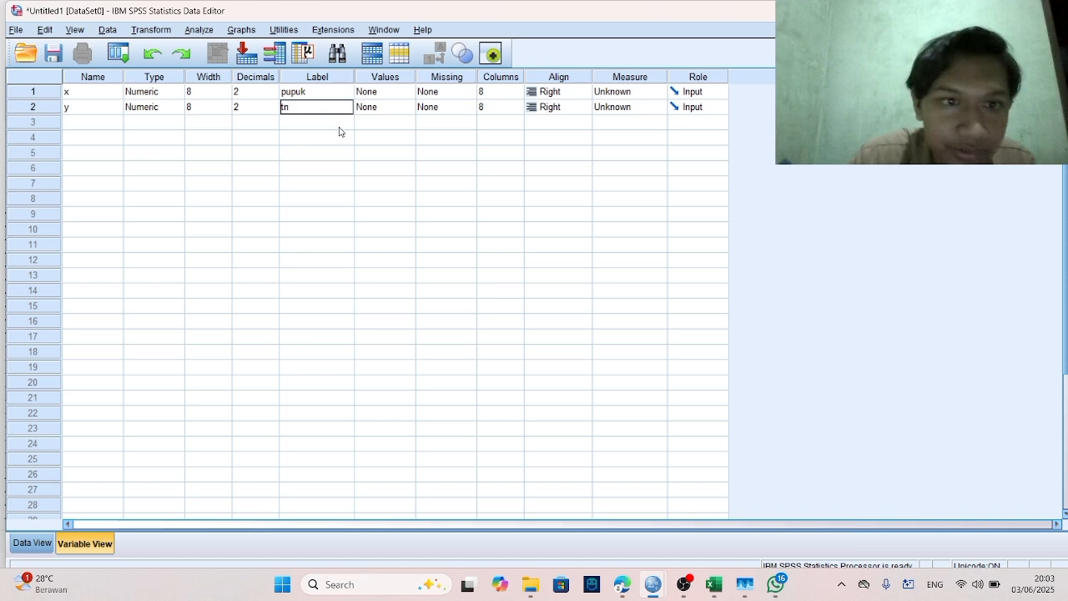
{"action": "type", "text": "ggi"}
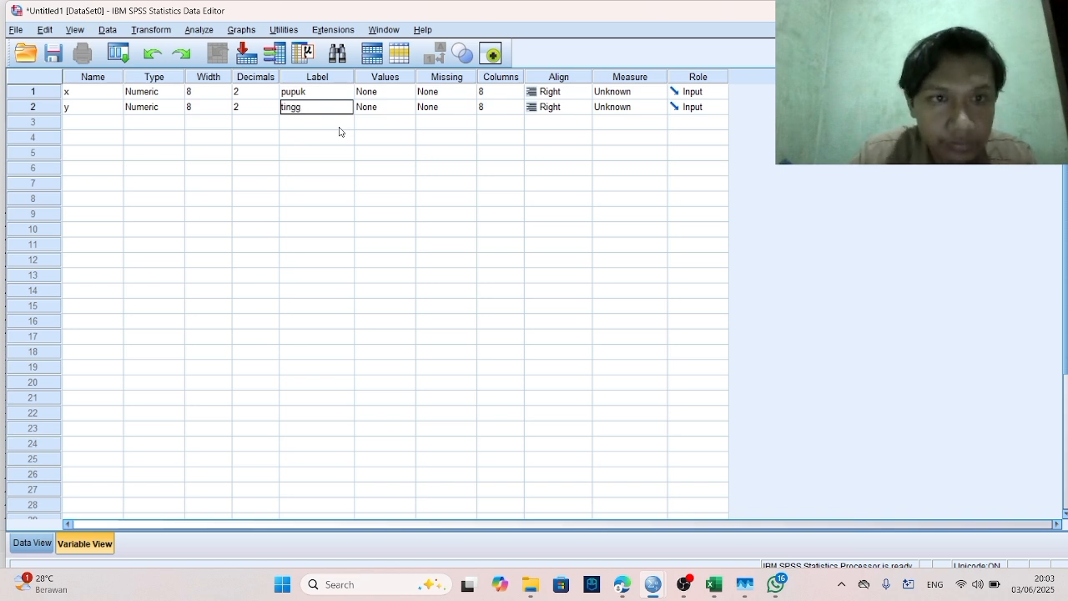
Set the decimals of both variables x and y to 0.
{"action": "left_click", "coordinate": [244, 79]}
{"action": "left_click", "coordinate": [259, 91]}
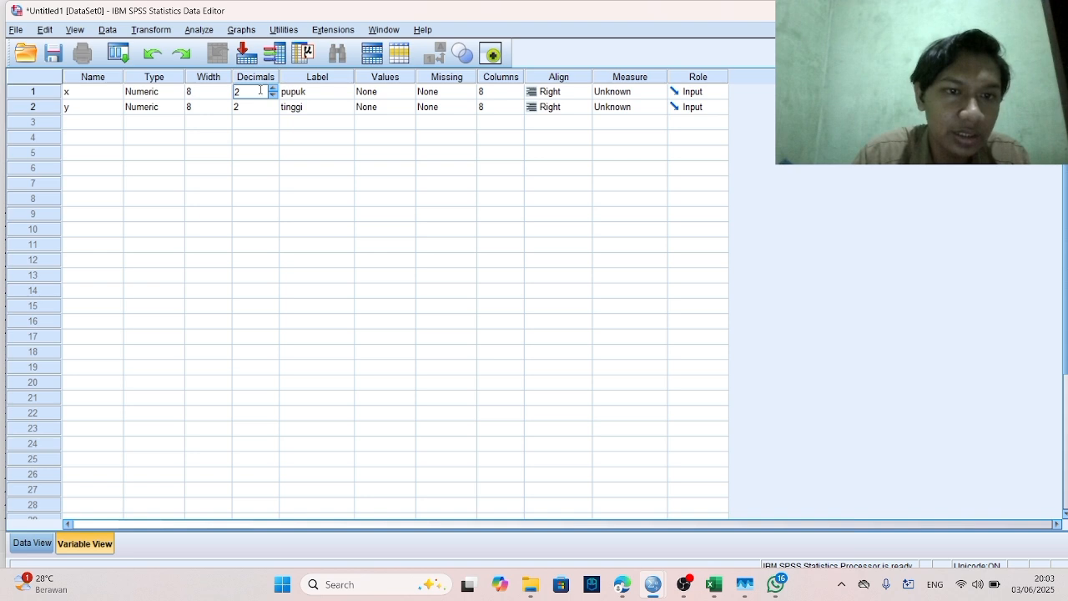
{"action": "left_click", "coordinate": [273, 95]}
{"action": "left_click", "coordinate": [272, 95]}
{"action": "left_click", "coordinate": [259, 107]}
{"action": "left_click", "coordinate": [273, 103]}
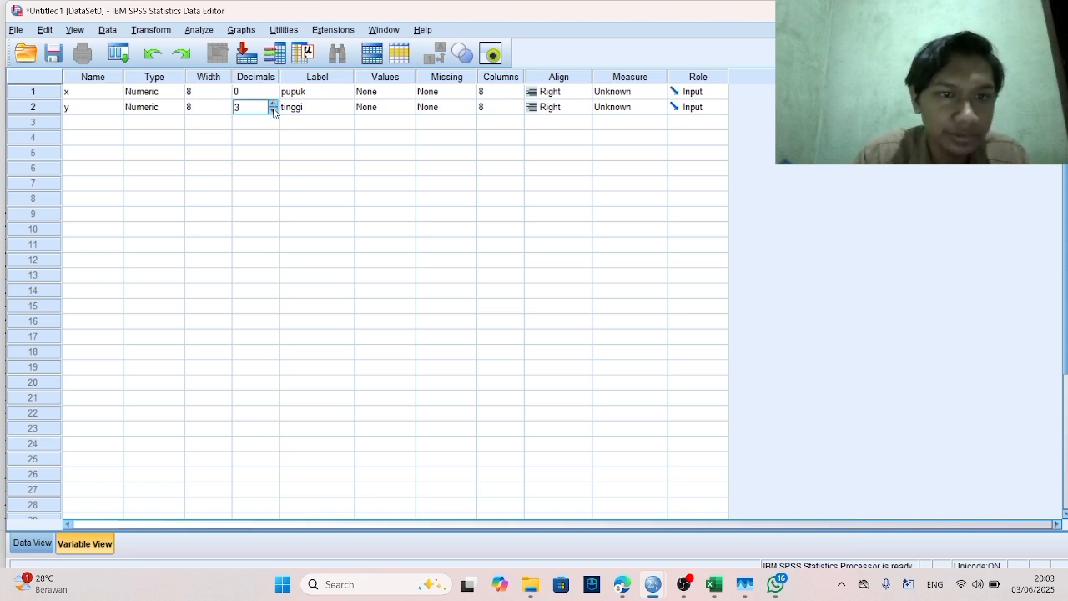
{"action": "left_click", "coordinate": [273, 109]}
{"action": "left_click", "coordinate": [273, 109]}
{"action": "left_click", "coordinate": [273, 109]}
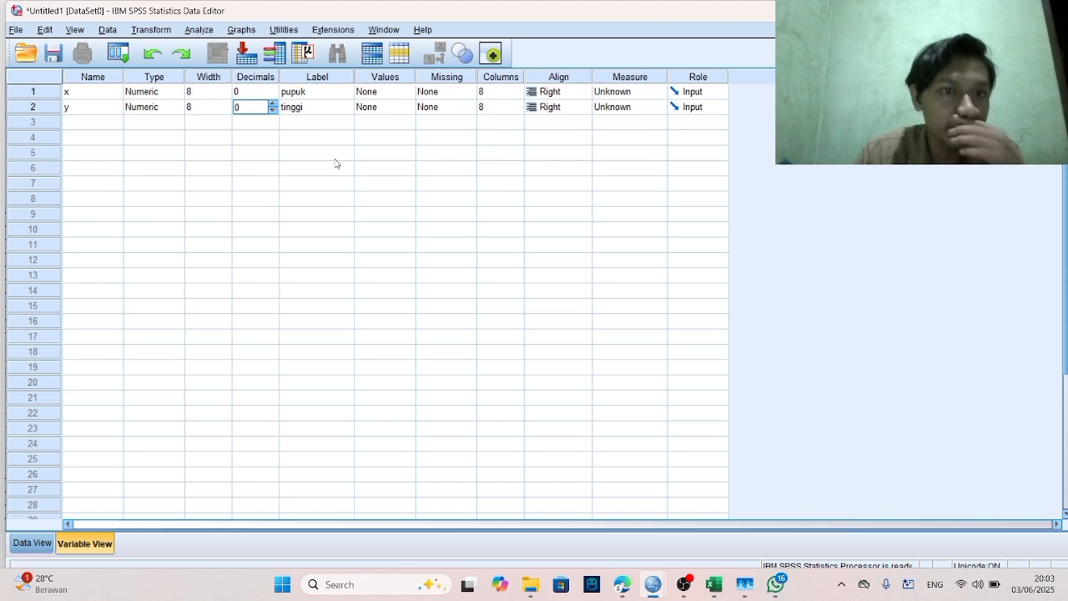
{"action": "left_click", "coordinate": [213, 156]}
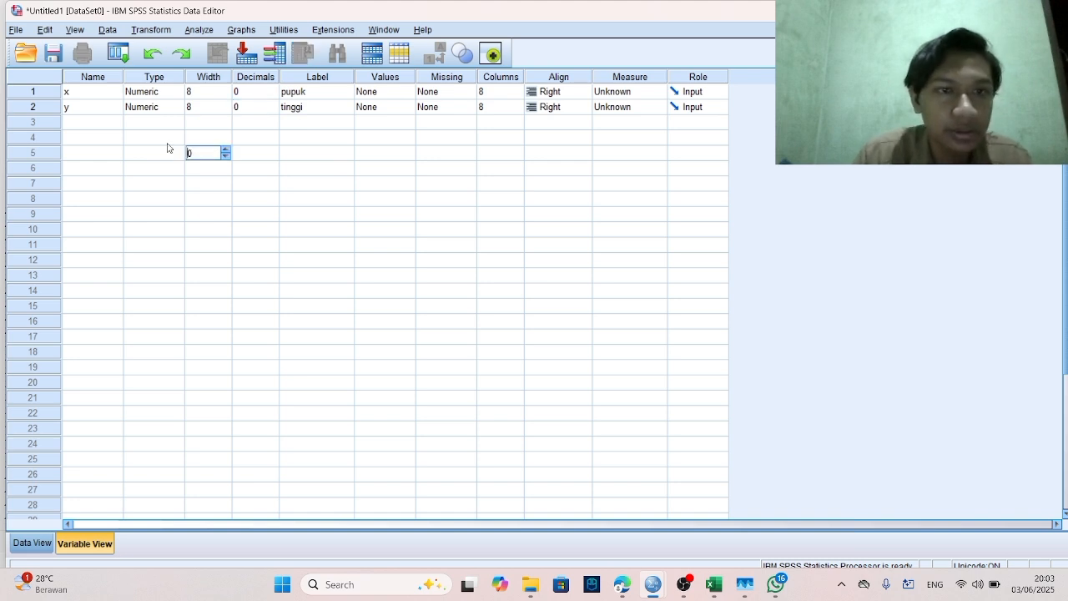
Set up an Independent-Samples T Test with tinggi as the test variable and pupuk as the grouping variable.
{"action": "left_click", "coordinate": [199, 30]}
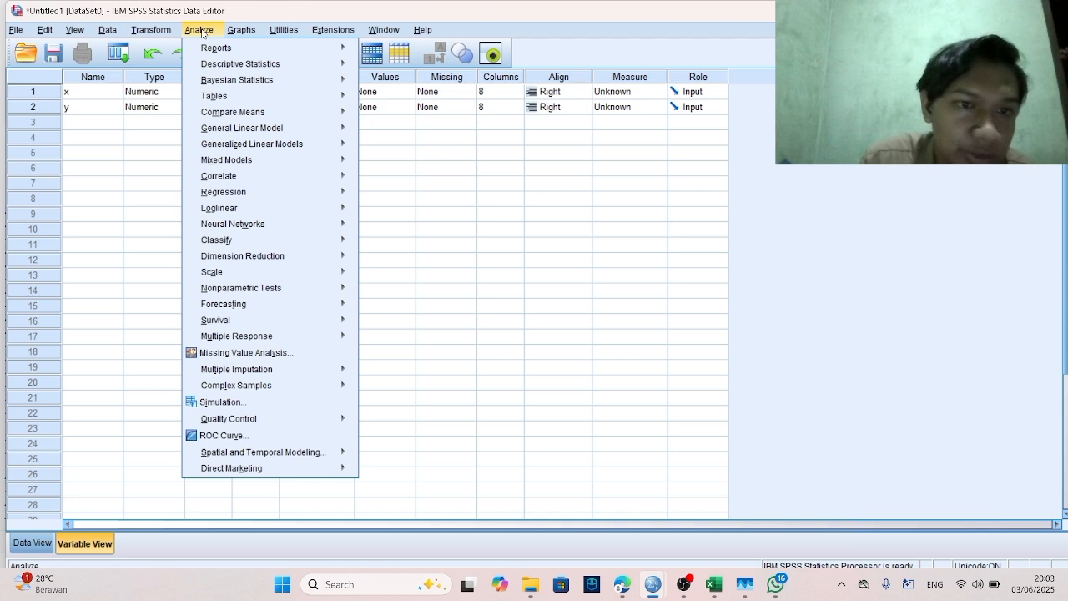
{"action": "mouse_move", "coordinate": [268, 113]}
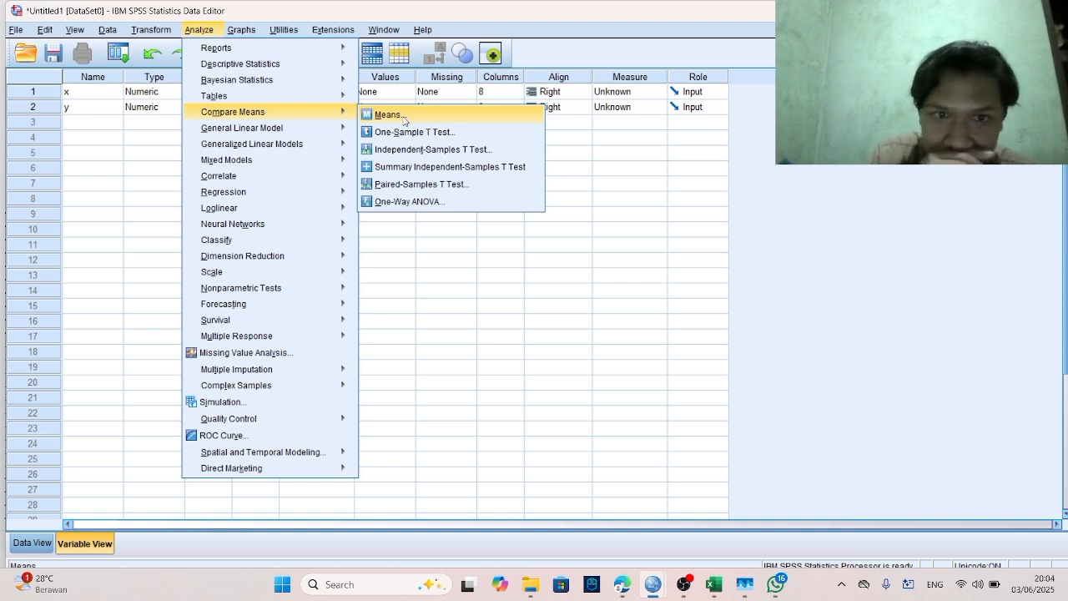
{"action": "left_click", "coordinate": [439, 147]}
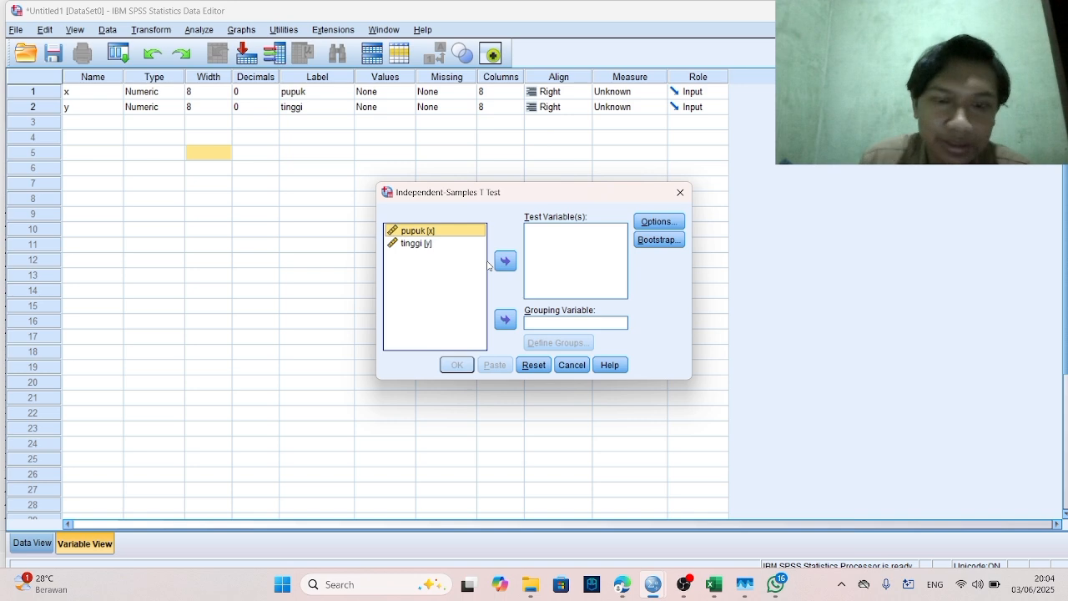
{"action": "left_click", "coordinate": [423, 246]}
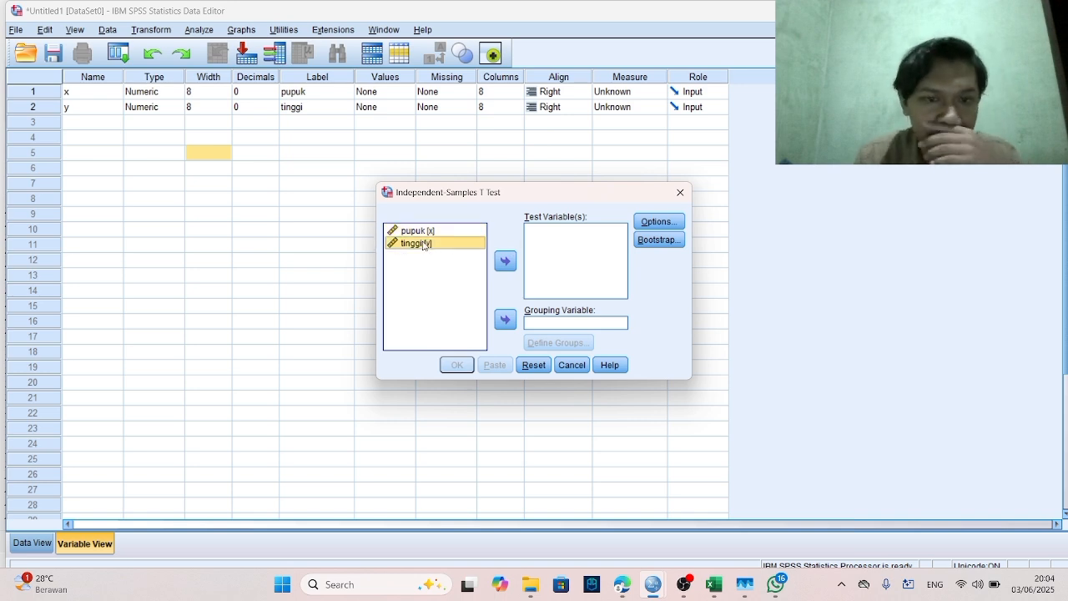
{"action": "left_click", "coordinate": [433, 229]}
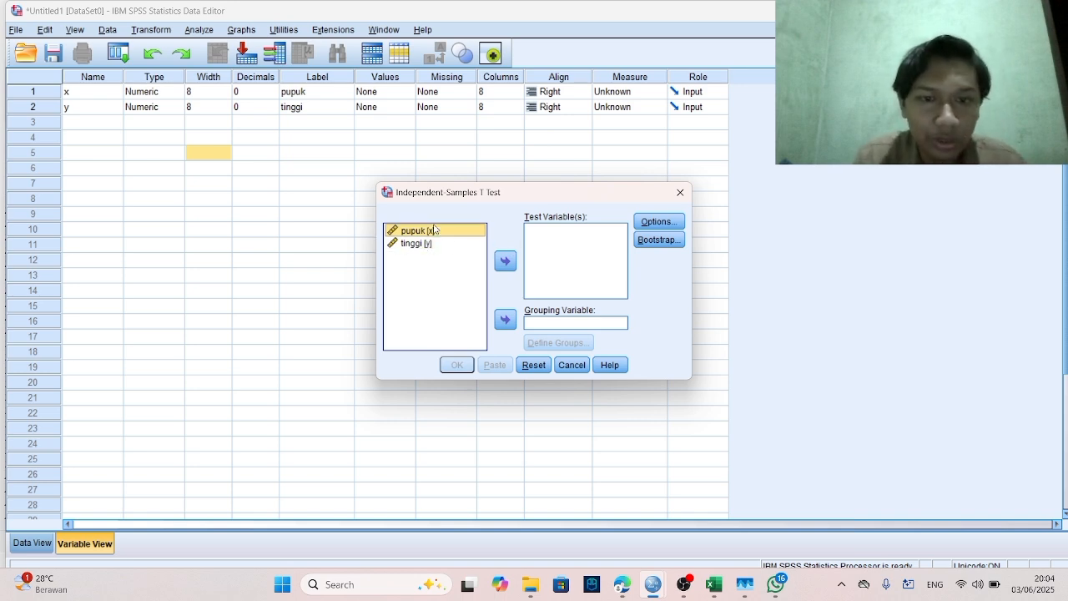
{"action": "left_click", "coordinate": [505, 321]}
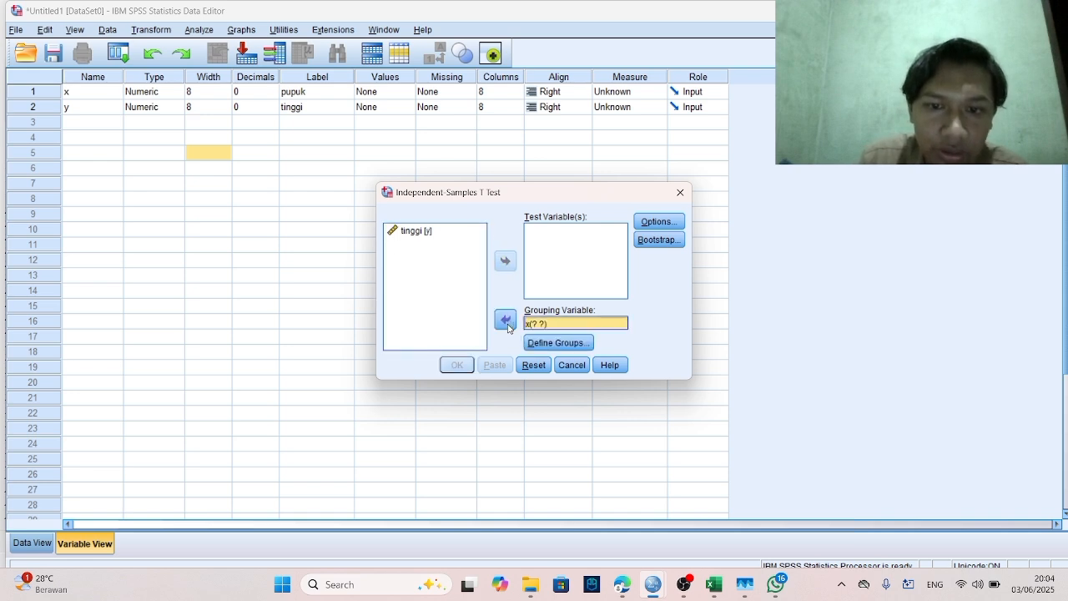
{"action": "left_click", "coordinate": [442, 229]}
{"action": "left_click", "coordinate": [506, 262]}
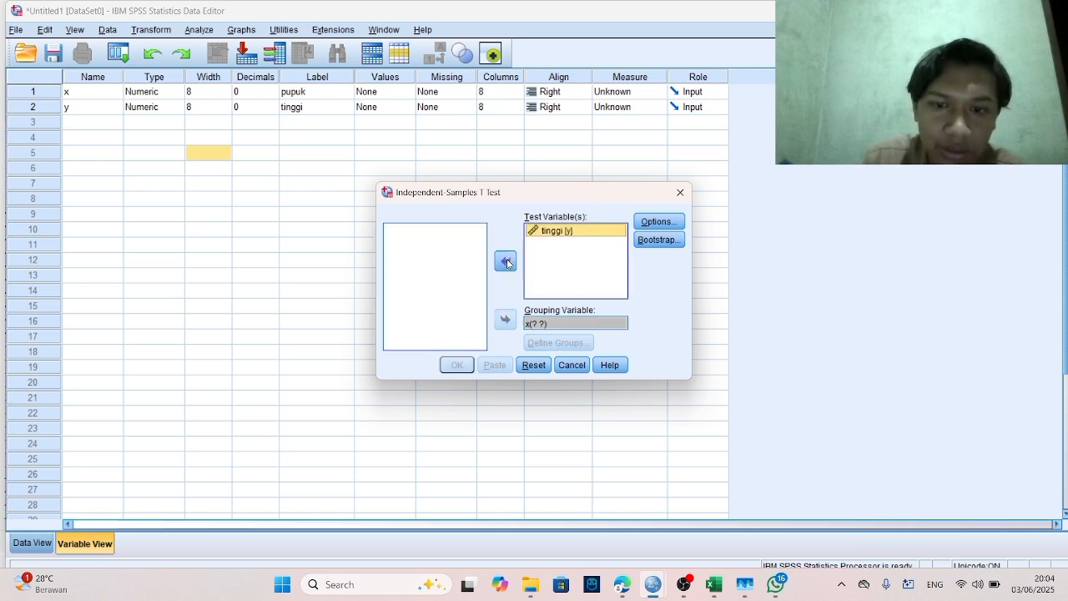
Define the pupuk groups with values 1 and 2 and try to run the t test.
{"action": "left_click", "coordinate": [574, 342]}
{"action": "left_click", "coordinate": [533, 267]}
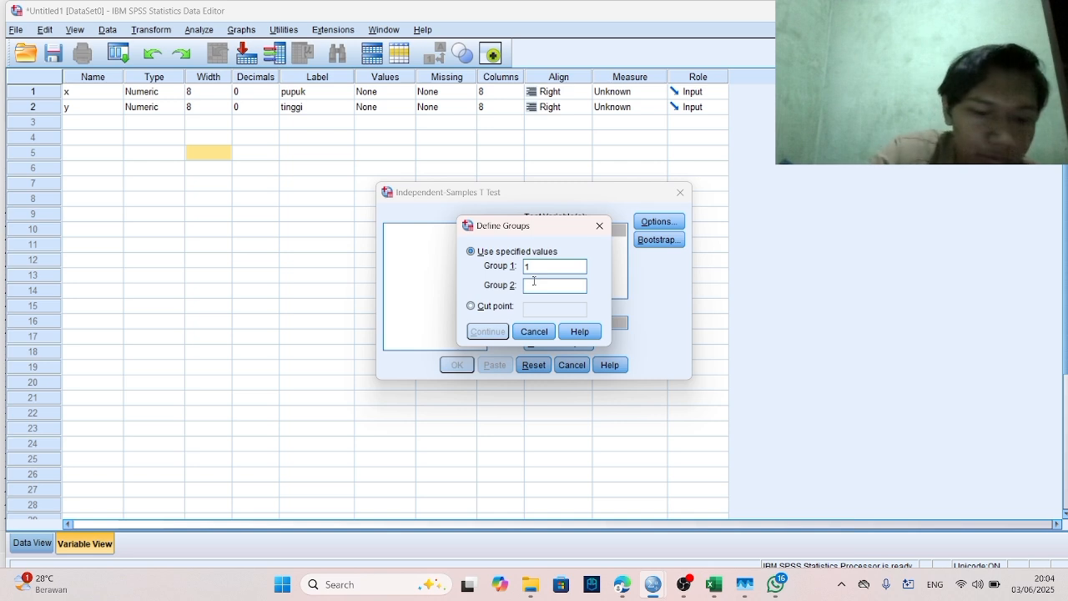
{"action": "left_click", "coordinate": [534, 284]}
{"action": "type", "text": "2"}
{"action": "left_click", "coordinate": [487, 331]}
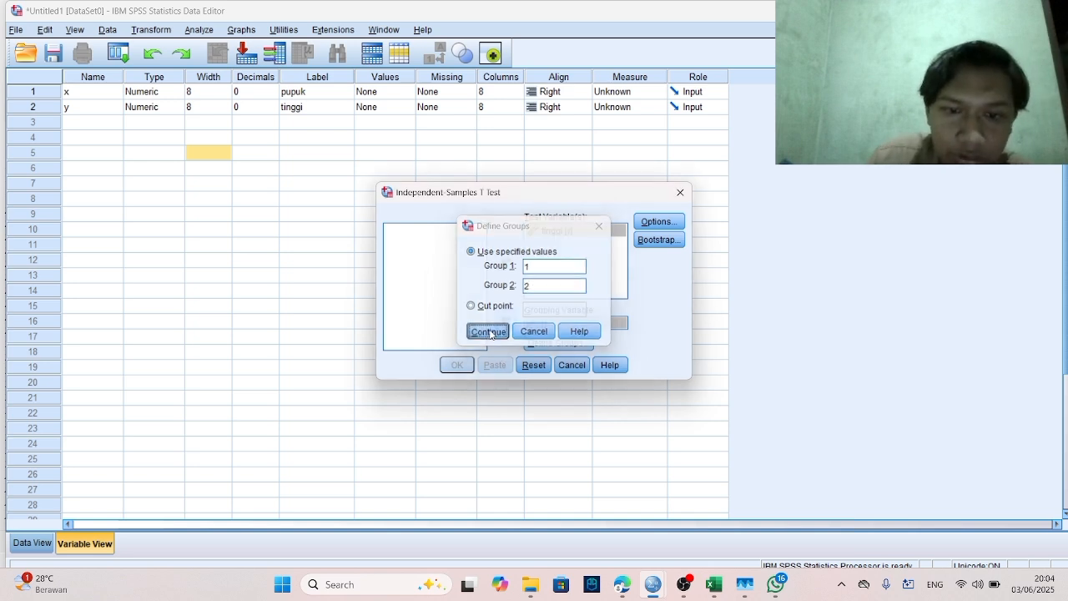
{"action": "left_click", "coordinate": [458, 364]}
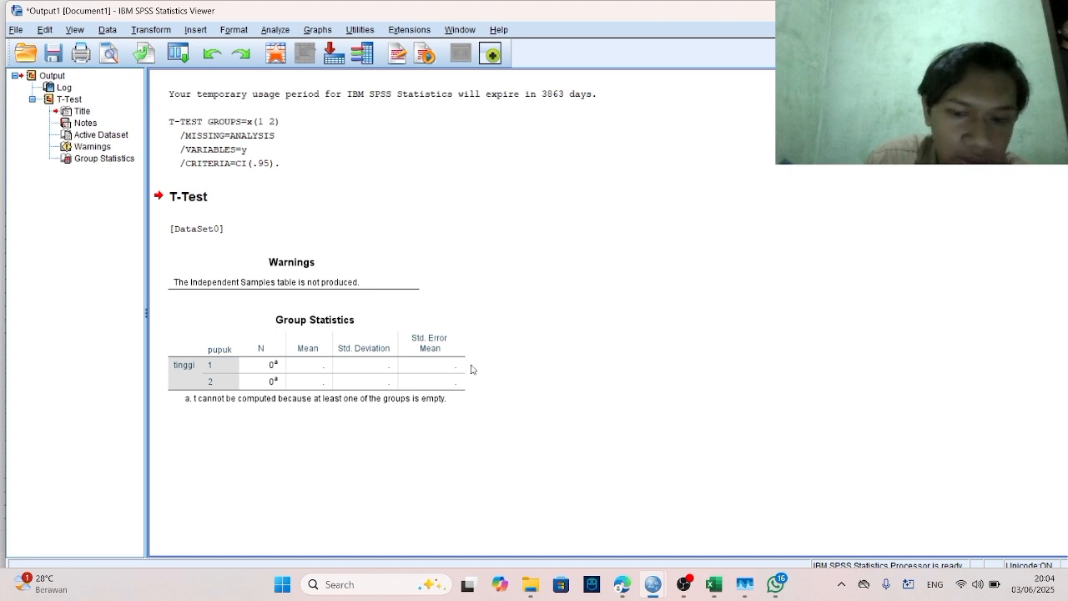
Paste the copied pupuk and tinggi data into the dataset, starting at the first case of variable x.
{"action": "mouse_move", "coordinate": [653, 584]}
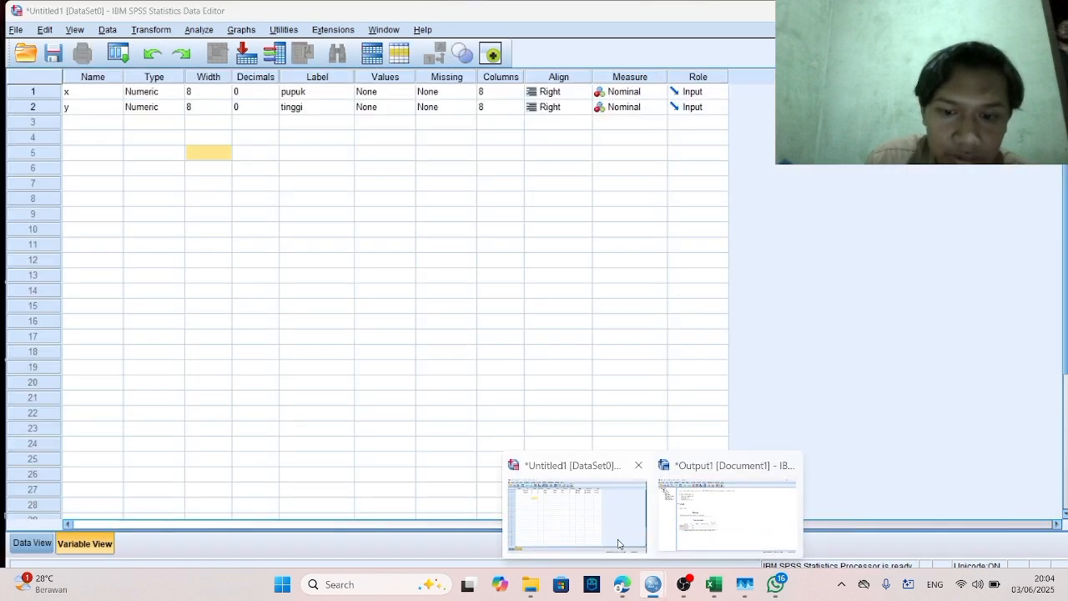
{"action": "left_click", "coordinate": [618, 544]}
{"action": "left_click", "coordinate": [34, 543]}
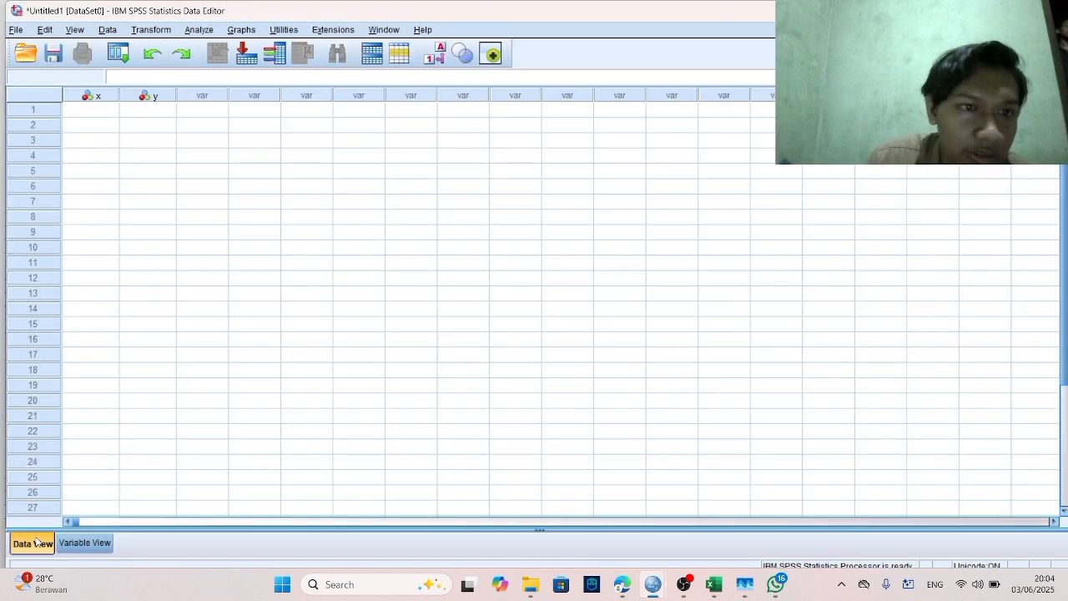
{"action": "left_click", "coordinate": [108, 117]}
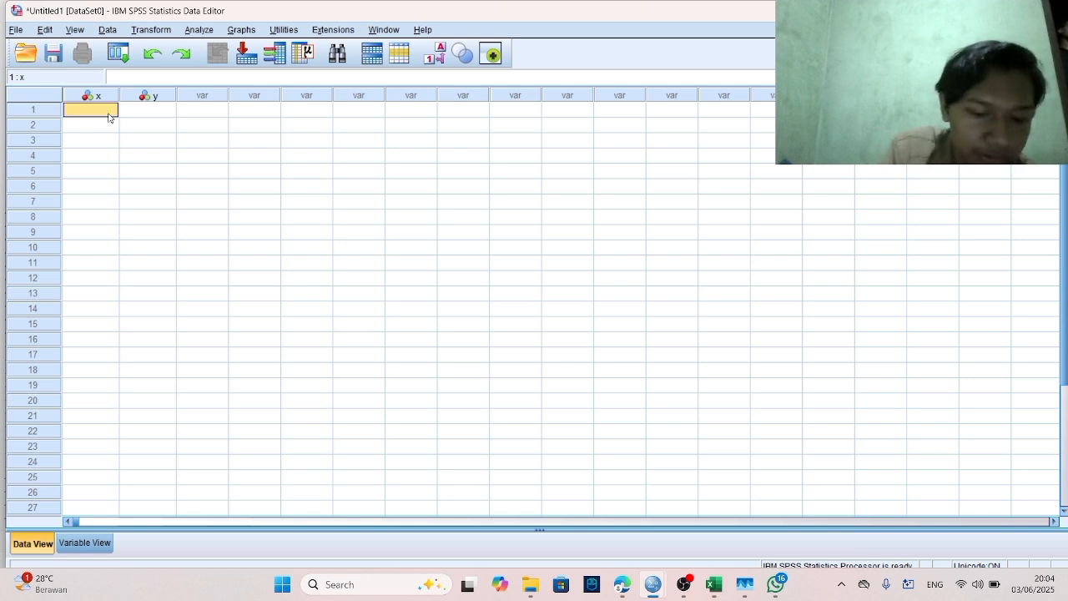
{"action": "key", "text": "ctrl+v"}
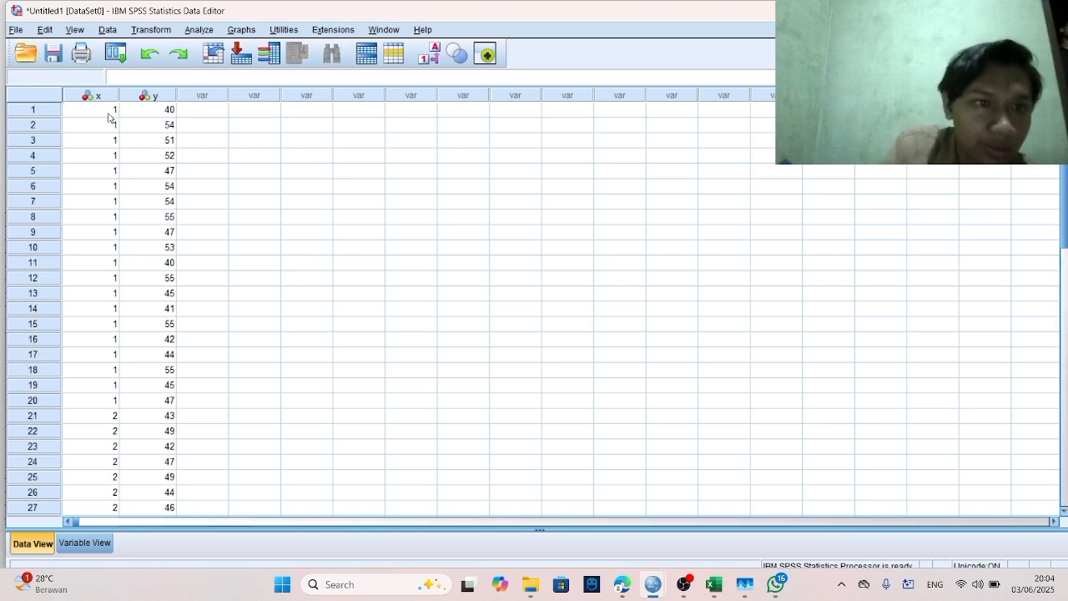
{"action": "scroll", "coordinate": [365, 228], "scroll_direction": "down", "scroll_amount": 1}
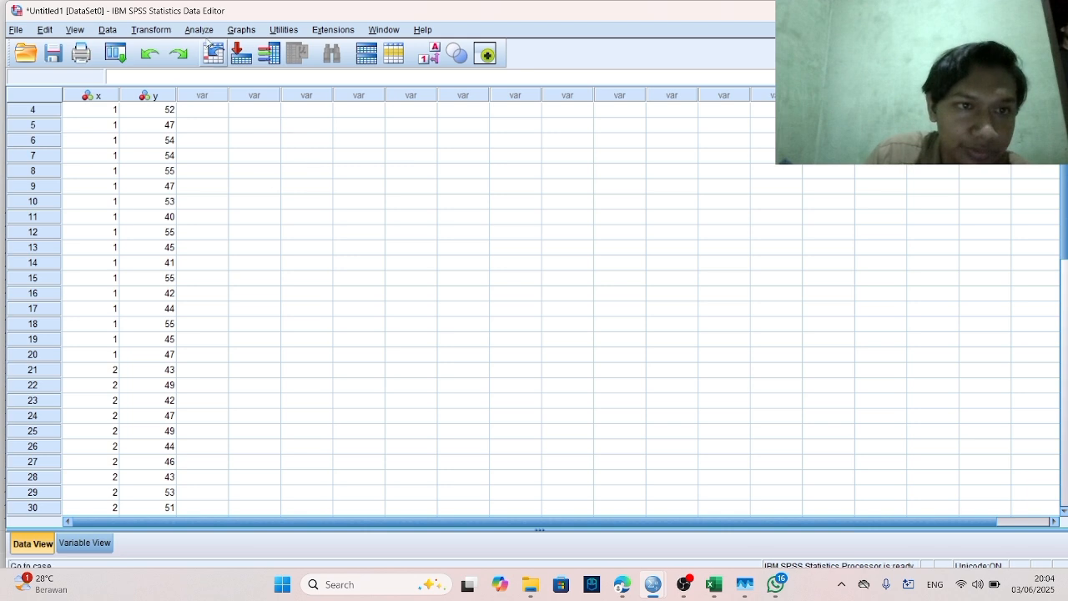
Run the Independent-Samples T Test with tinggi as the test variable and pupuk groups 1 and 2.
{"action": "left_click", "coordinate": [199, 29]}
{"action": "left_click", "coordinate": [151, 30]}
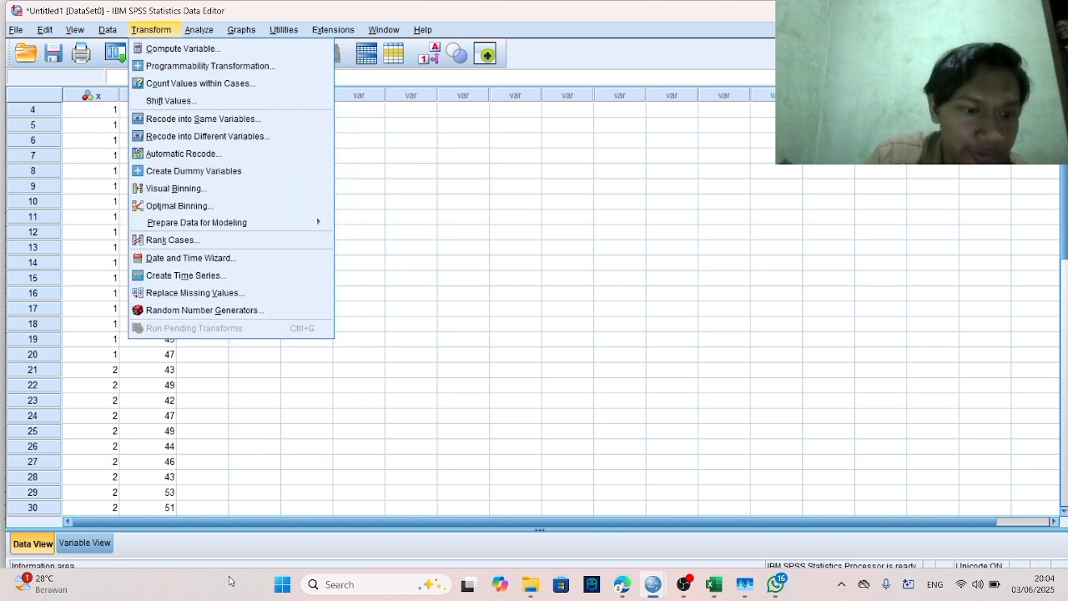
{"action": "left_click", "coordinate": [109, 548]}
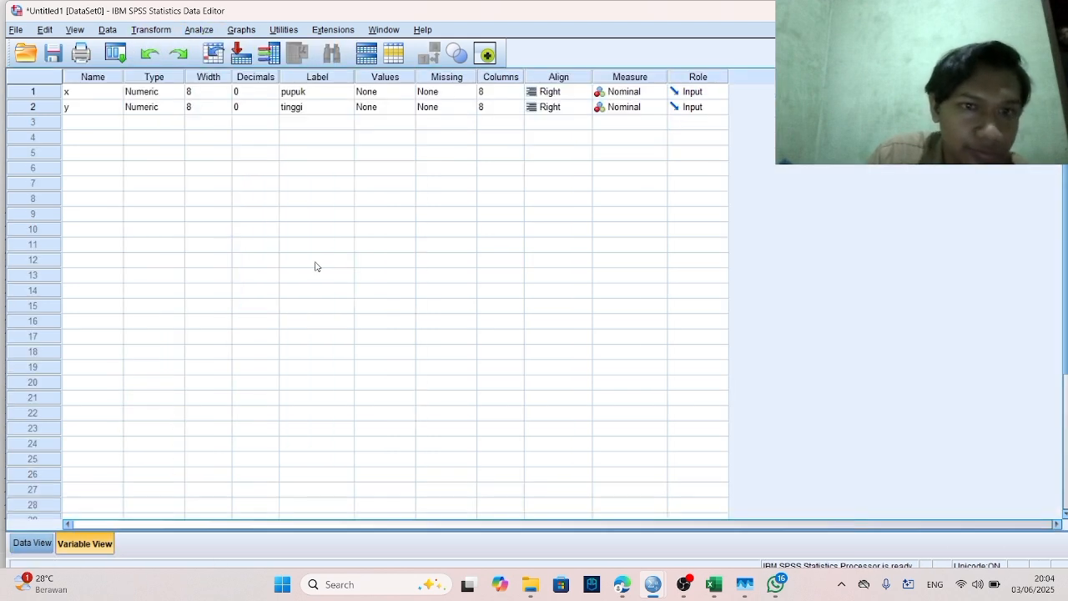
{"action": "left_click", "coordinate": [199, 29]}
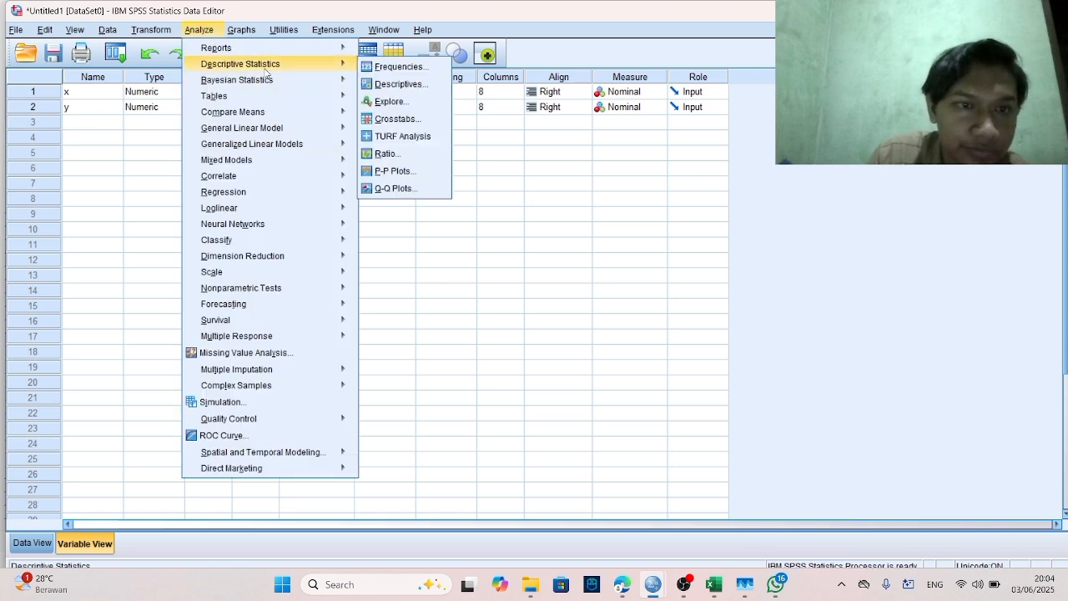
{"action": "mouse_move", "coordinate": [256, 81]}
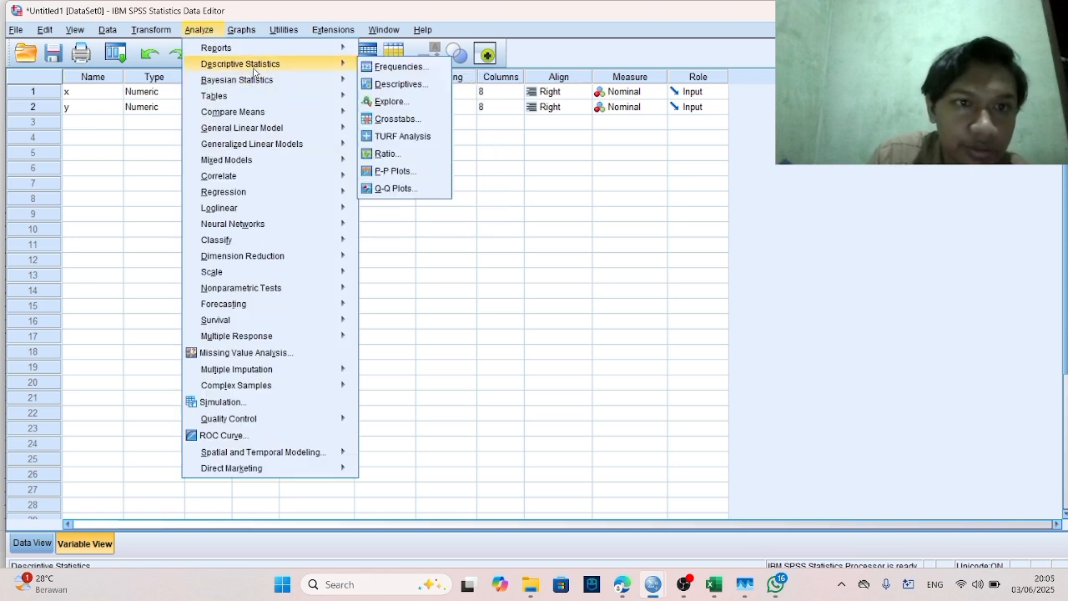
{"action": "mouse_move", "coordinate": [264, 115]}
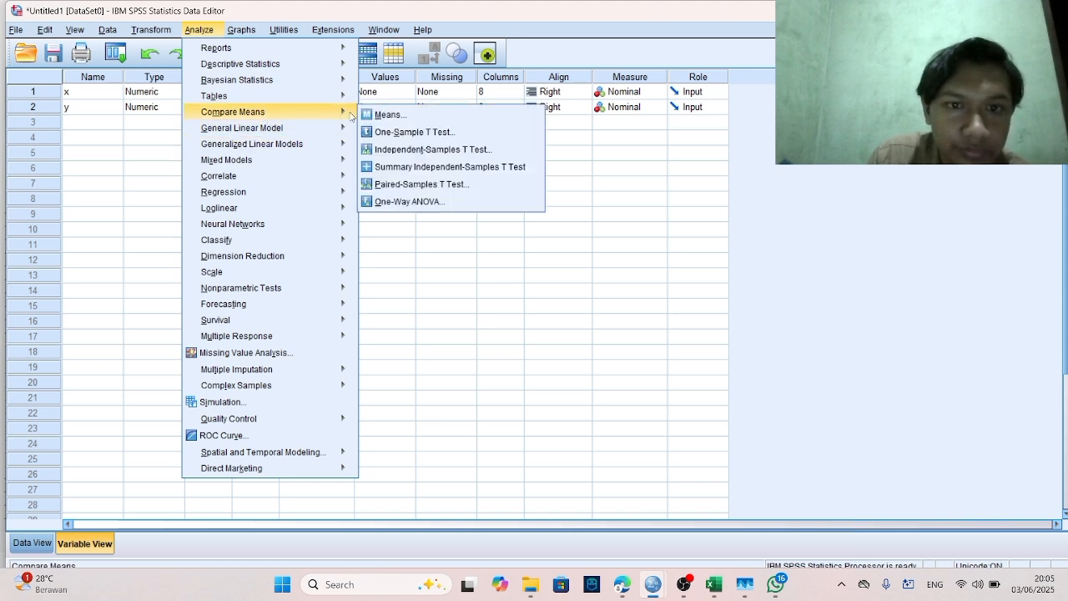
{"action": "left_click", "coordinate": [432, 151]}
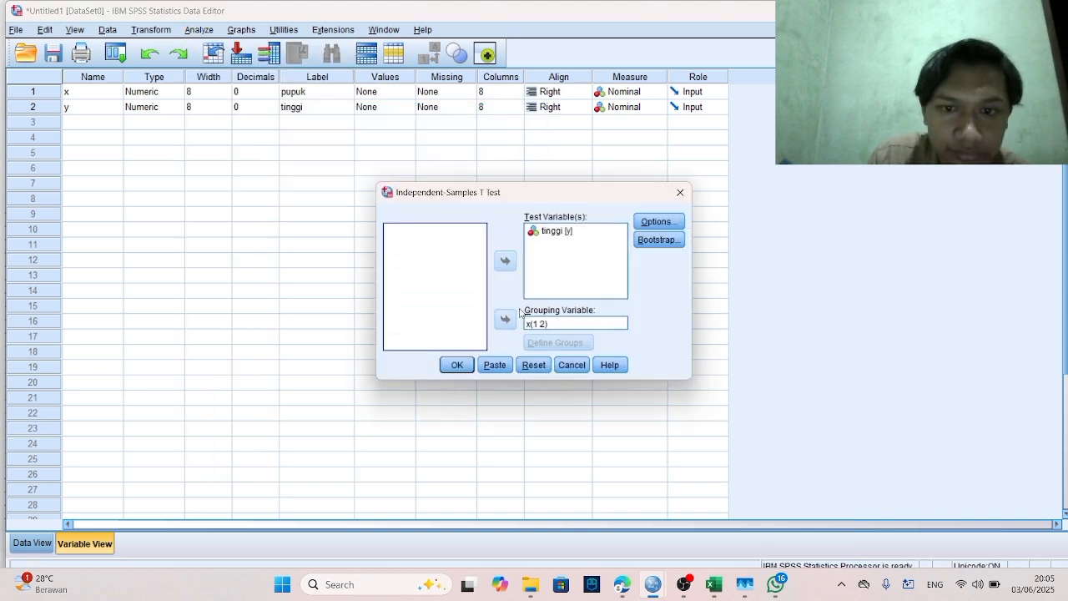
{"action": "left_click", "coordinate": [458, 365]}
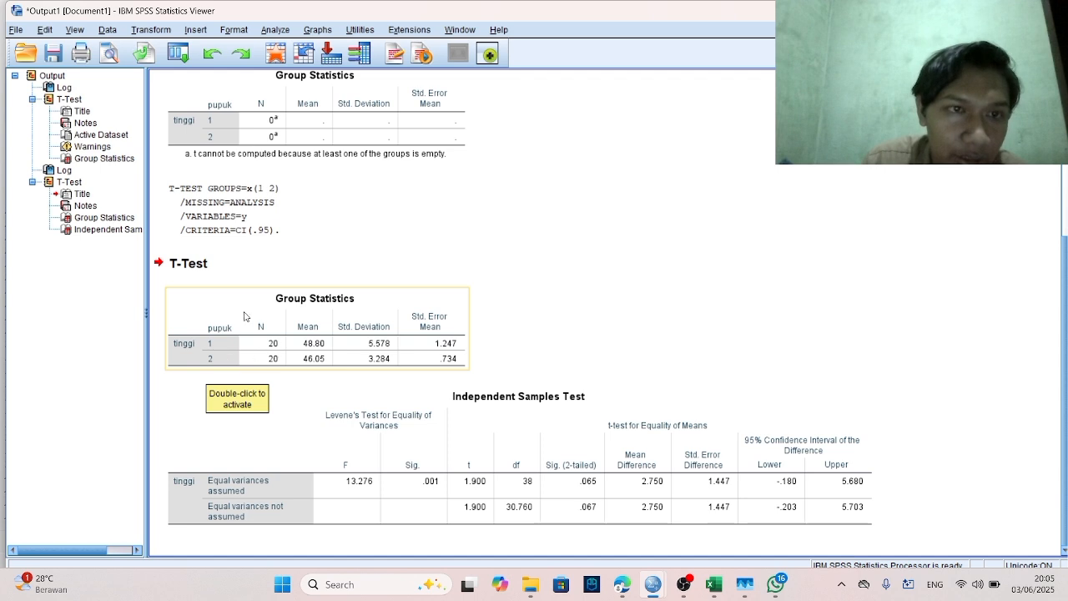
Compare the t test output with the handwritten solution to question 2 in the exam PDF.
{"action": "mouse_move", "coordinate": [623, 584]}
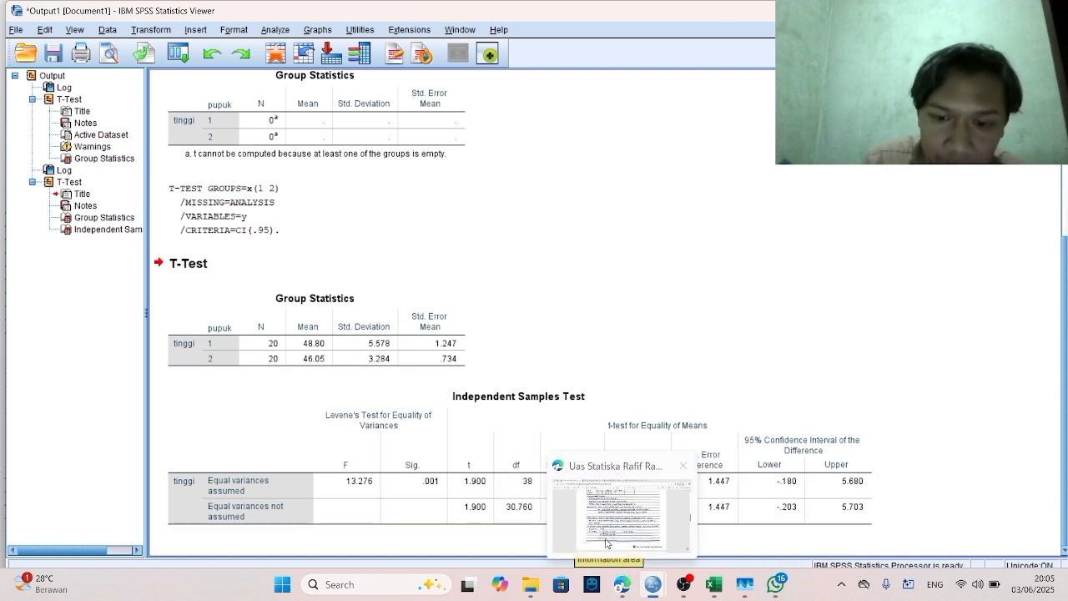
{"action": "left_click", "coordinate": [600, 529]}
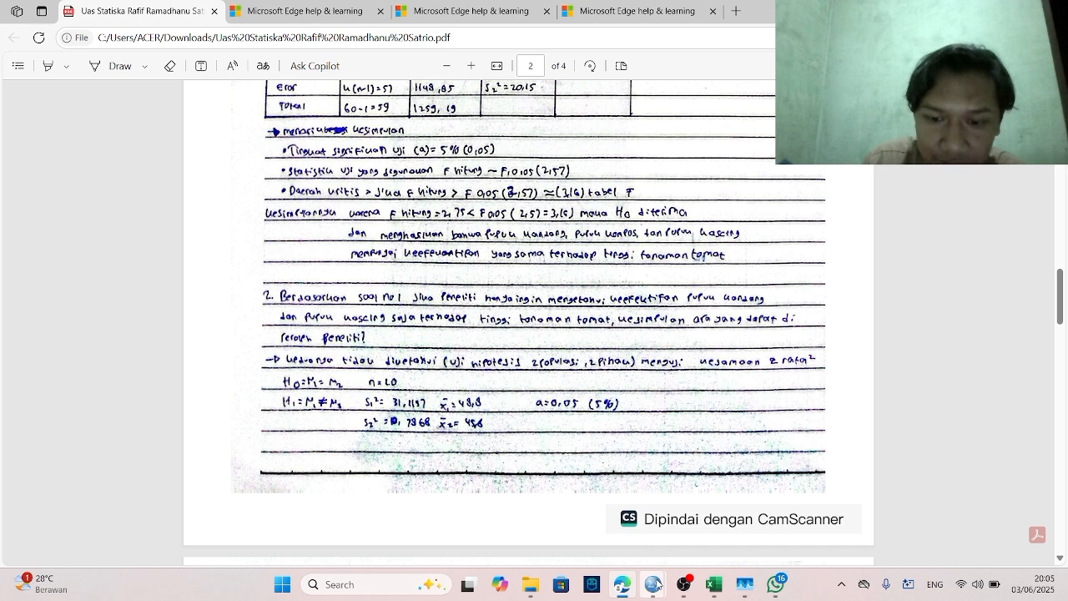
{"action": "mouse_move", "coordinate": [659, 583]}
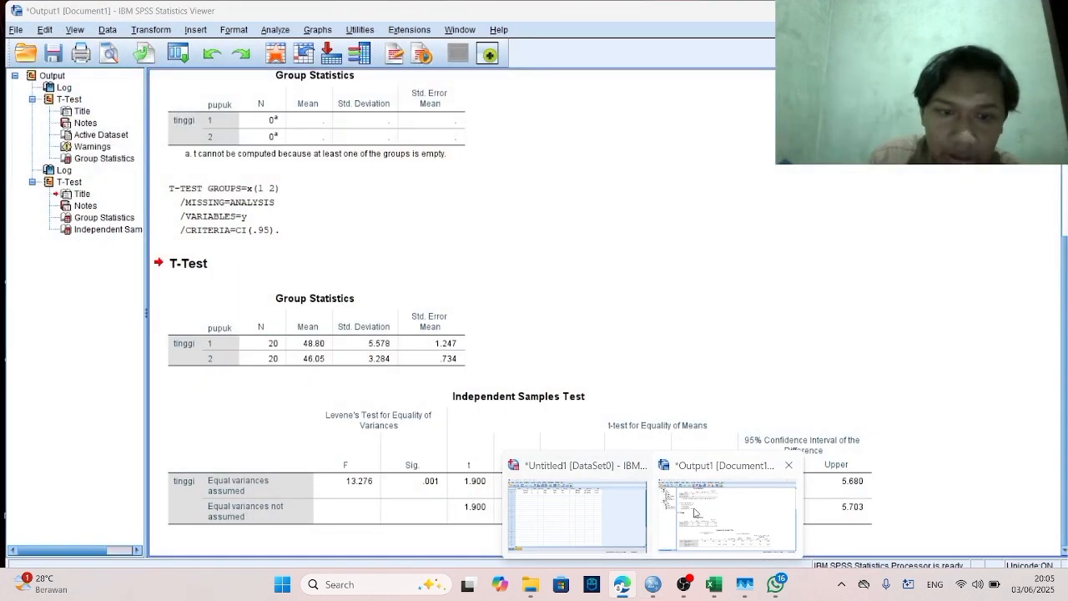
{"action": "left_click", "coordinate": [681, 484]}
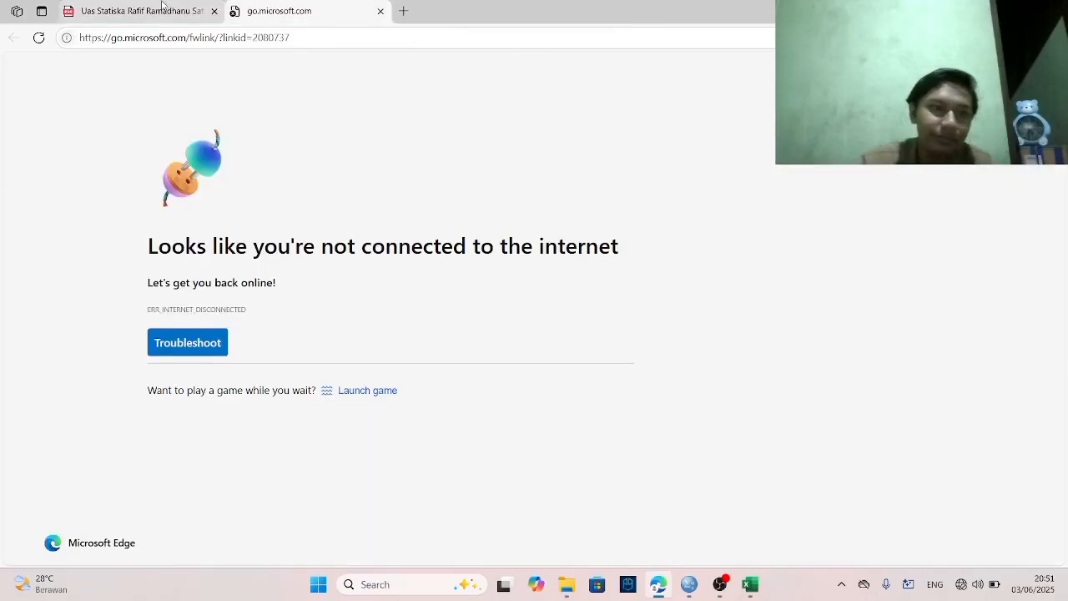
Read question 3 in the exam PDF, and switch to the nomor 3 sheet of the DATA EXCEL SPSS workbook.
{"action": "left_click", "coordinate": [162, 6]}
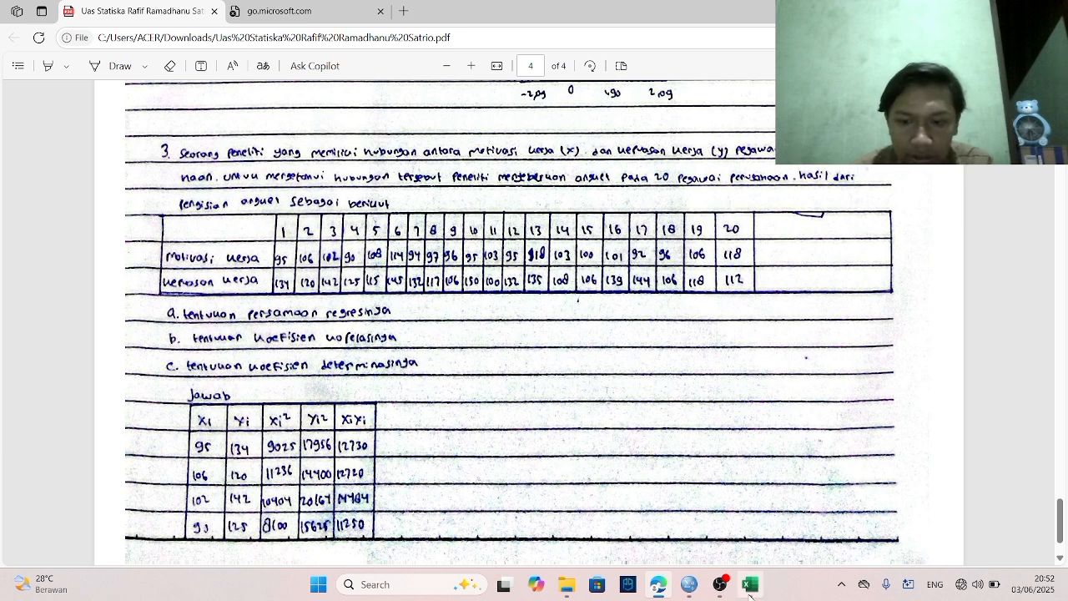
{"action": "mouse_move", "coordinate": [750, 584]}
{"action": "left_click", "coordinate": [726, 538]}
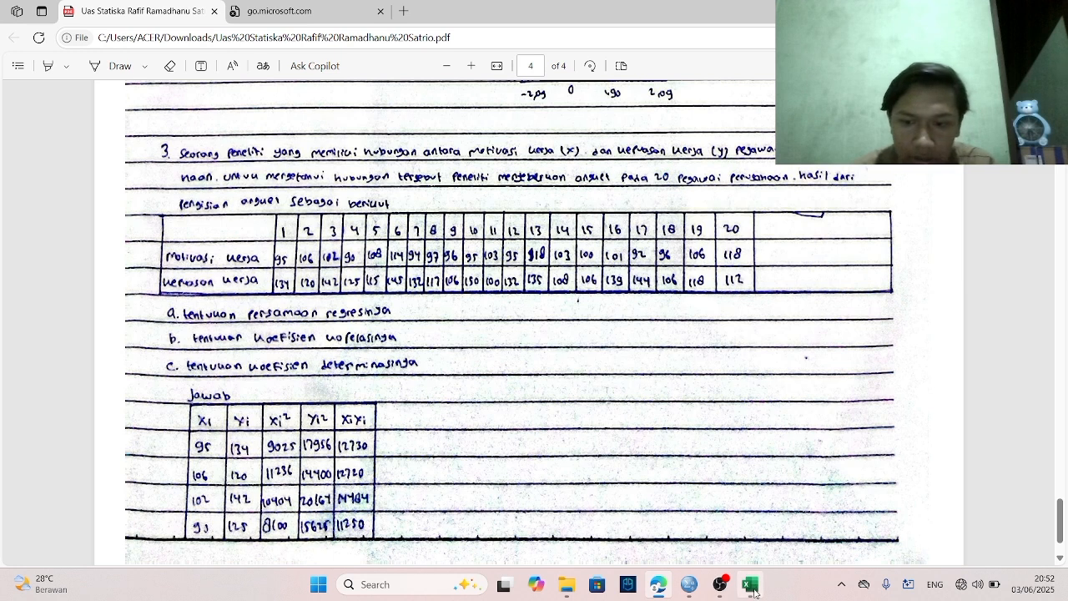
{"action": "mouse_move", "coordinate": [750, 588]}
{"action": "left_click", "coordinate": [735, 538]}
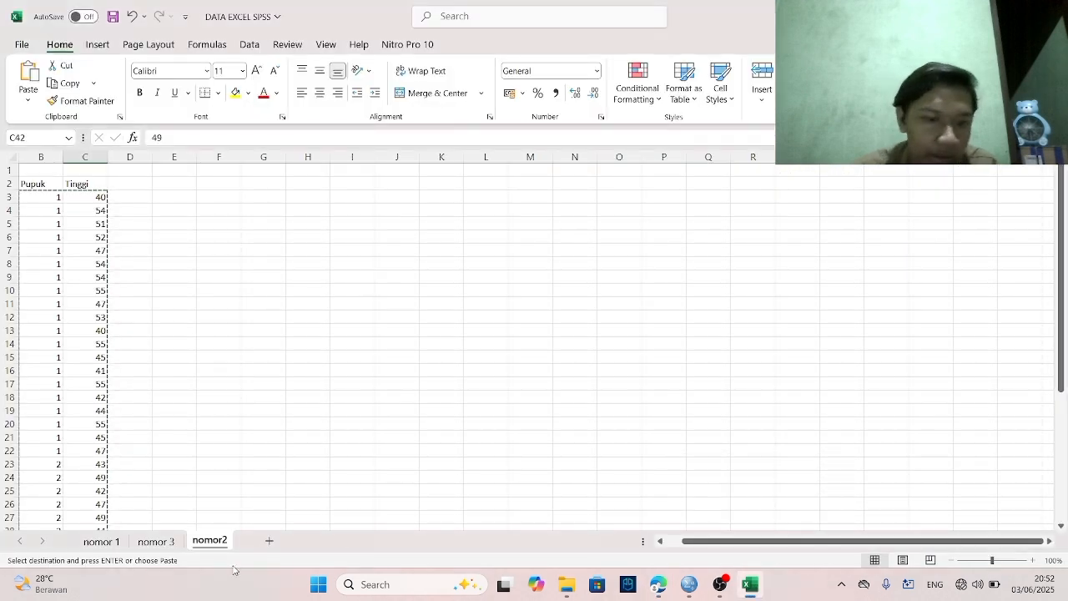
{"action": "left_click", "coordinate": [156, 541]}
{"action": "left_click", "coordinate": [264, 388]}
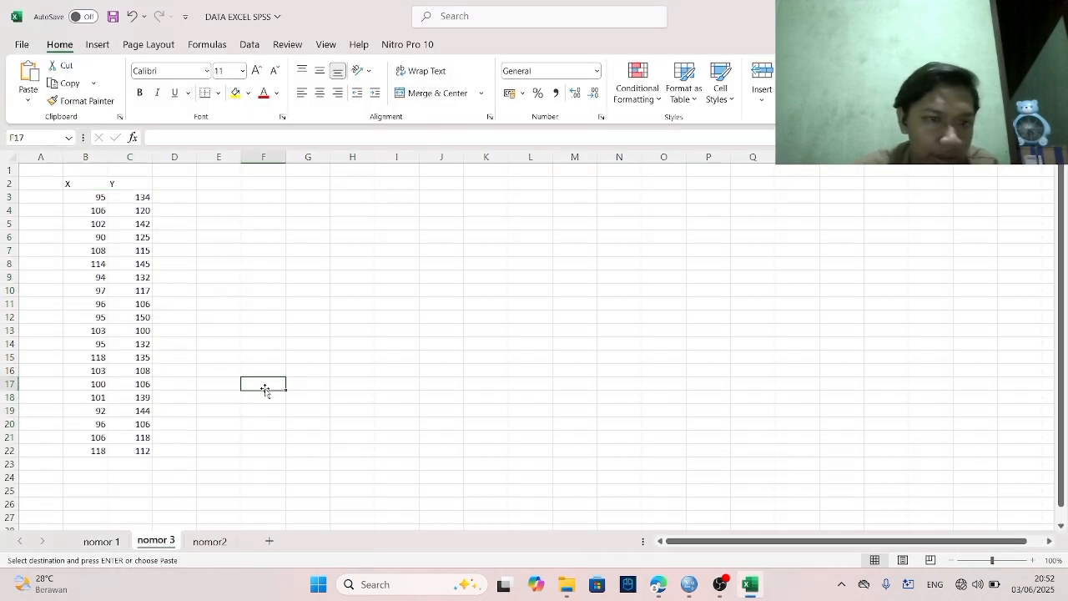
{"action": "left_click", "coordinate": [91, 202]}
{"action": "left_click_drag", "start_coordinate": [91, 202], "coordinate": [131, 200]}
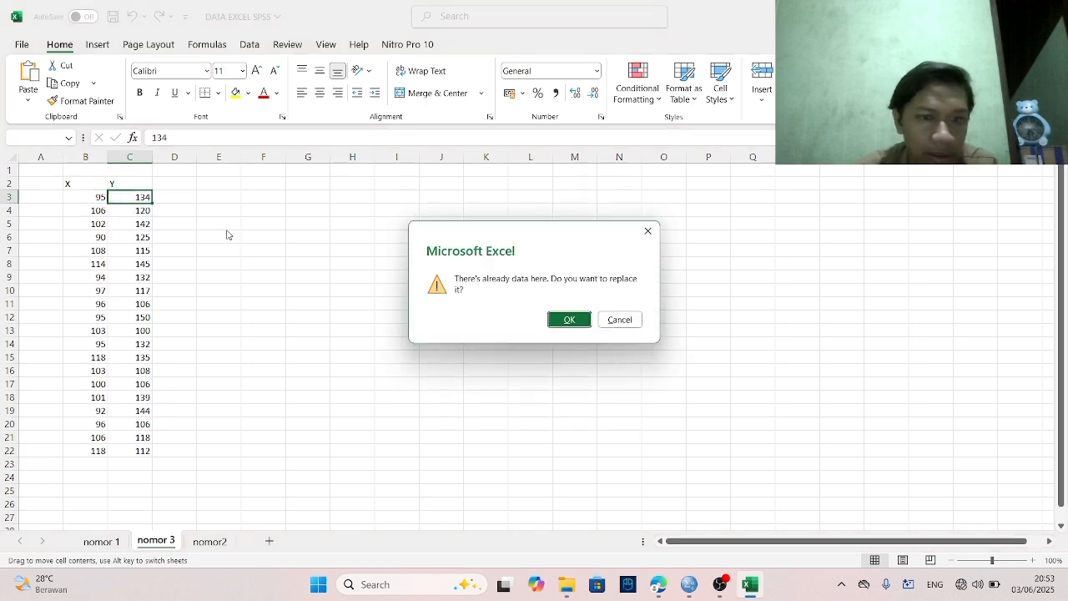
{"action": "left_click", "coordinate": [648, 232]}
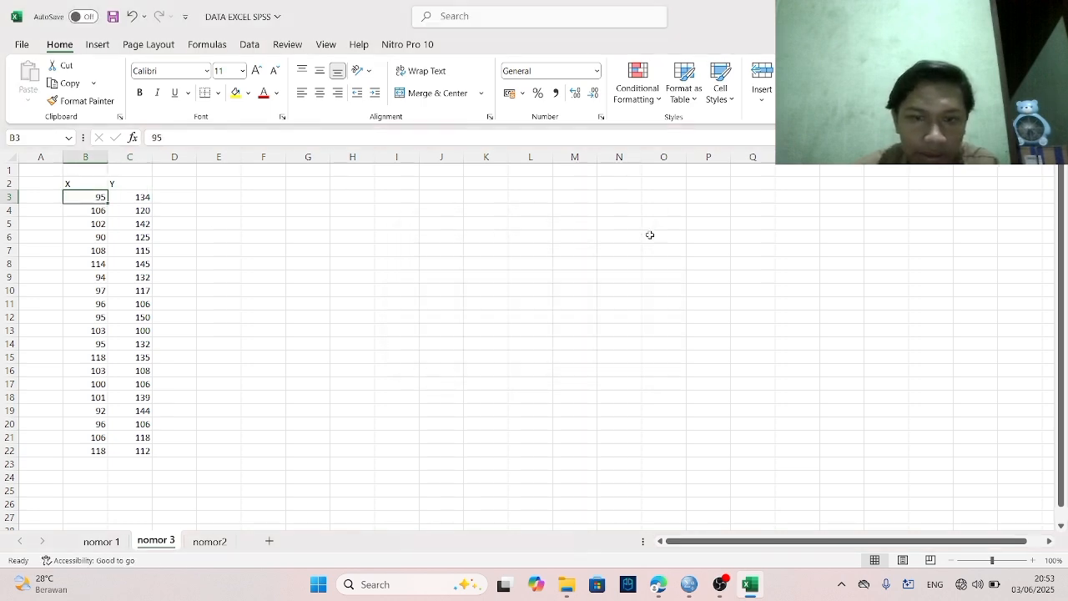
Copy the X and Y values in B3:C22 of the nomor 3 sheet and switch to the SPSS Data Editor.
{"action": "left_click_drag", "start_coordinate": [80, 197], "coordinate": [140, 451]}
{"action": "key", "text": "ctrl+c"}
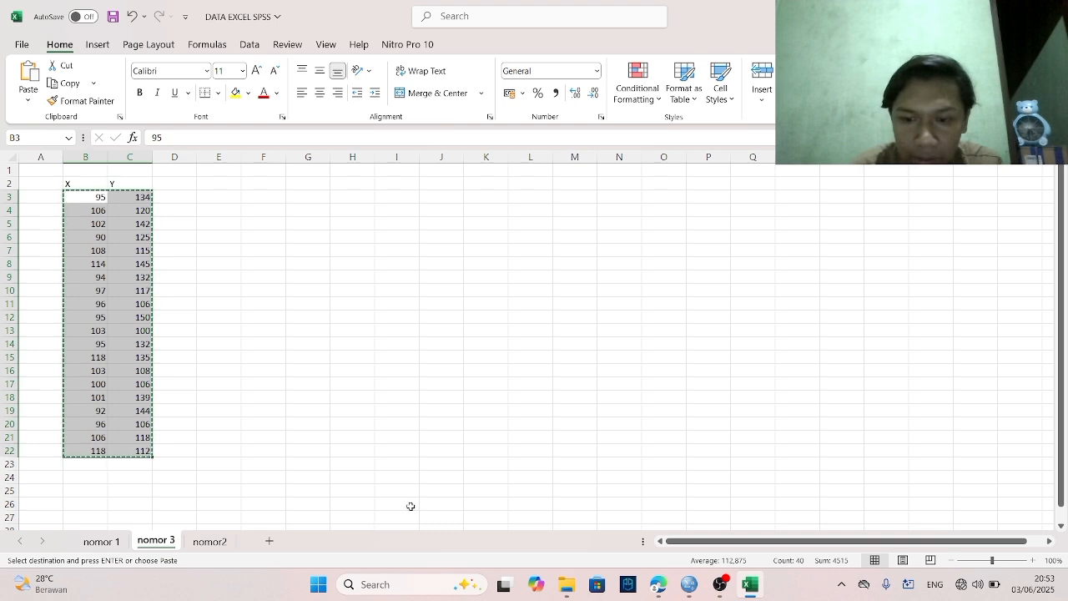
{"action": "left_click", "coordinate": [687, 592]}
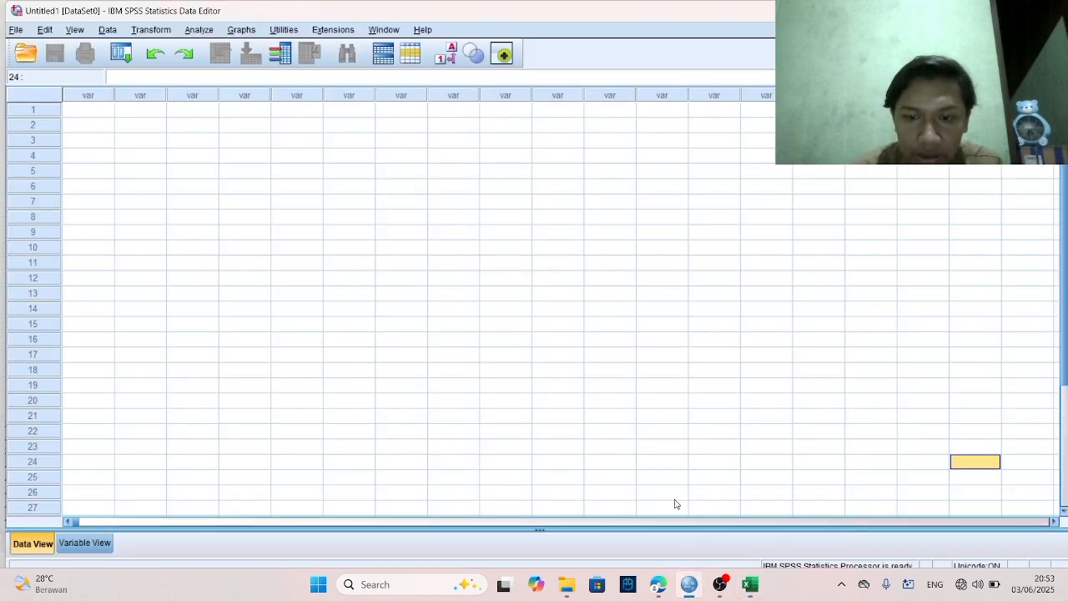
Define the first variable as x with the label motivasi kerja.
{"action": "left_click", "coordinate": [86, 542]}
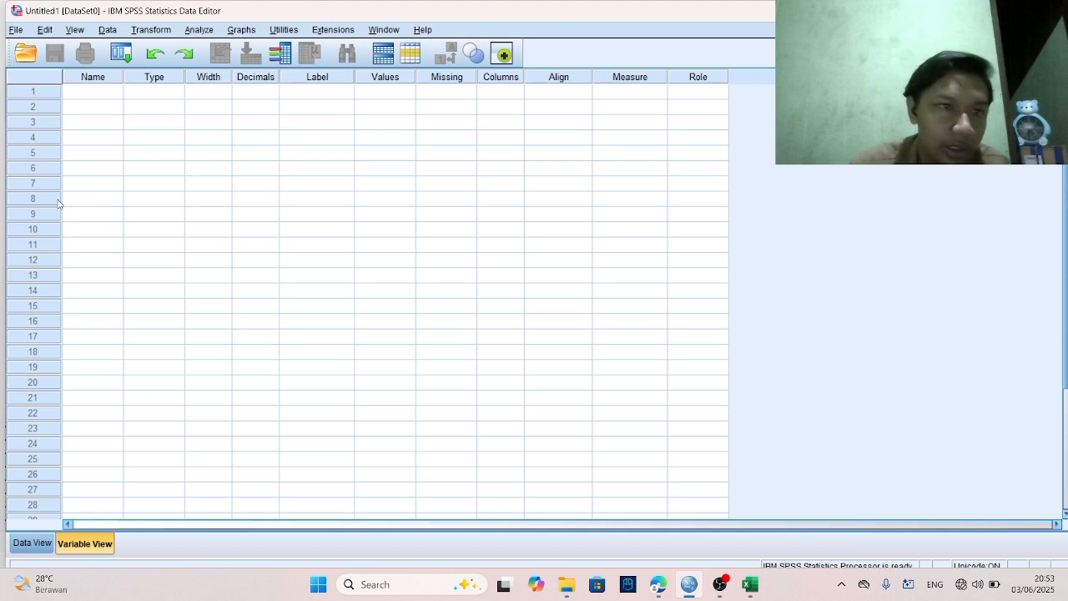
{"action": "left_click", "coordinate": [100, 90]}
{"action": "type", "text": "x"}
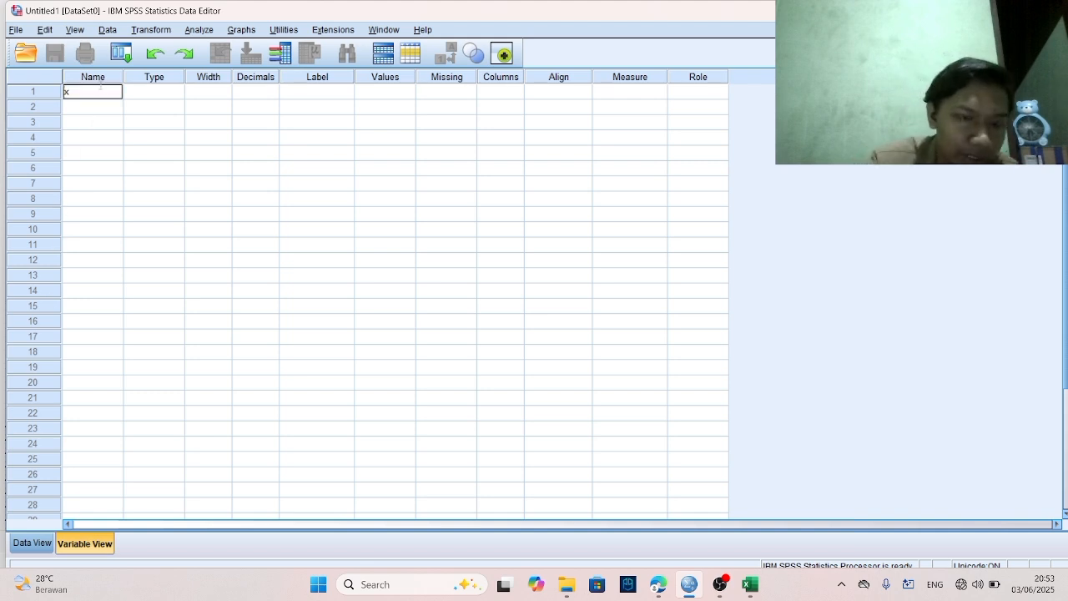
{"action": "left_click", "coordinate": [299, 91]}
{"action": "type", "text": "m"}
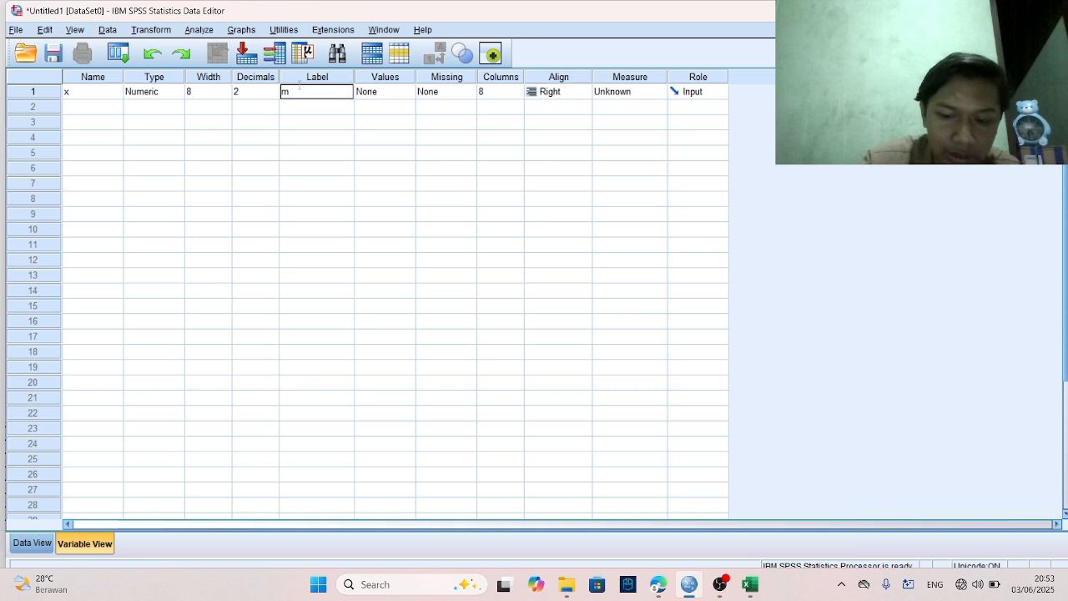
{"action": "type", "text": "asi"}
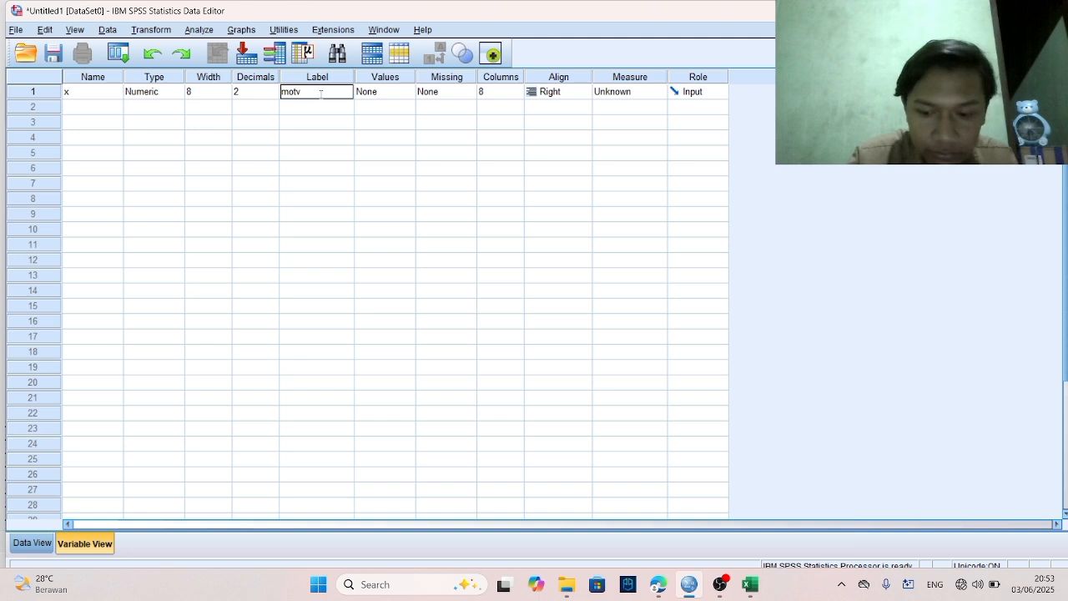
{"action": "type", "text": "vas"}
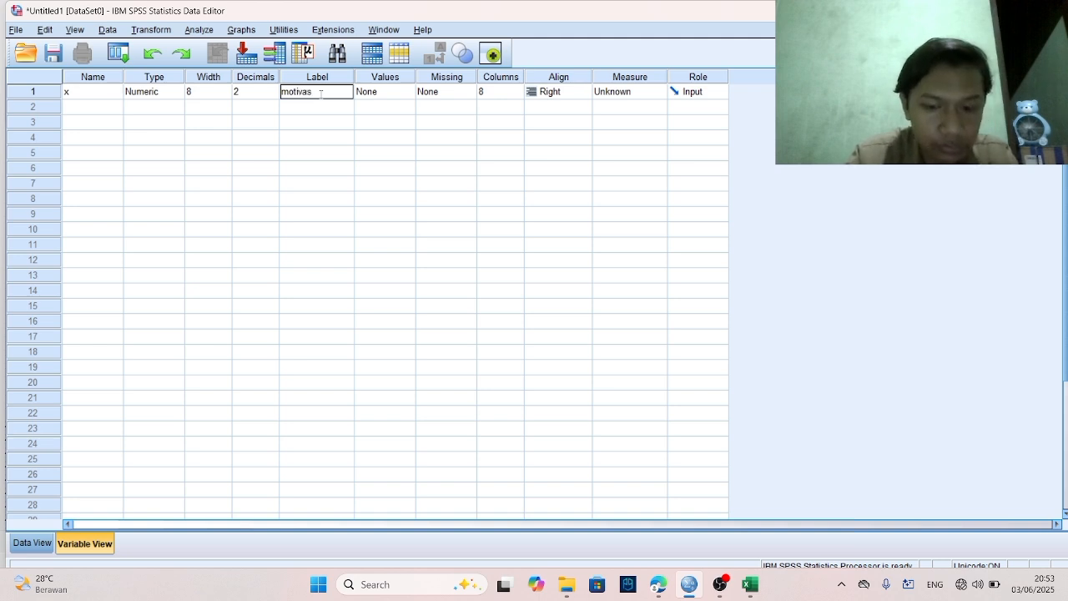
{"action": "type", "text": "i kerja"}
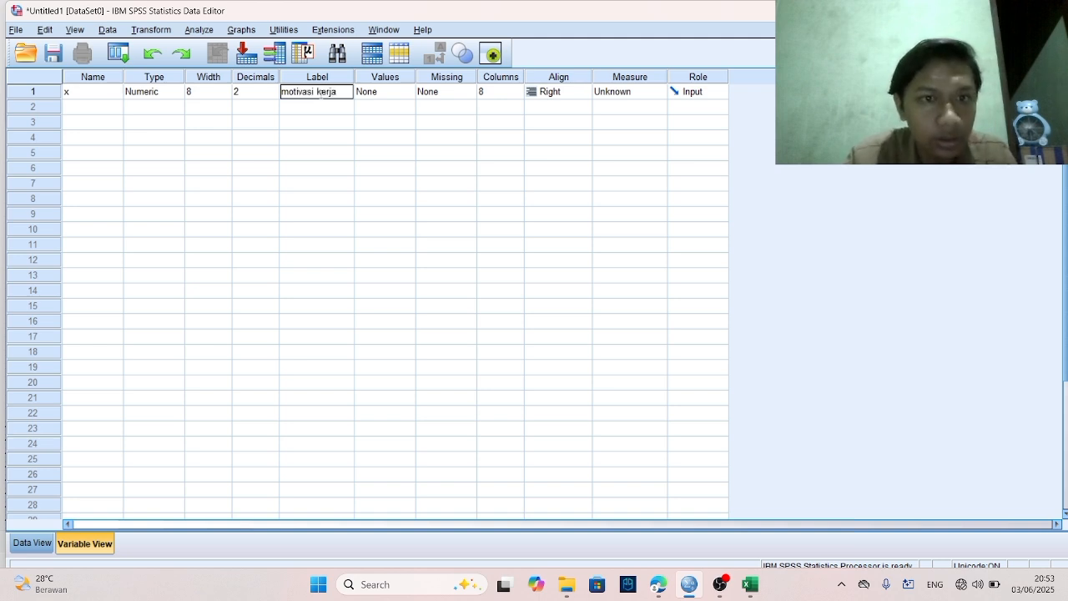
Define the second variable as y with the label kepuasan kerja.
{"action": "left_click", "coordinate": [112, 98]}
{"action": "left_click", "coordinate": [114, 104]}
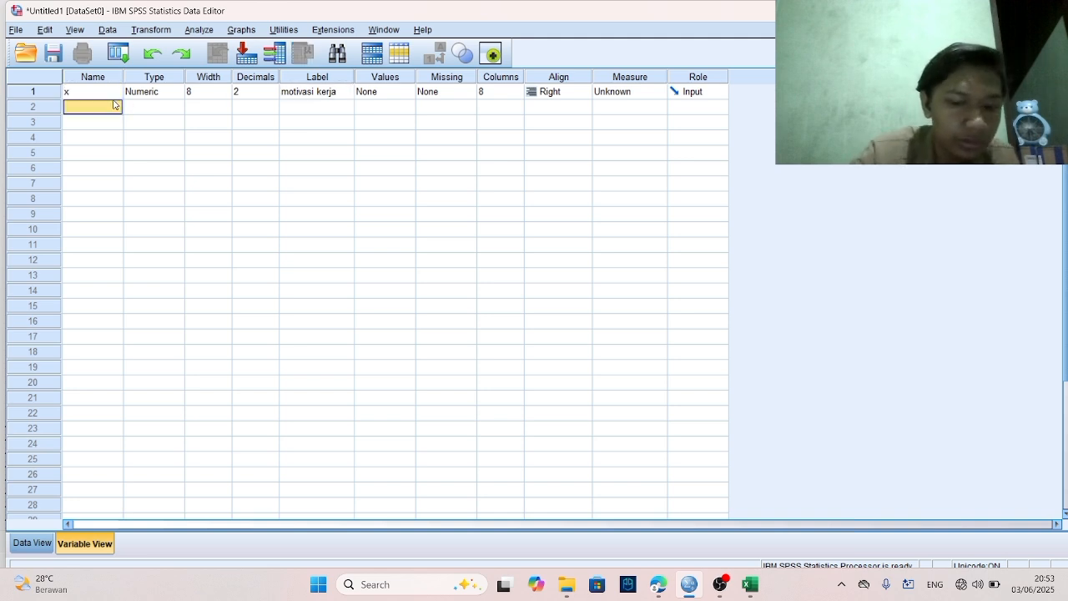
{"action": "type", "text": "y"}
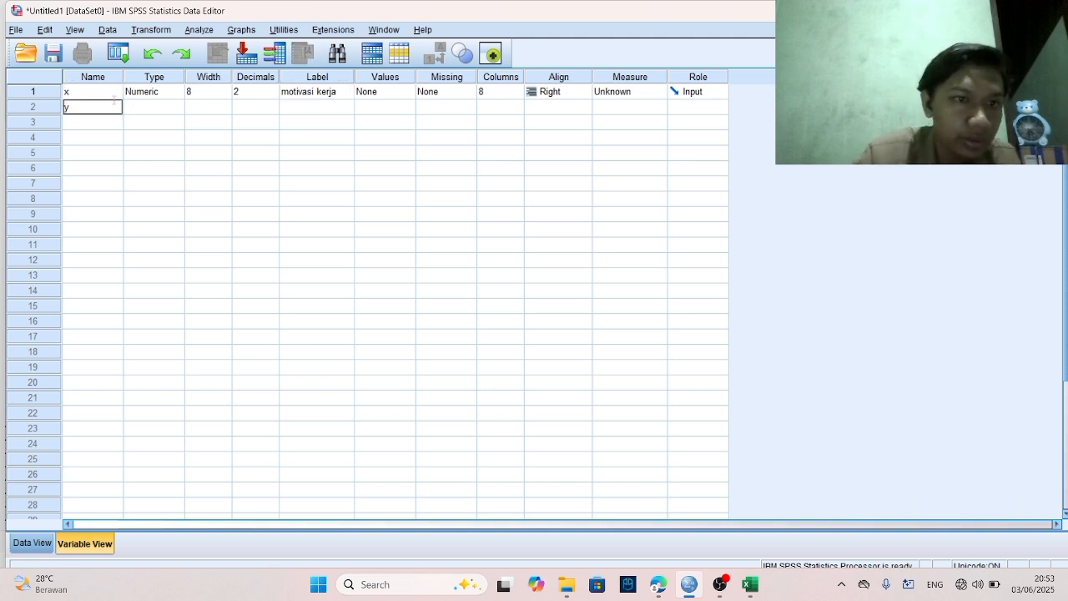
{"action": "key", "text": "Return"}
{"action": "left_click", "coordinate": [338, 111]}
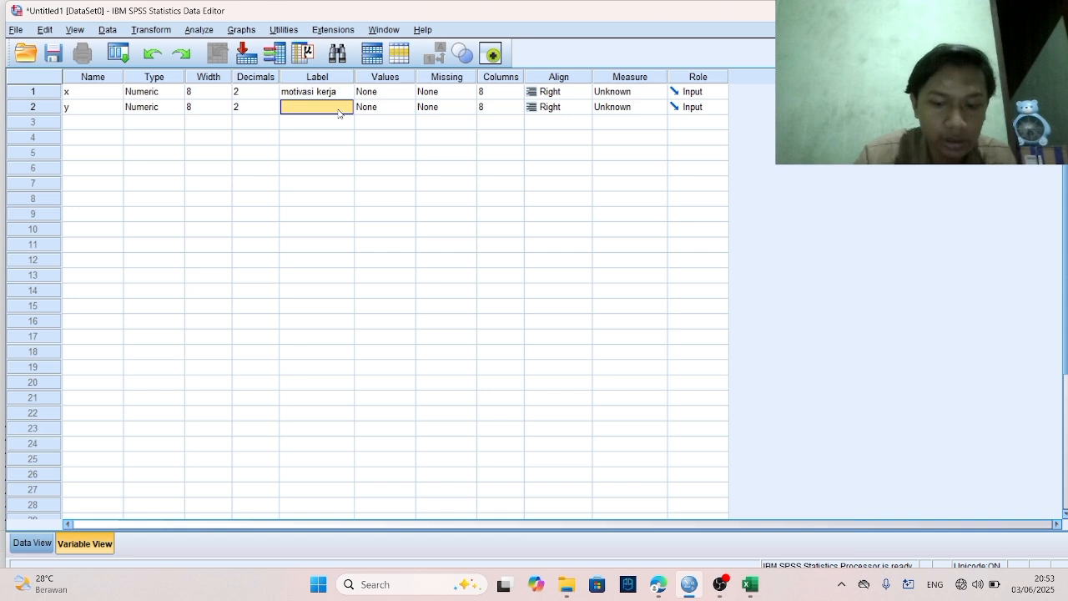
{"action": "type", "text": "kepuasan kerj"}
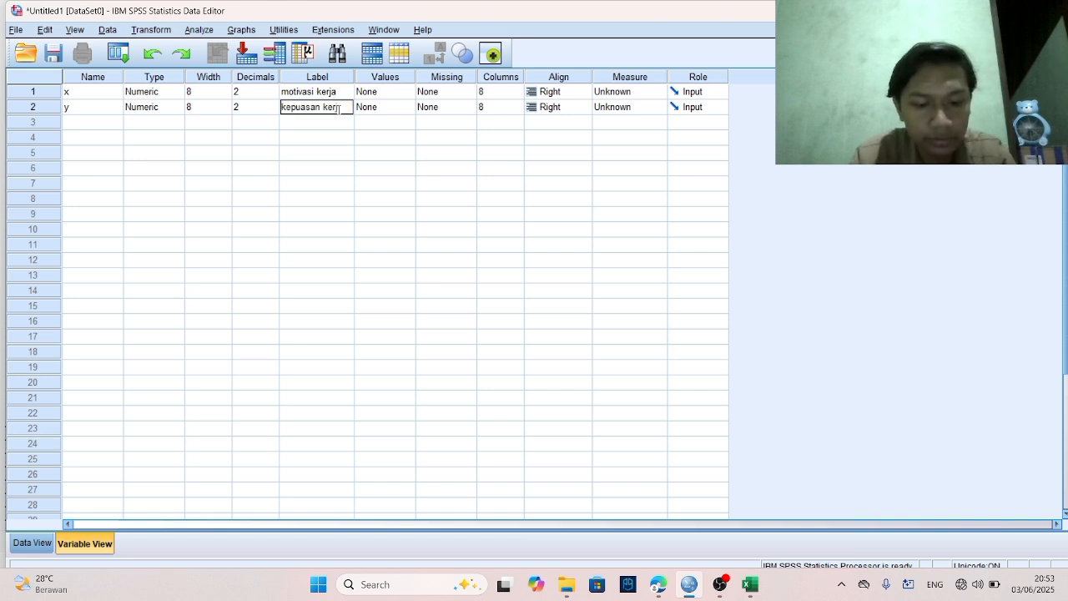
{"action": "type", "text": "a"}
Set the number of decimals to 0 for both variables x and y.
{"action": "left_click", "coordinate": [265, 94]}
{"action": "left_click", "coordinate": [272, 90]}
{"action": "left_click", "coordinate": [272, 96]}
{"action": "left_click", "coordinate": [272, 95]}
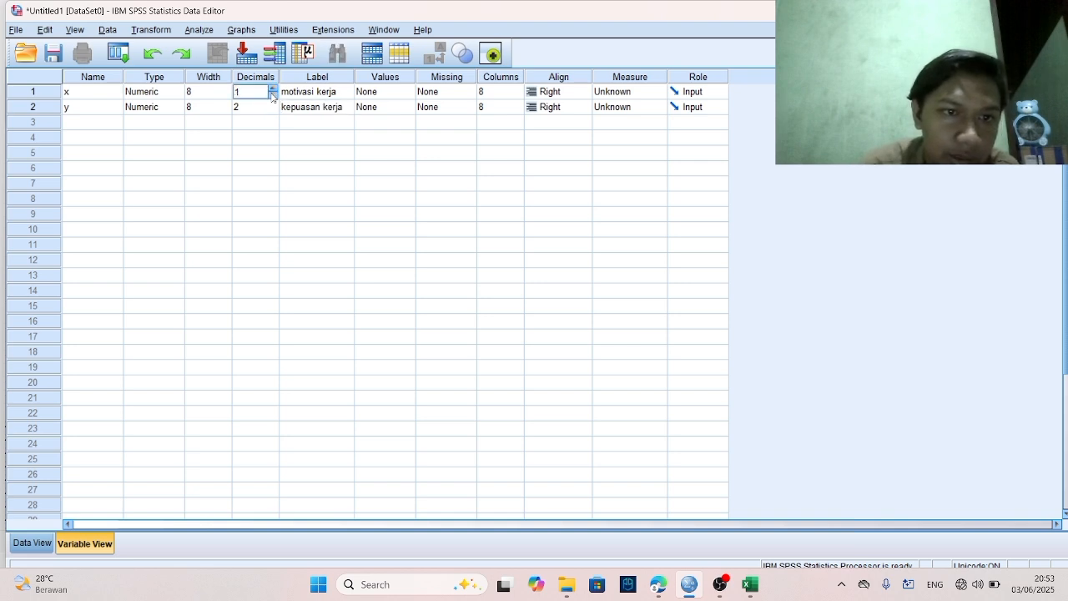
{"action": "left_click", "coordinate": [272, 106]}
{"action": "left_click", "coordinate": [272, 103]}
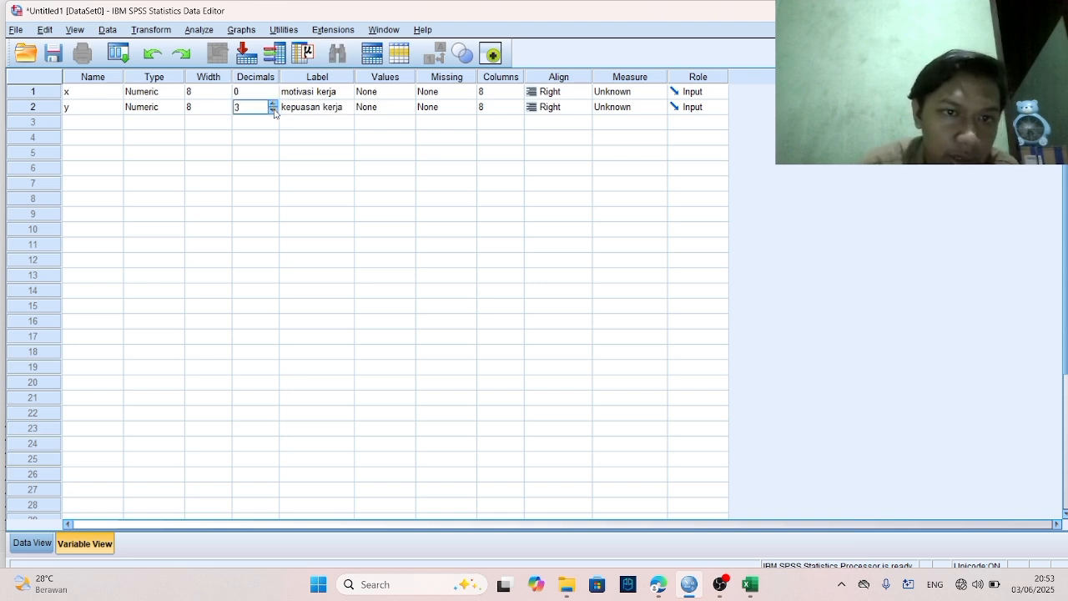
Paste the copied X and Y values into the data sheet, starting at row 1 of the x column.
{"action": "left_click", "coordinate": [38, 549]}
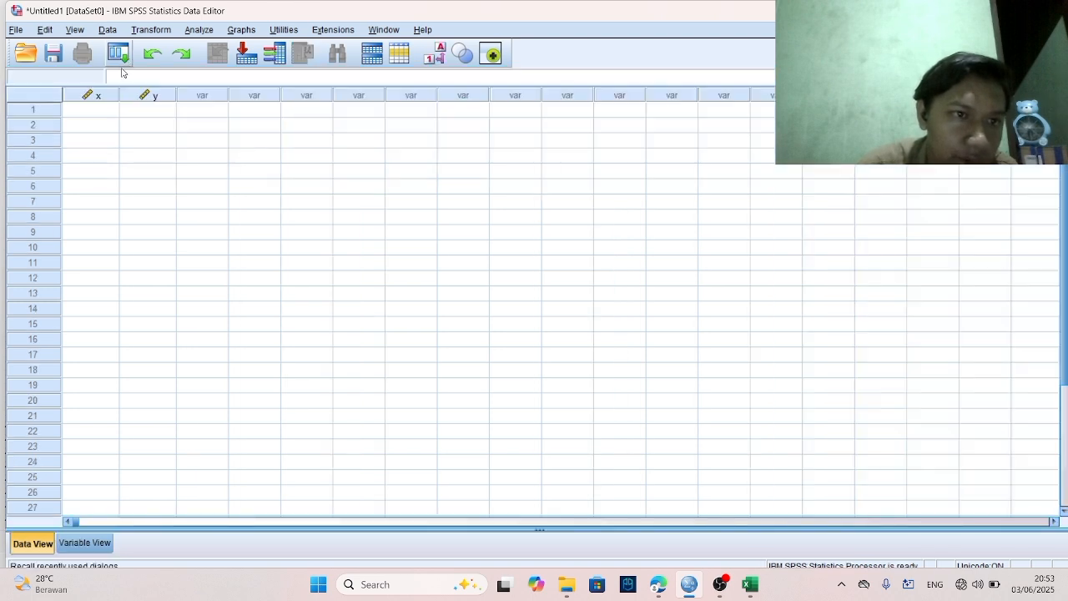
{"action": "left_click", "coordinate": [113, 111]}
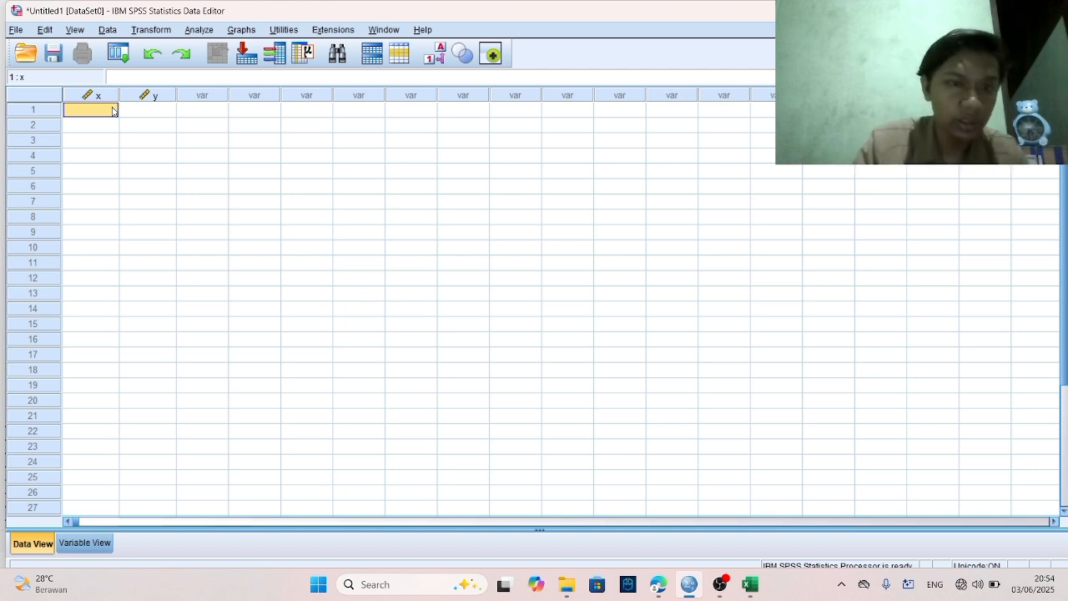
{"action": "key", "text": "ctrl+v"}
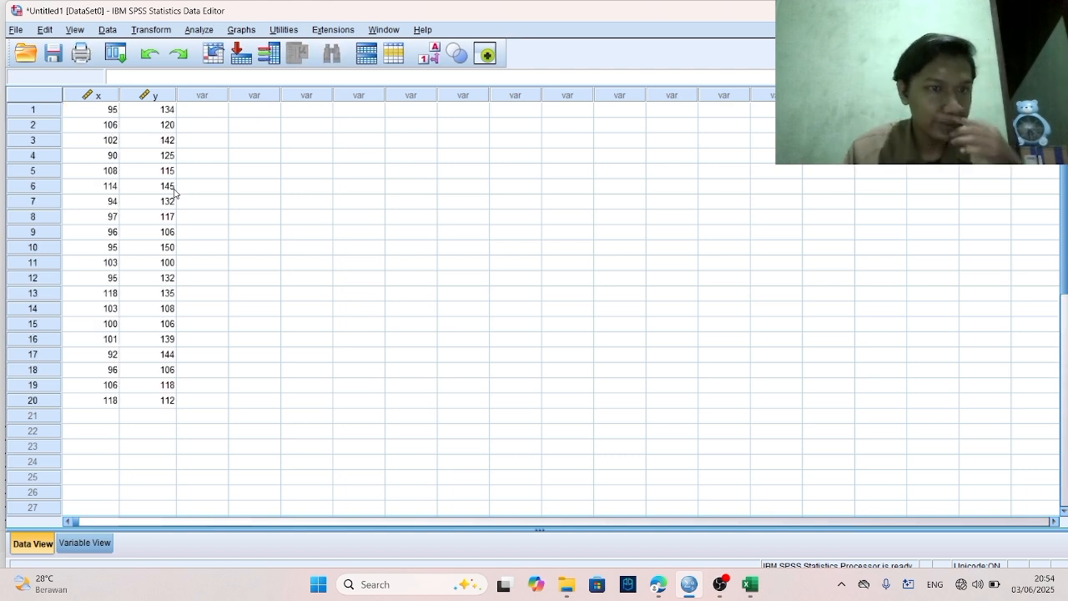
Run a linear regression with kepuasan kerja as the dependent and motivasi kerja as the independent variable, using the Enter method.
{"action": "mouse_move", "coordinate": [25, 582]}
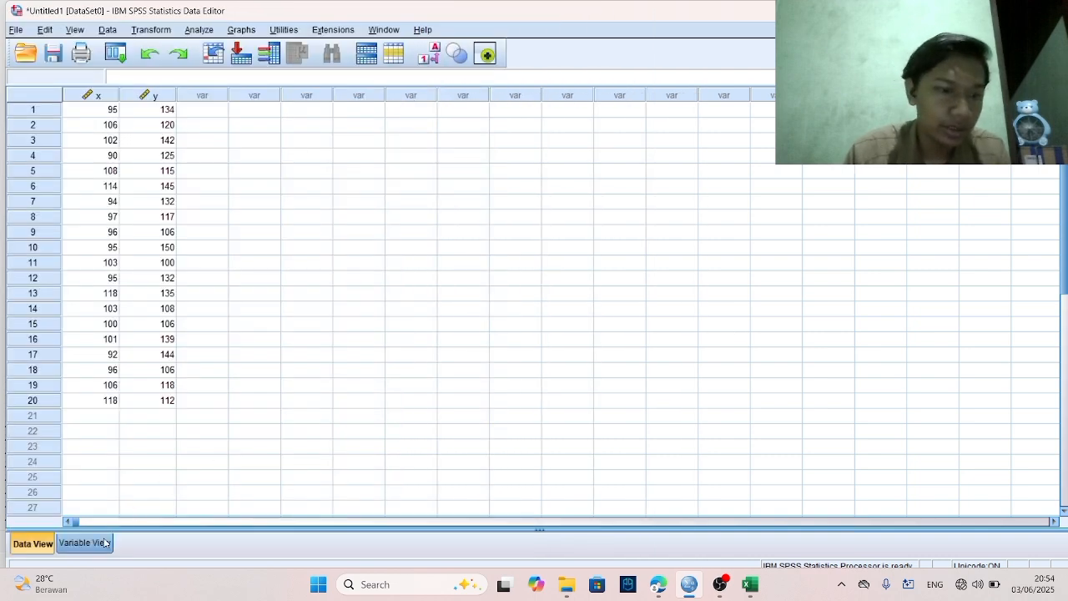
{"action": "left_click", "coordinate": [85, 543]}
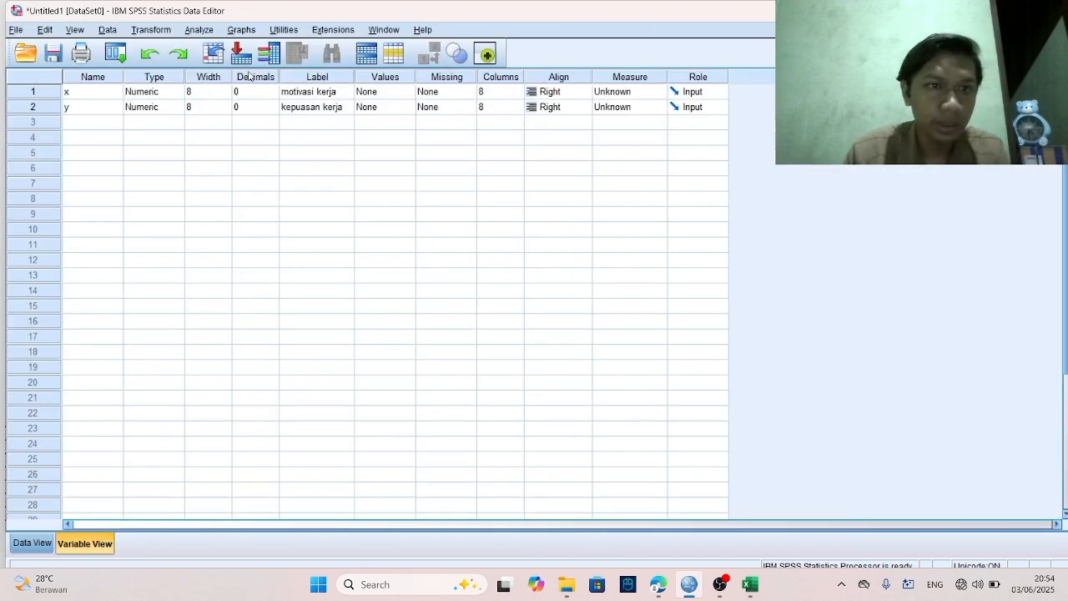
{"action": "left_click", "coordinate": [208, 29]}
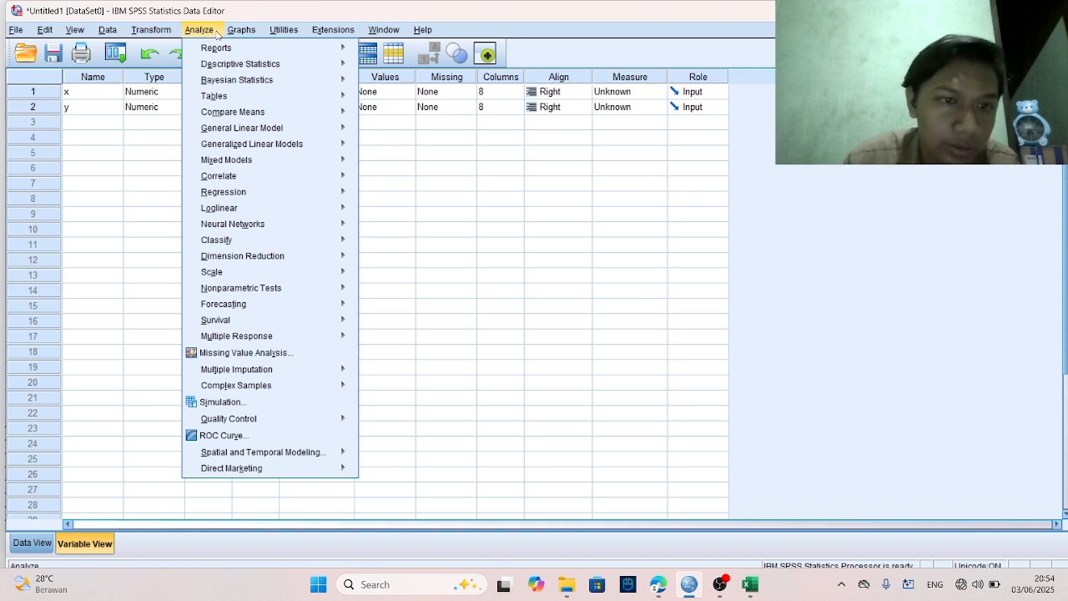
{"action": "mouse_move", "coordinate": [269, 176]}
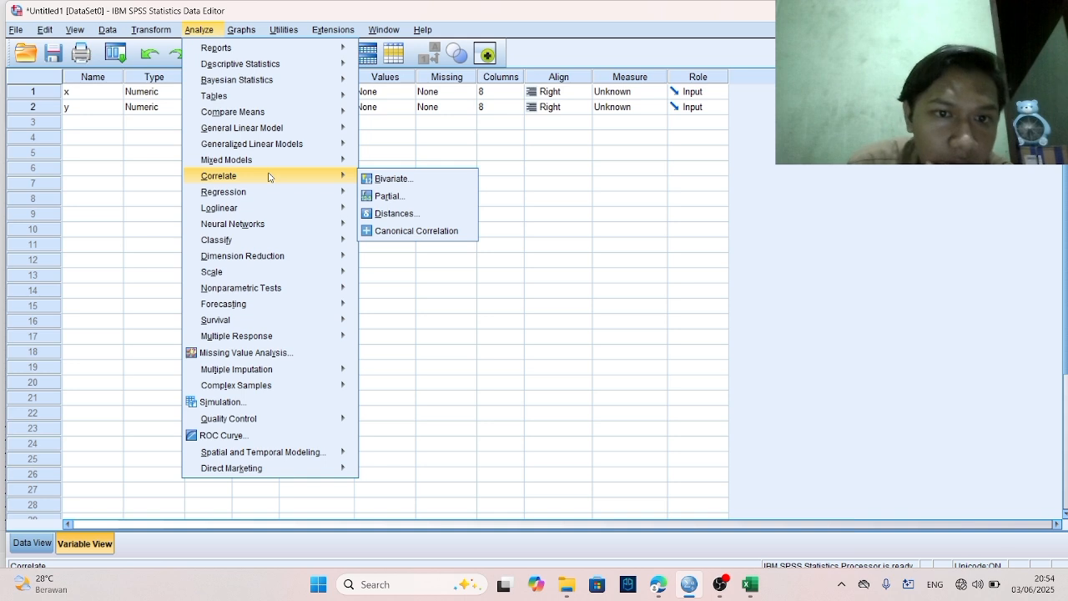
{"action": "mouse_move", "coordinate": [262, 193]}
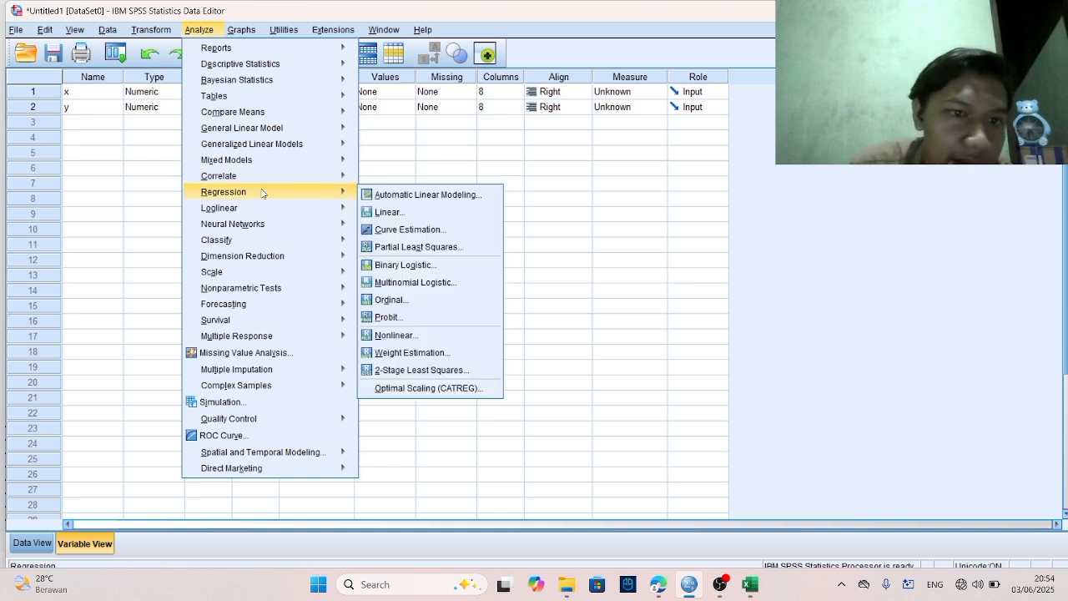
{"action": "mouse_move", "coordinate": [333, 208]}
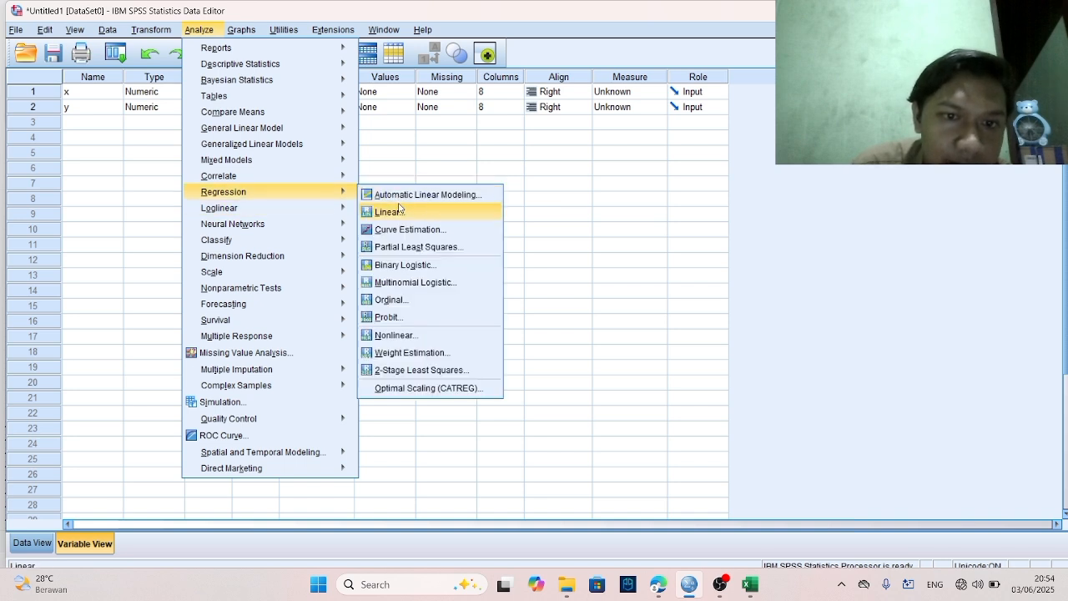
{"action": "left_click", "coordinate": [389, 212]}
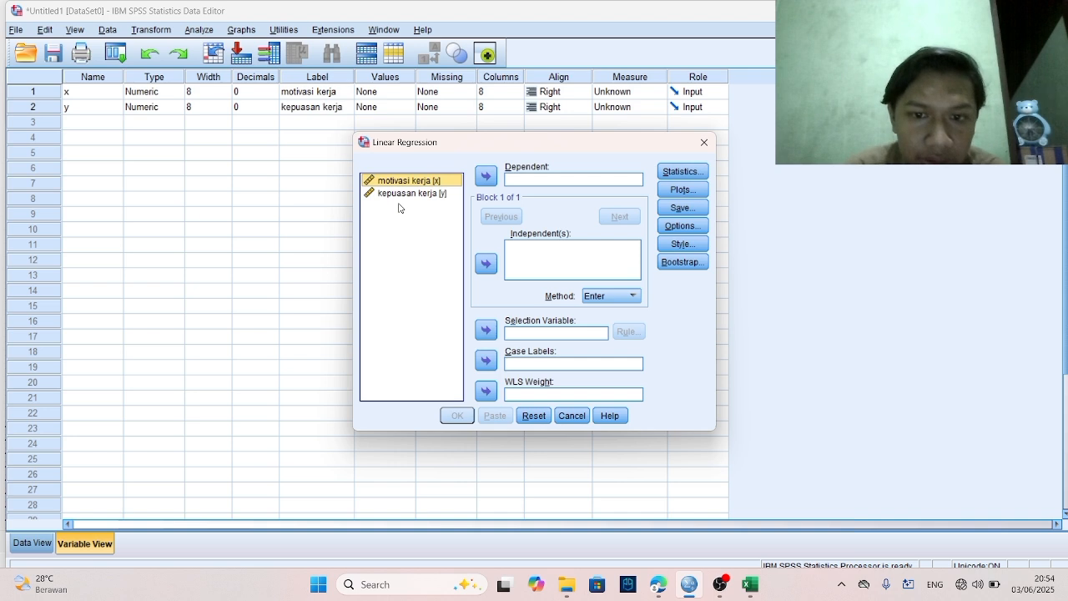
{"action": "left_click", "coordinate": [489, 265]}
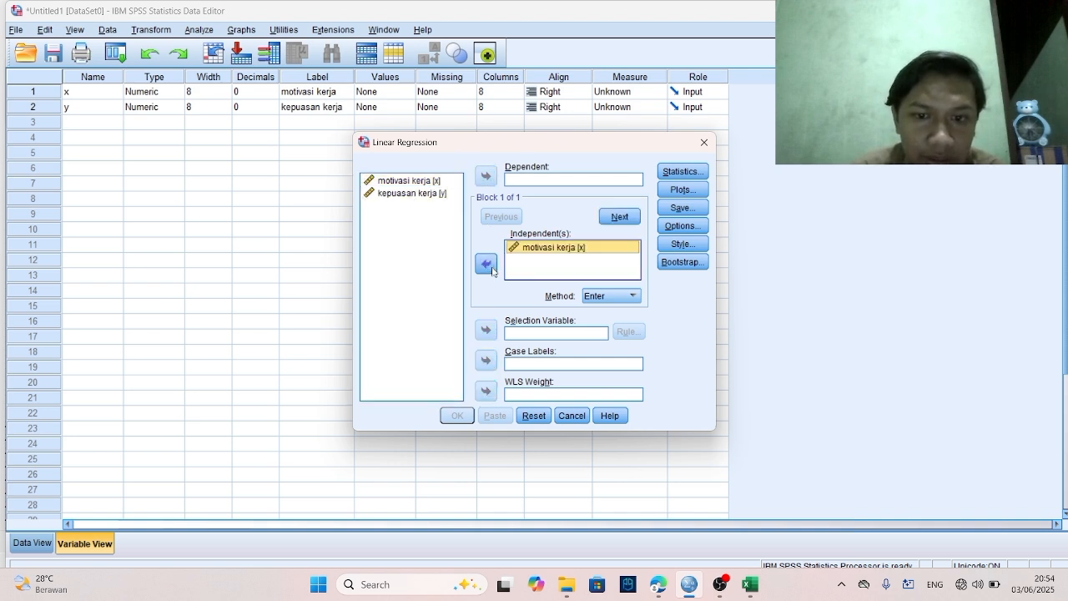
{"action": "left_click", "coordinate": [424, 194]}
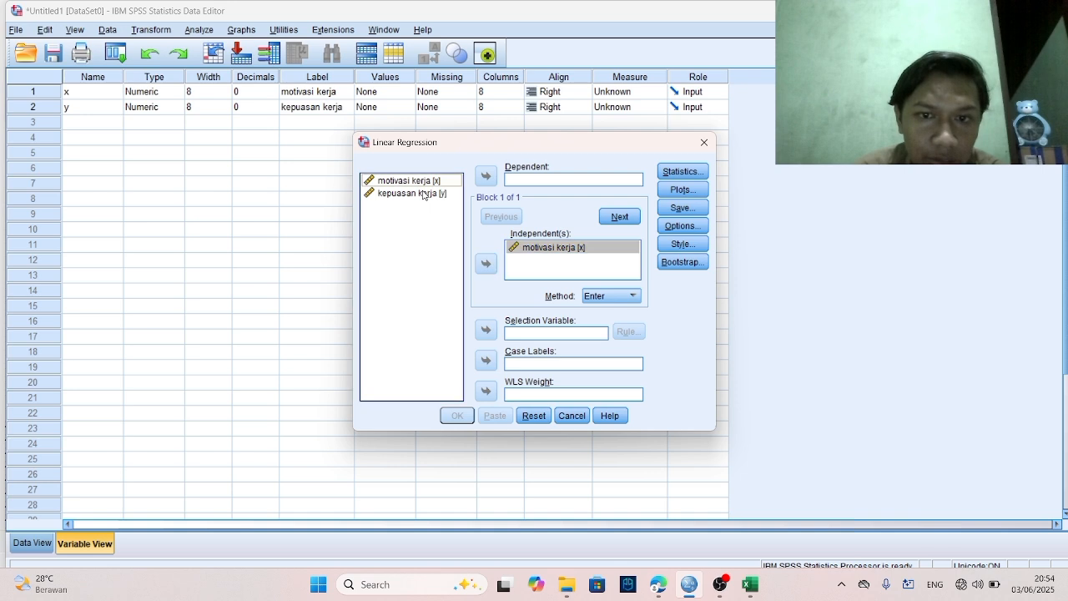
{"action": "left_click", "coordinate": [485, 175]}
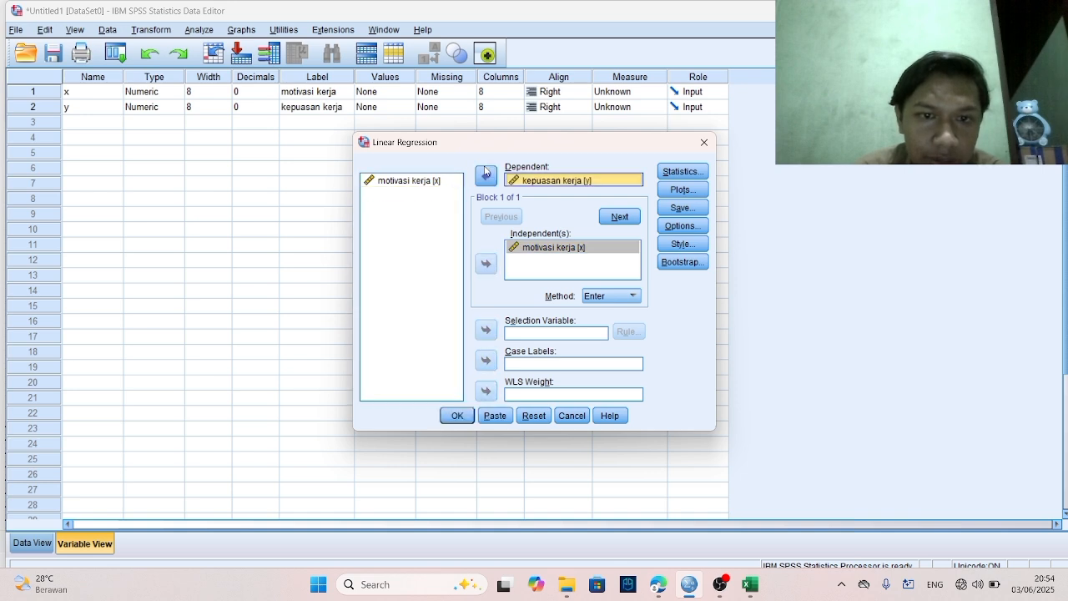
{"action": "left_click", "coordinate": [458, 415]}
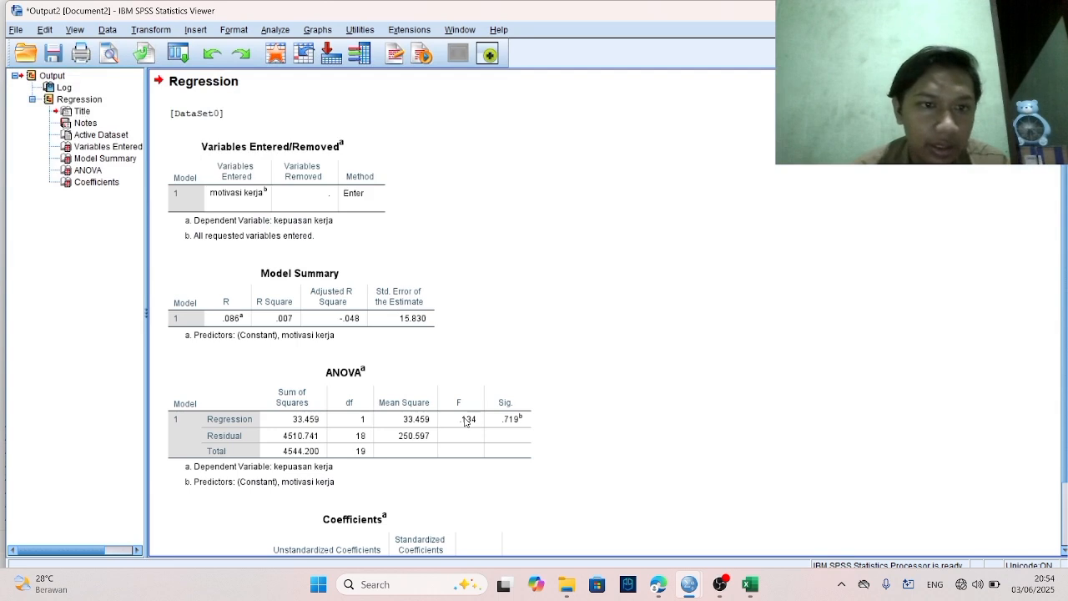
Examine the Model Summary, ANOVA and Coefficients tables of the regression output for the equation and the R values.
{"action": "scroll", "coordinate": [465, 422], "scroll_direction": "down", "scroll_amount": 2}
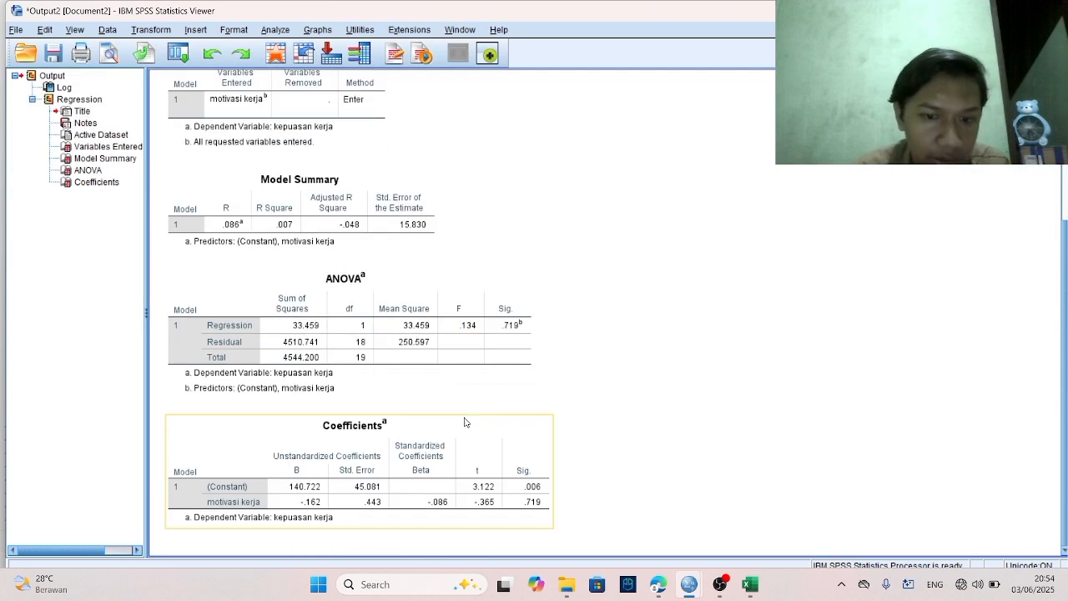
{"action": "scroll", "coordinate": [628, 228], "scroll_direction": "up", "scroll_amount": 4}
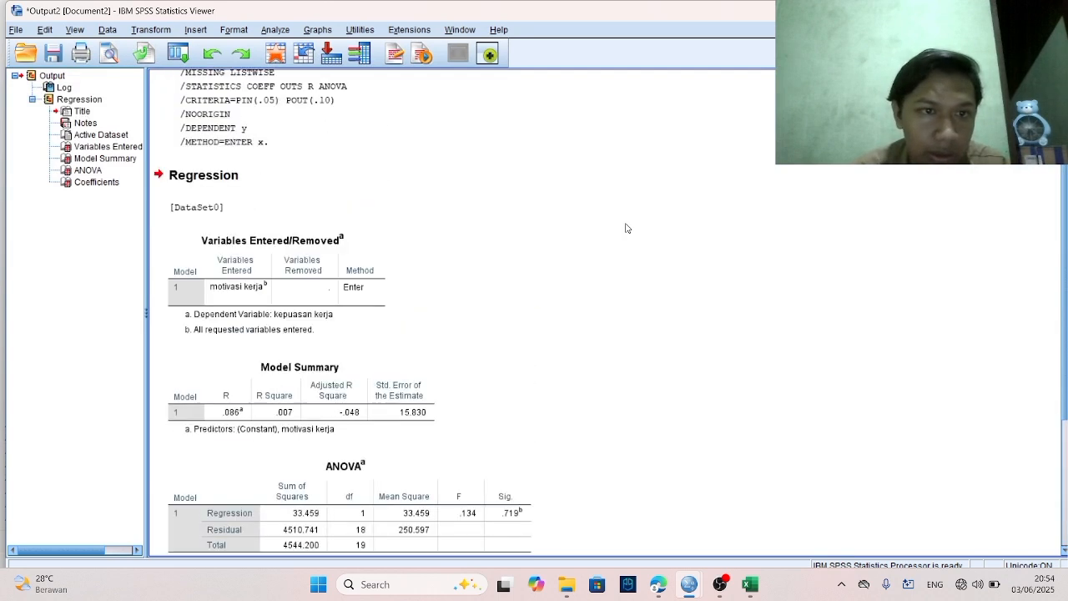
{"action": "scroll", "coordinate": [628, 228], "scroll_direction": "down", "scroll_amount": 4}
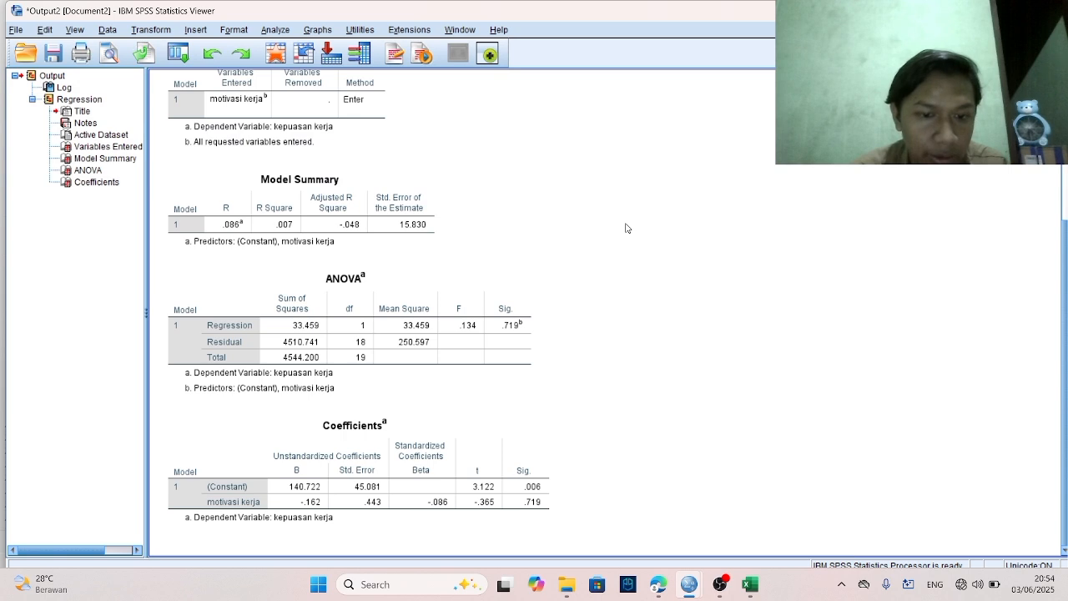
{"action": "scroll", "coordinate": [575, 233], "scroll_direction": "up", "scroll_amount": 4}
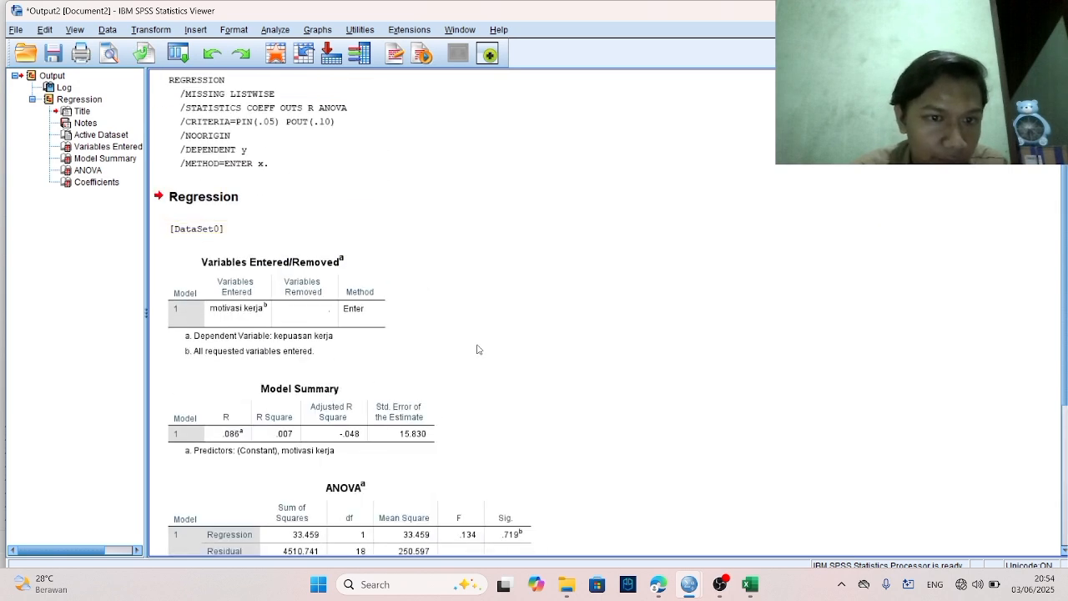
{"action": "scroll", "coordinate": [479, 349], "scroll_direction": "down", "scroll_amount": 1}
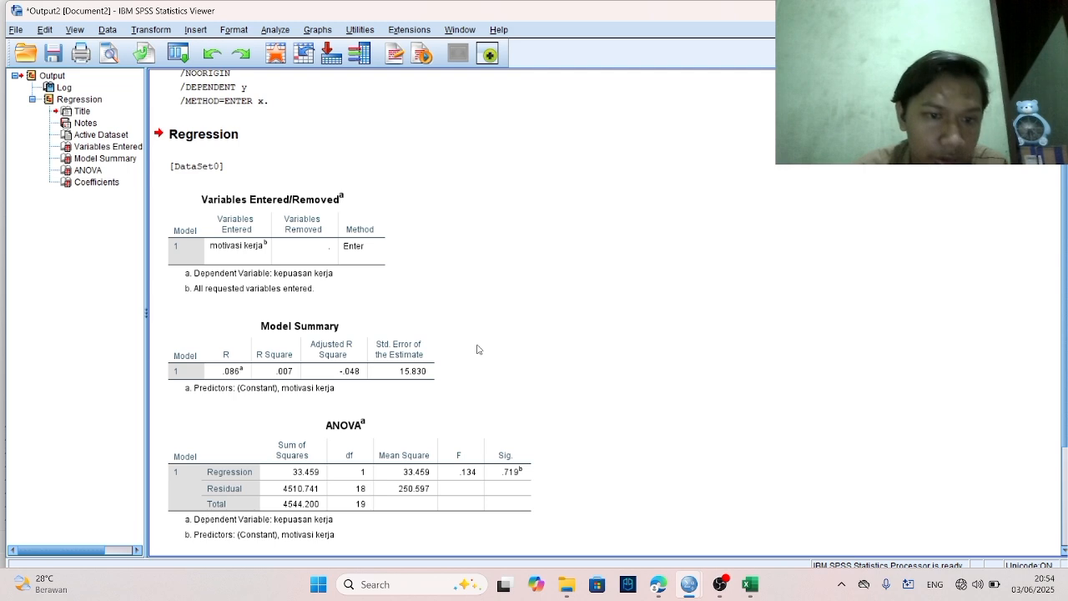
{"action": "scroll", "coordinate": [478, 348], "scroll_direction": "down", "scroll_amount": 1}
{"action": "scroll", "coordinate": [478, 349], "scroll_direction": "down", "scroll_amount": 1}
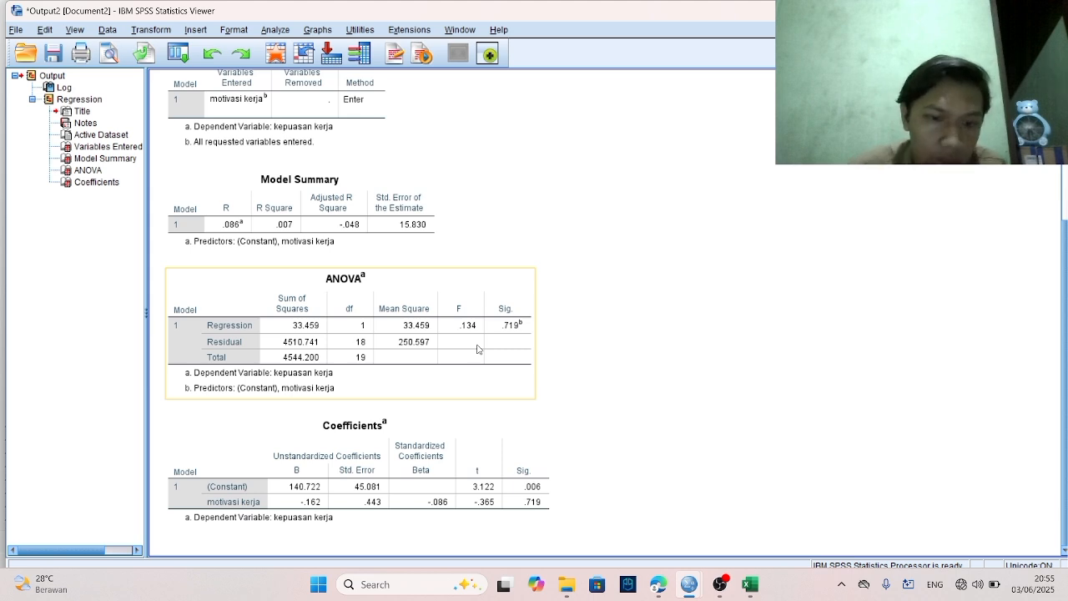
{"action": "left_click", "coordinate": [622, 534]}
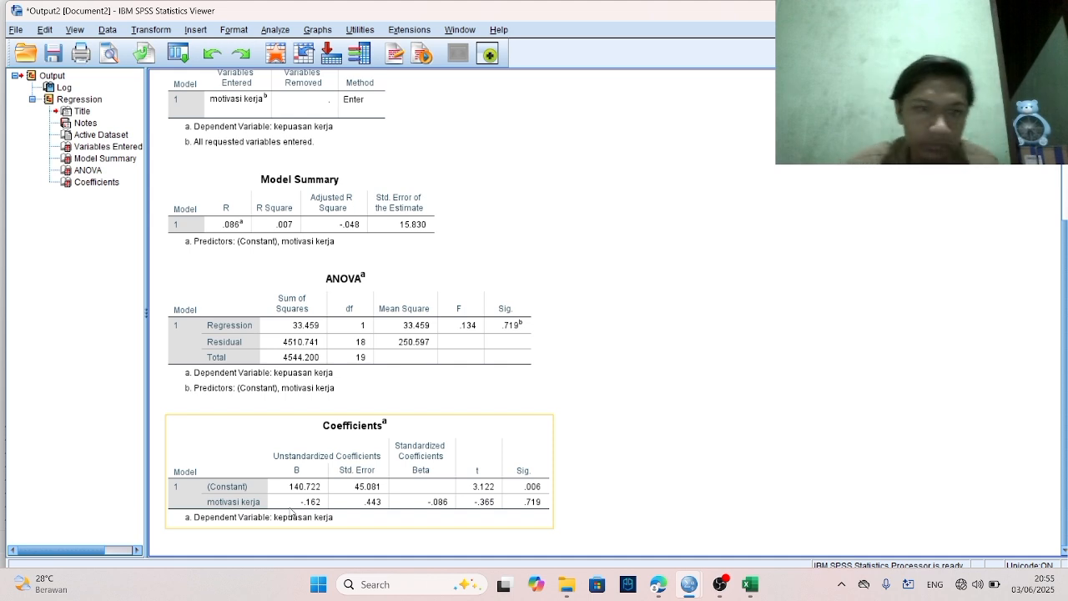
{"action": "scroll", "coordinate": [291, 512], "scroll_direction": "up", "scroll_amount": 3}
{"action": "scroll", "coordinate": [291, 512], "scroll_direction": "down", "scroll_amount": 3}
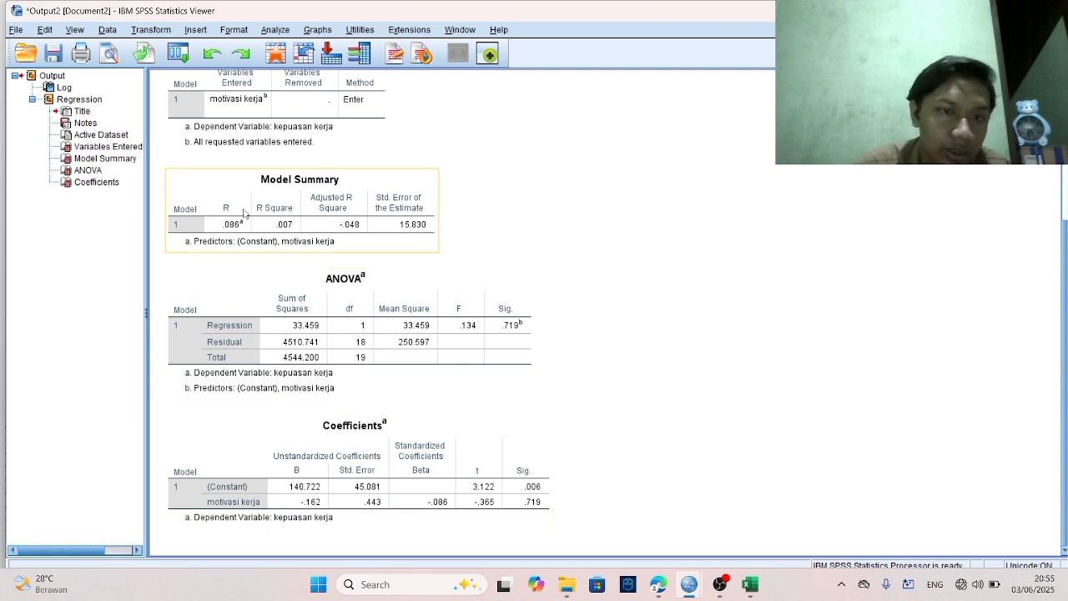
Check the sub-questions of question 3 in the exam PDF and return to the SPSS regression output.
{"action": "mouse_move", "coordinate": [659, 584]}
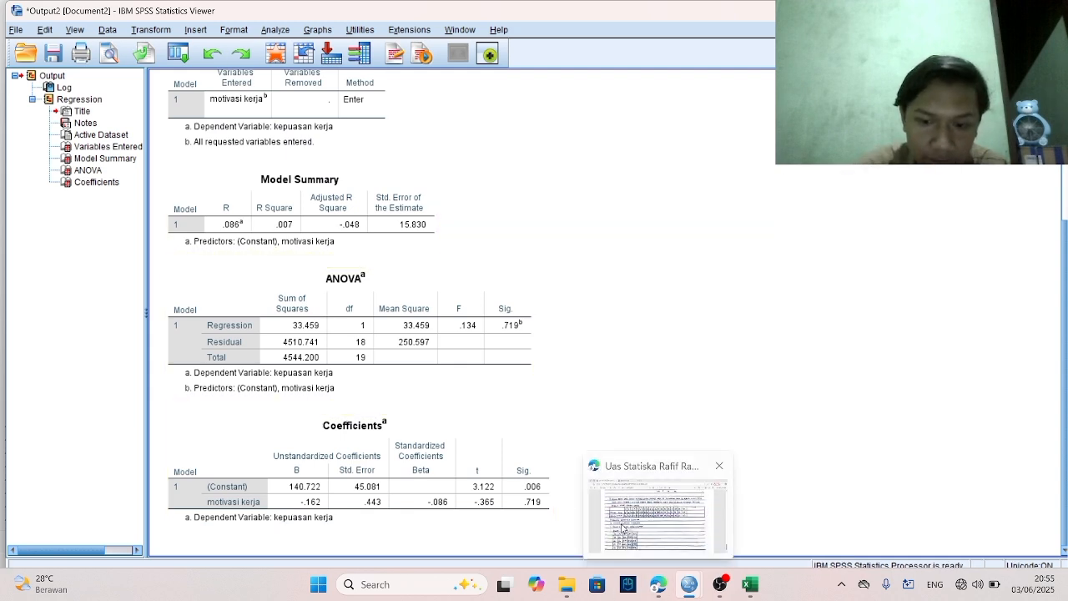
{"action": "left_click", "coordinate": [621, 528]}
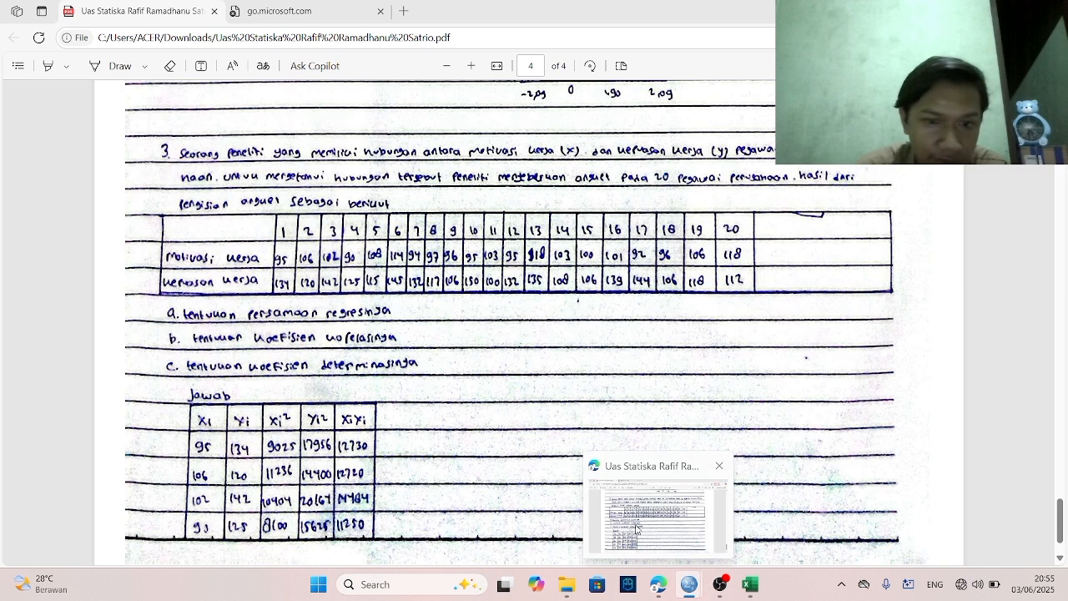
{"action": "left_click", "coordinate": [689, 584]}
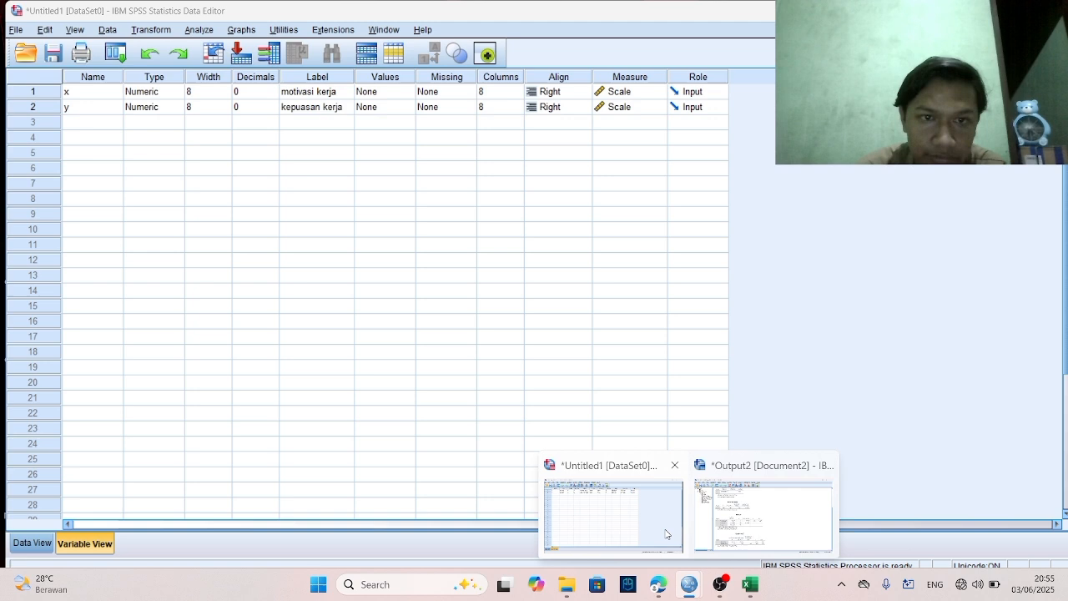
{"action": "left_click", "coordinate": [667, 534]}
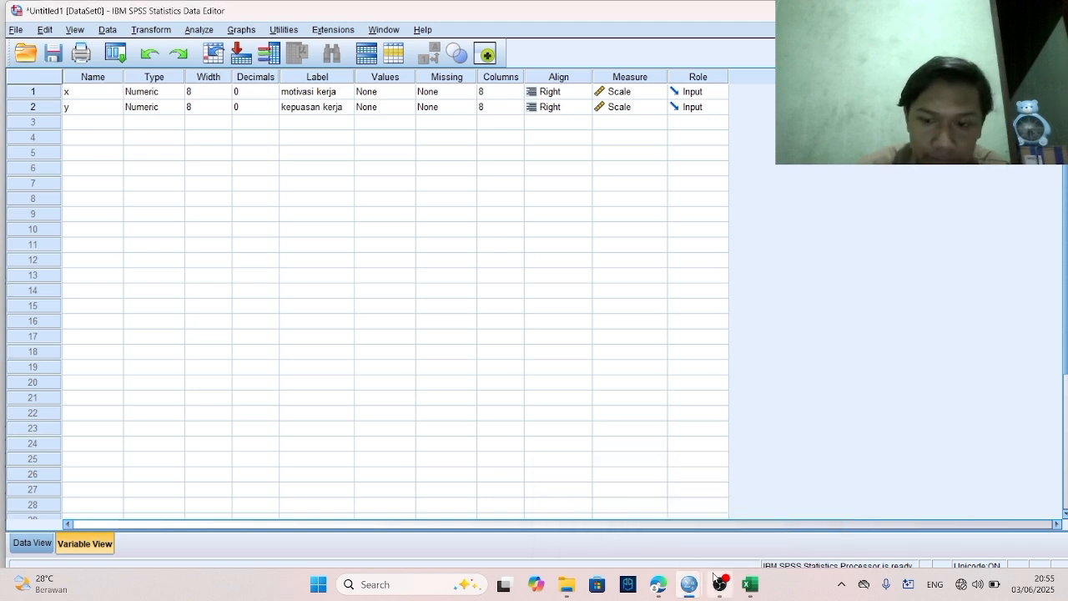
{"action": "mouse_move", "coordinate": [690, 584]}
{"action": "left_click", "coordinate": [732, 515]}
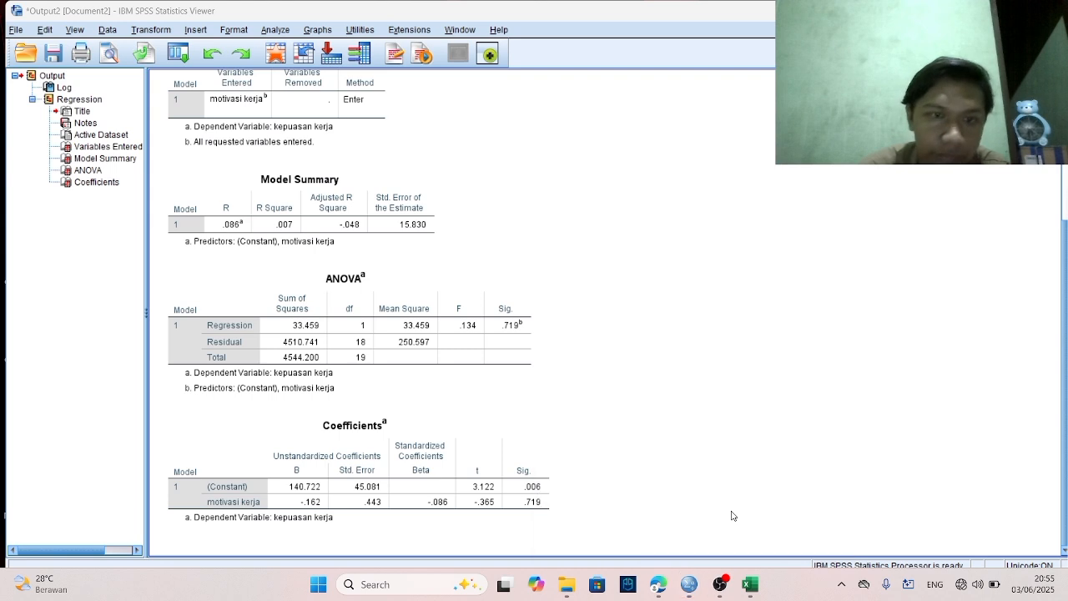
Run a two-tailed Pearson bivariate correlation between motivasi kerja and kepuasan kerja, with significant correlations flagged.
{"action": "left_click", "coordinate": [194, 30]}
{"action": "mouse_move", "coordinate": [232, 33]}
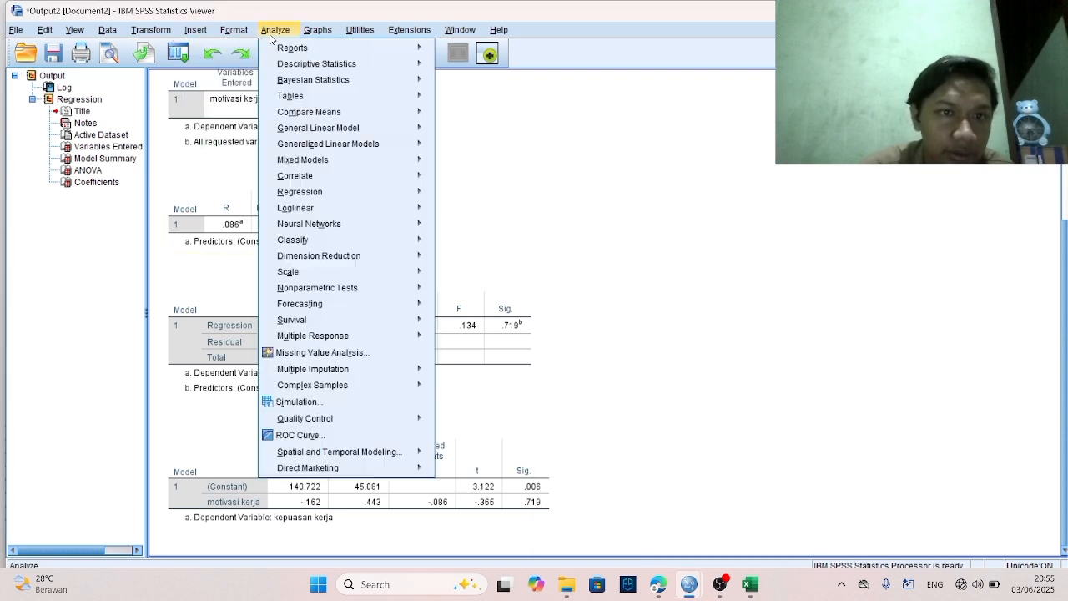
{"action": "left_click", "coordinate": [270, 35]}
{"action": "left_click", "coordinate": [275, 31]}
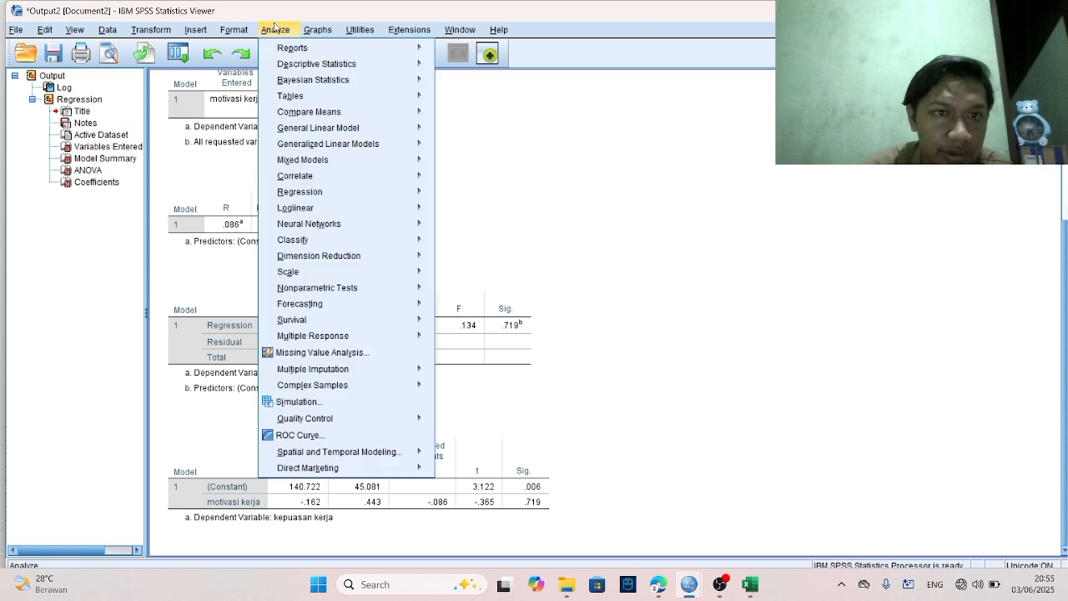
{"action": "mouse_move", "coordinate": [330, 147]}
{"action": "mouse_move", "coordinate": [324, 177]}
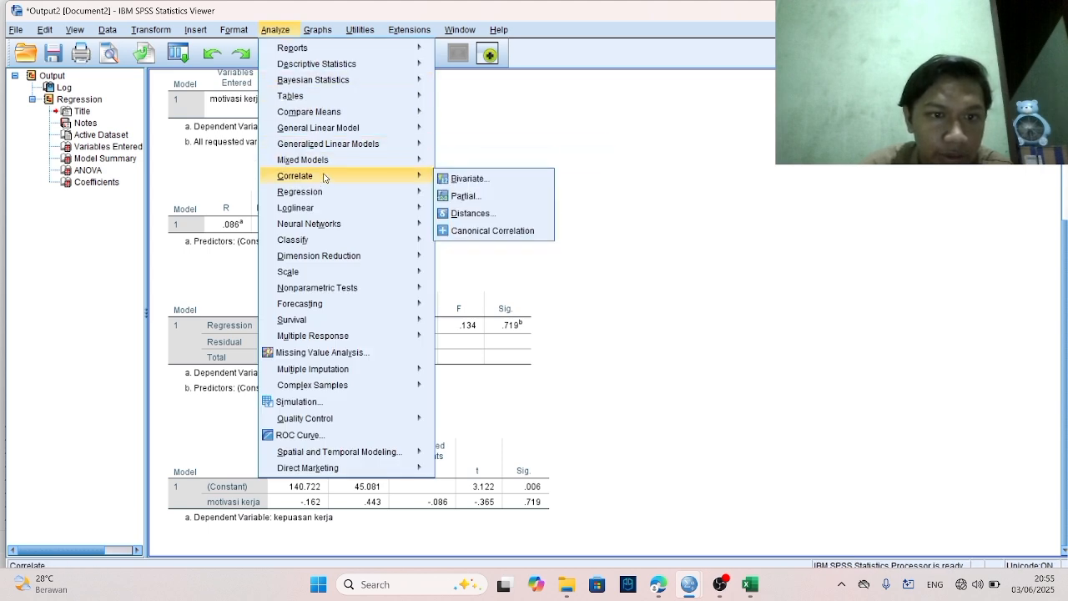
{"action": "left_click", "coordinate": [469, 181]}
{"action": "left_click", "coordinate": [505, 238]}
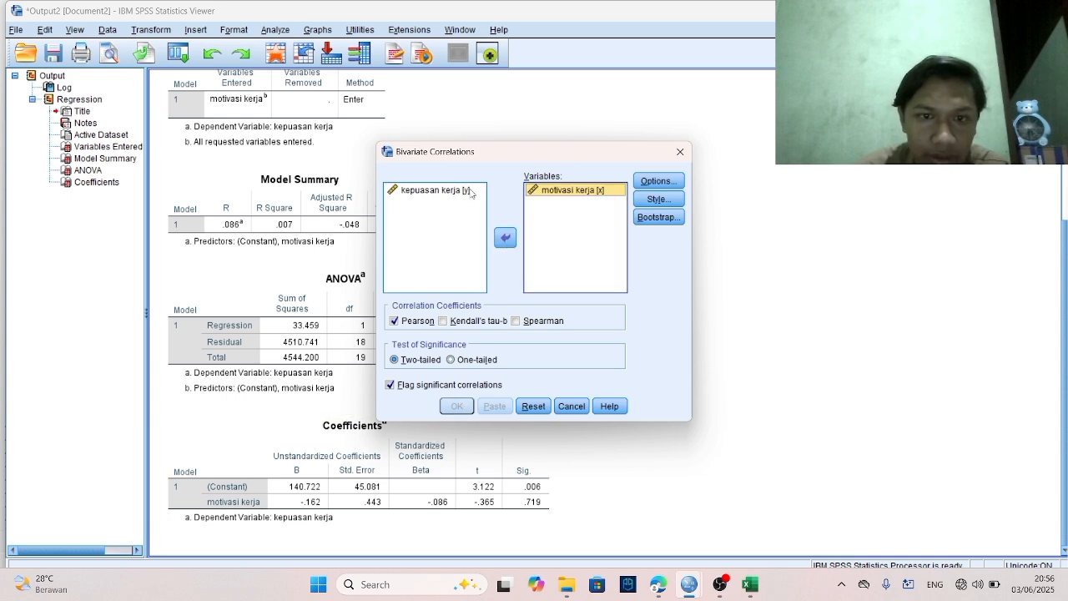
{"action": "left_click", "coordinate": [466, 190]}
{"action": "left_click", "coordinate": [505, 237]}
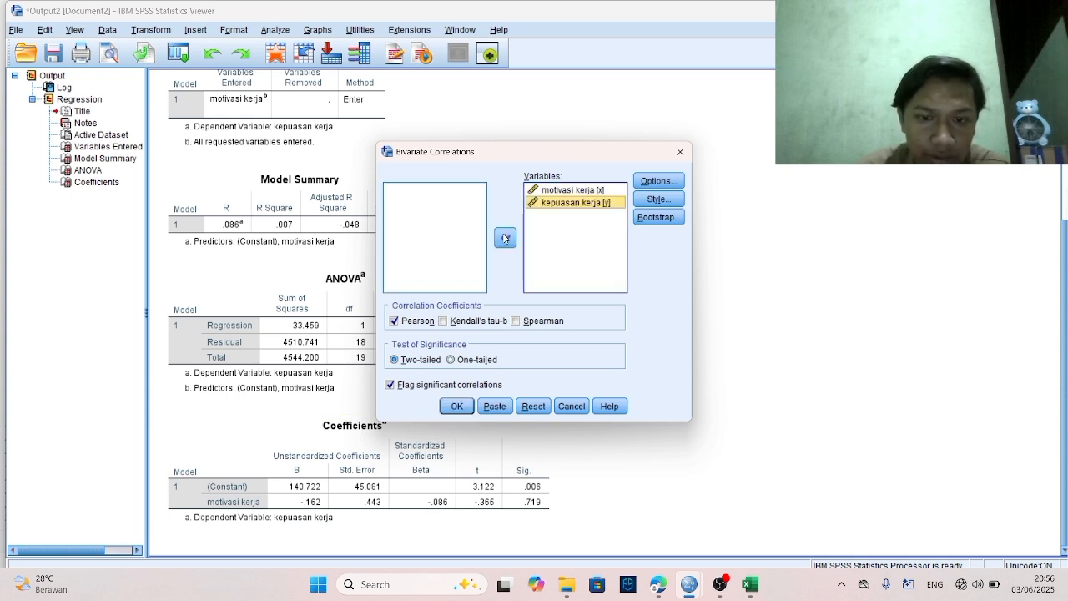
{"action": "left_click", "coordinate": [456, 407]}
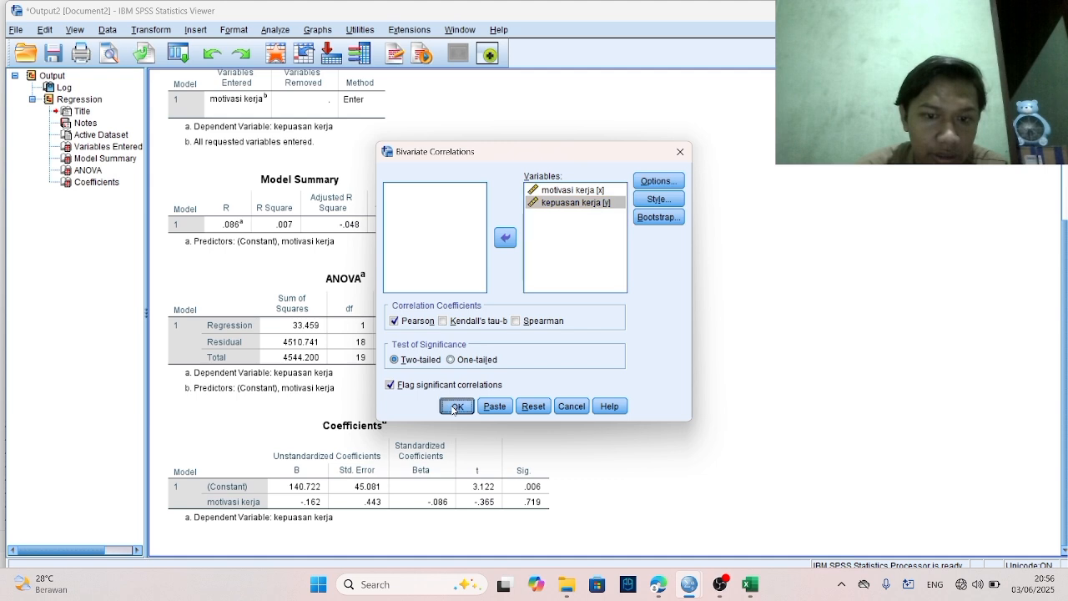
Compare the Pearson correlation of motivasi kerja and kepuasan kerja with the Model Summary, ANOVA and Coefficients tables of the regression output.
{"action": "scroll", "coordinate": [452, 411], "scroll_direction": "up", "scroll_amount": 8}
{"action": "scroll", "coordinate": [452, 410], "scroll_direction": "down", "scroll_amount": 5}
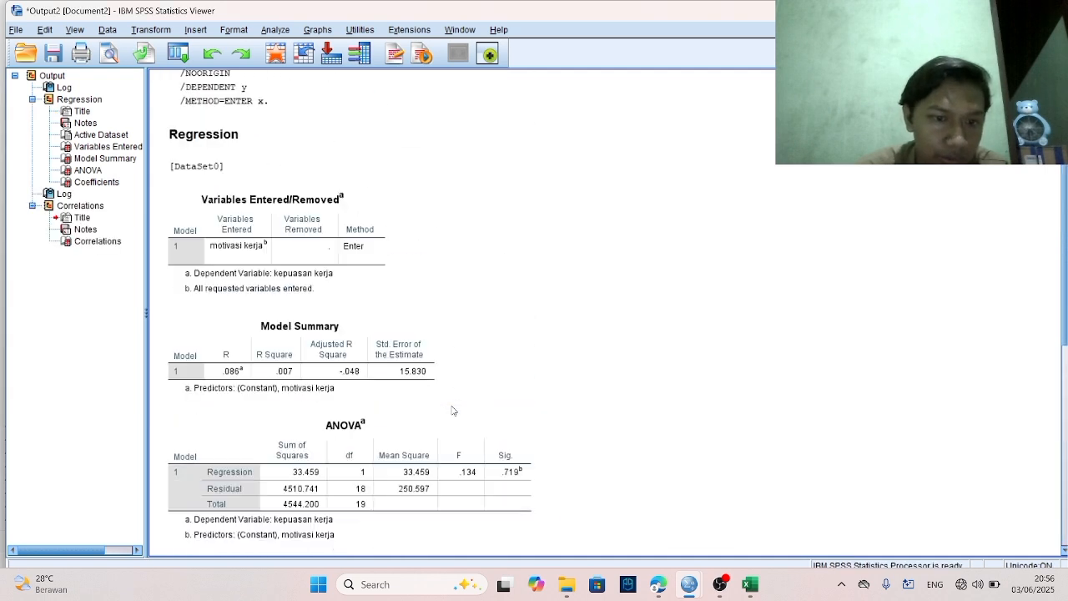
{"action": "scroll", "coordinate": [452, 411], "scroll_direction": "up", "scroll_amount": 1}
{"action": "scroll", "coordinate": [452, 411], "scroll_direction": "down", "scroll_amount": 5}
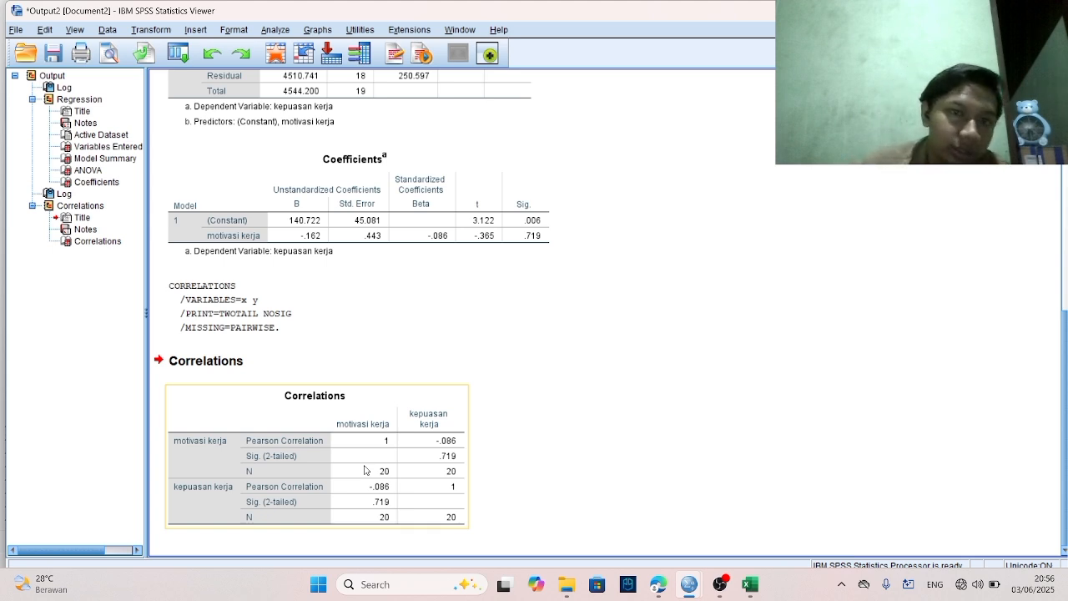
{"action": "scroll", "coordinate": [364, 470], "scroll_direction": "up", "scroll_amount": 2}
{"action": "scroll", "coordinate": [594, 313], "scroll_direction": "up", "scroll_amount": 5}
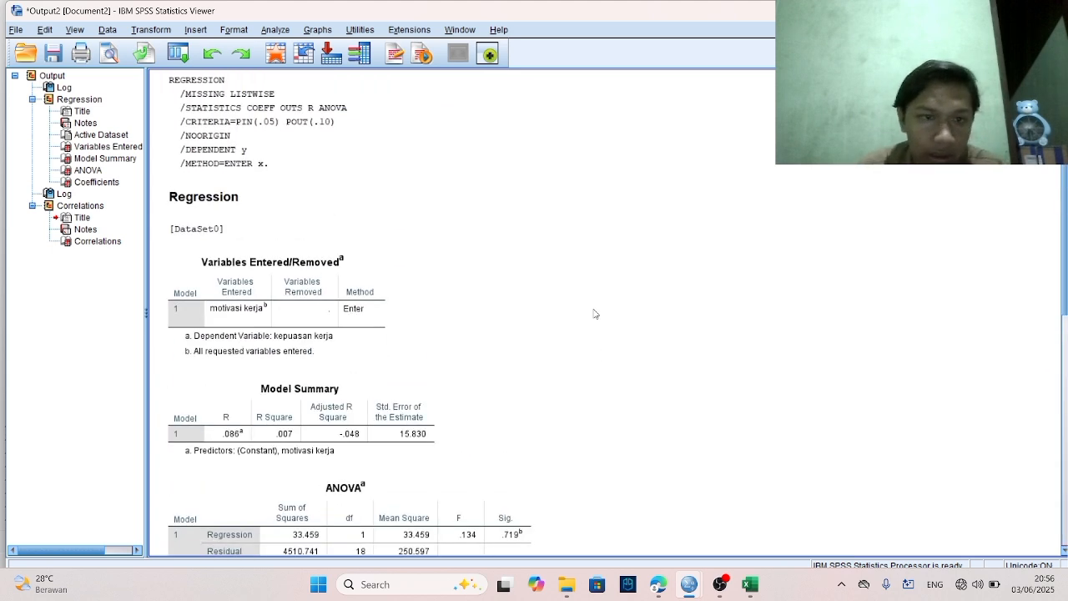
{"action": "scroll", "coordinate": [595, 314], "scroll_direction": "down", "scroll_amount": 4}
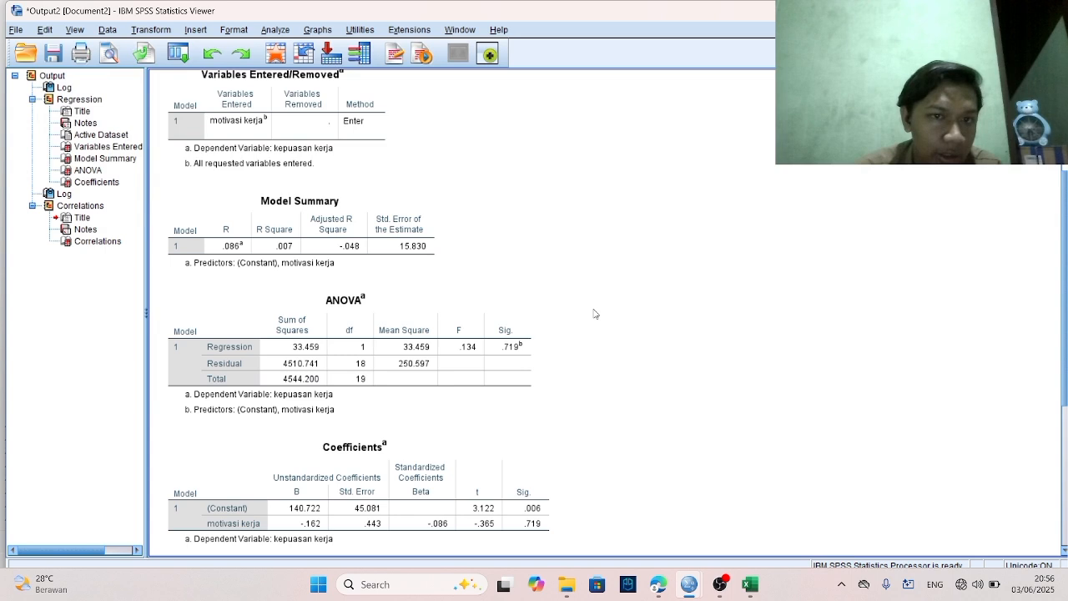
{"action": "scroll", "coordinate": [595, 314], "scroll_direction": "up", "scroll_amount": 1}
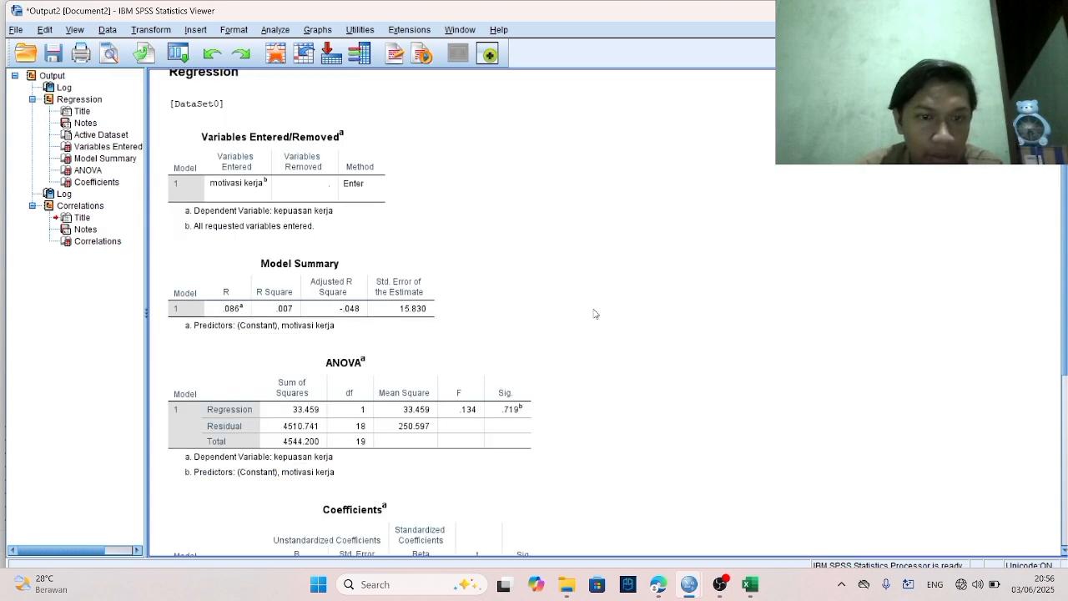
{"action": "scroll", "coordinate": [595, 314], "scroll_direction": "down", "scroll_amount": 5}
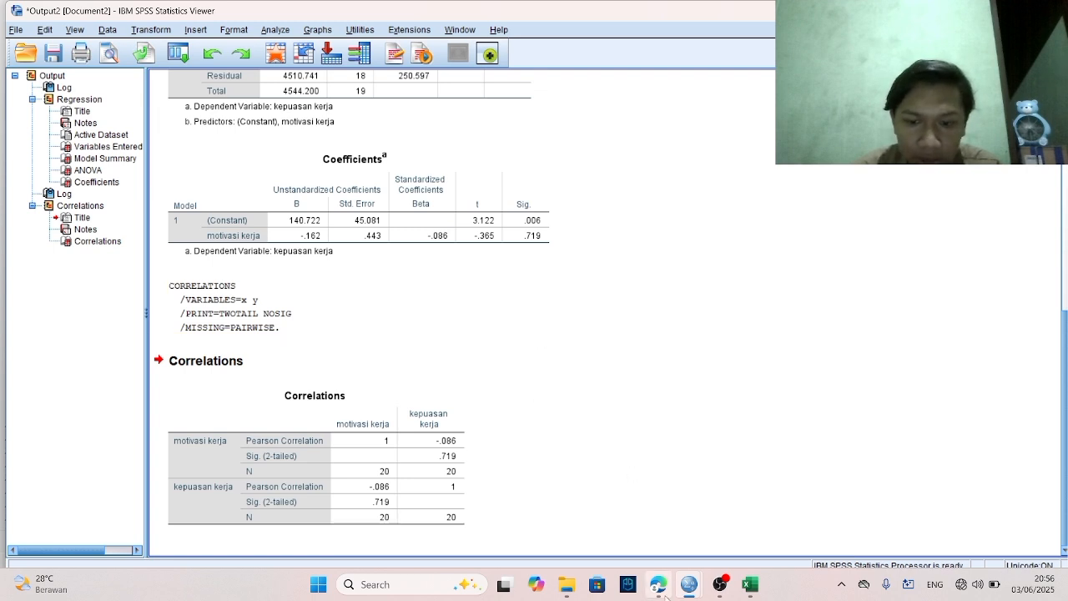
Recheck question 3's sub-questions on regression, correlation and determination in the exam PDF, and return to the SPSS output with the Correlations table.
{"action": "mouse_move", "coordinate": [659, 585]}
{"action": "left_click", "coordinate": [648, 524]}
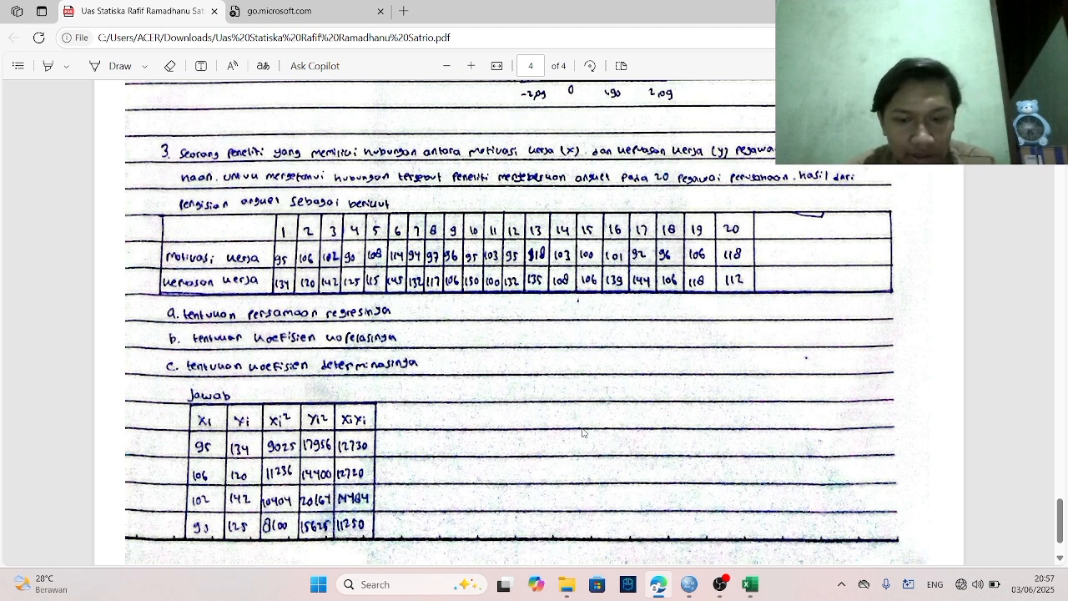
{"action": "mouse_move", "coordinate": [689, 587]}
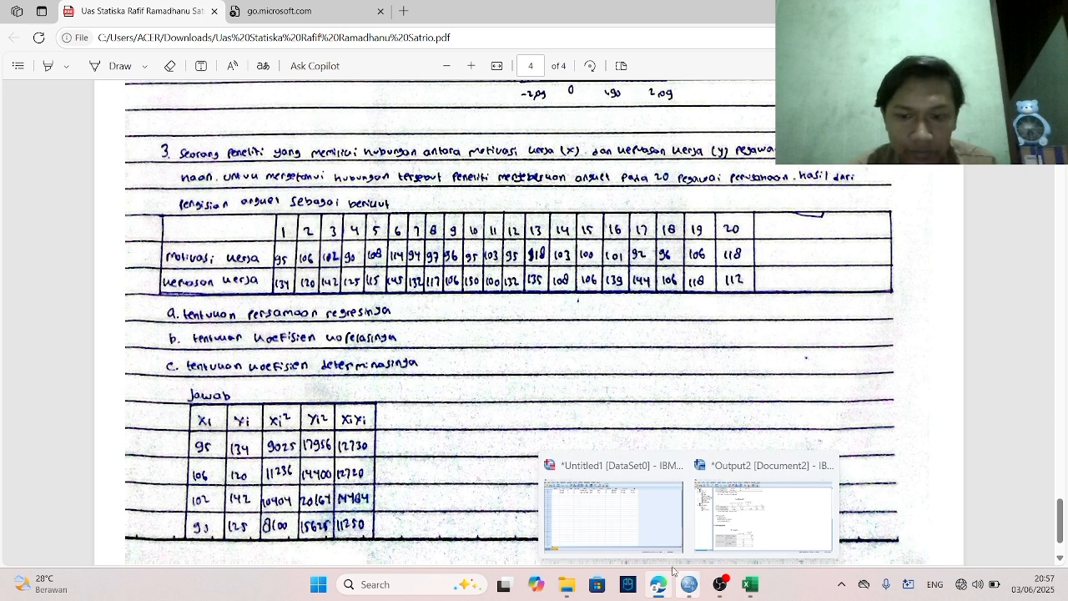
{"action": "left_click", "coordinate": [731, 518]}
{"action": "left_click", "coordinate": [731, 517]}
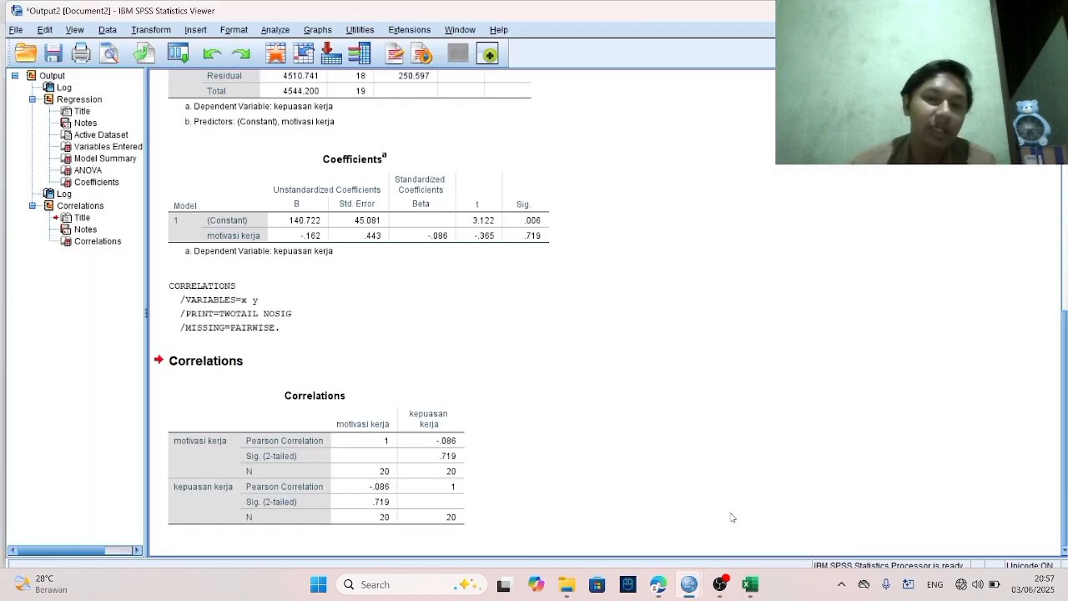